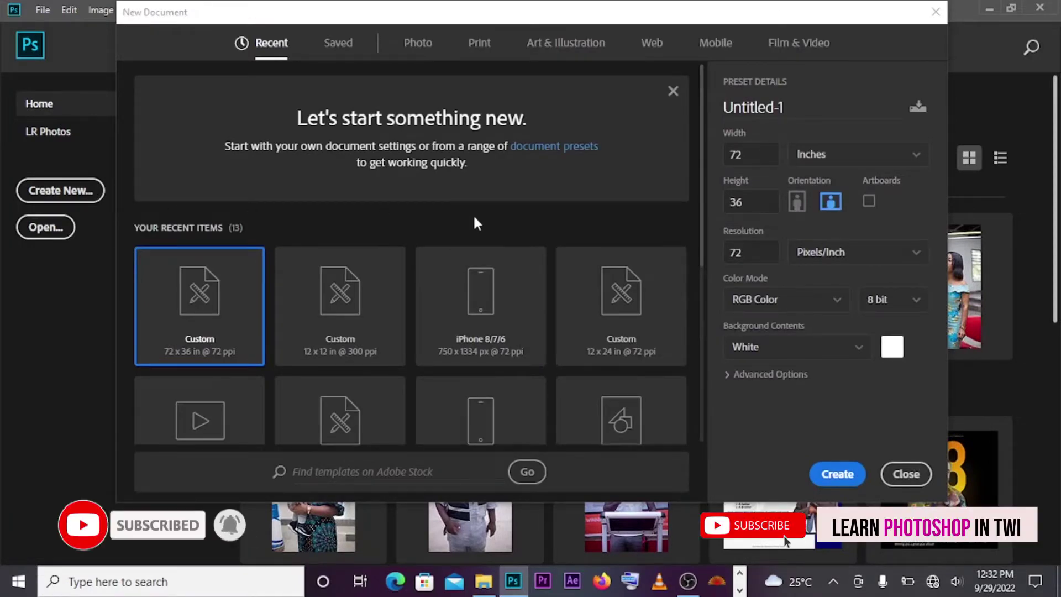
Step: Create a new document from the recent custom 12 x 12 inch preset at 300 pixels/inch
left_click(344, 336)
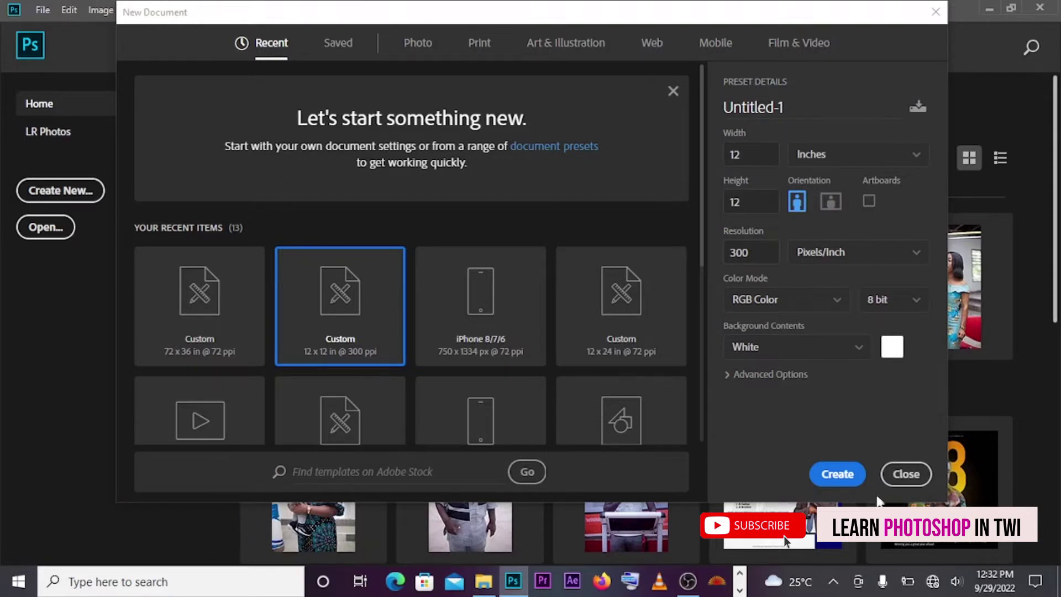
left_click(841, 479)
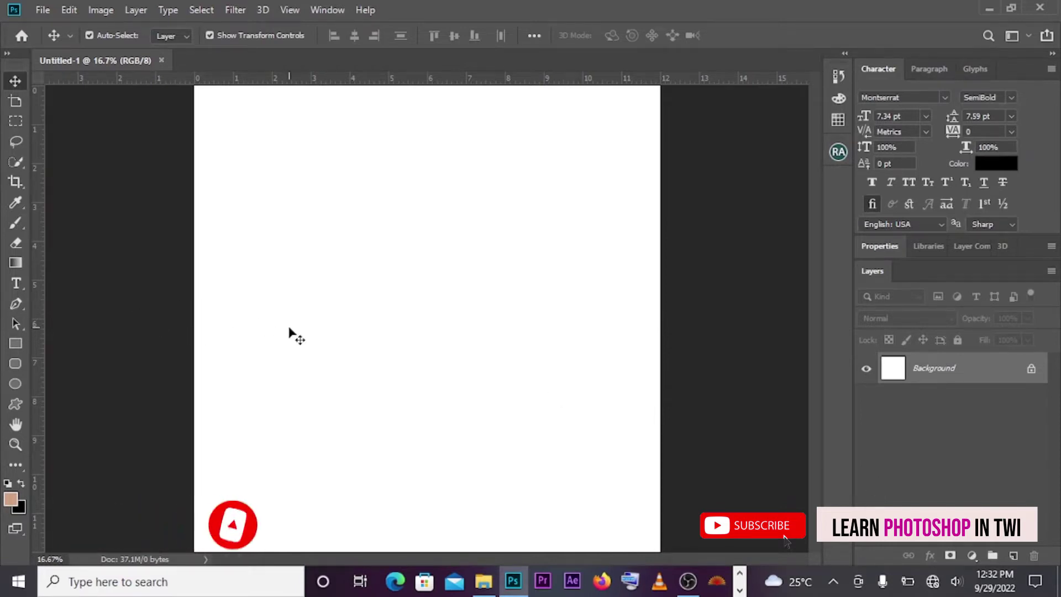
scroll(288, 330, "down", 1)
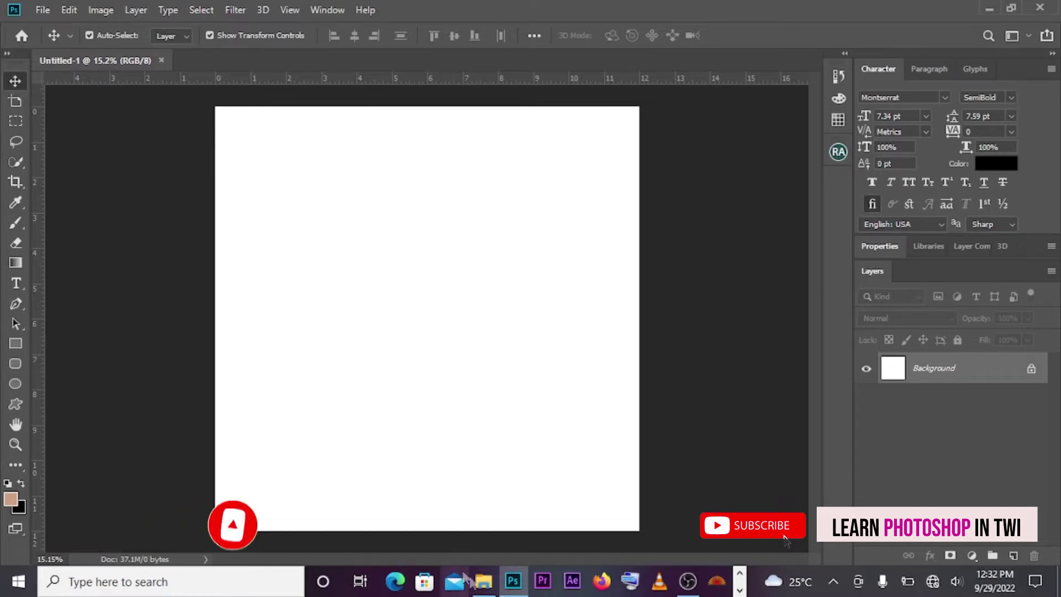
Step: Place the _MG_1424 photo from the Pictures folder onto the blank canvas at full canvas height, centred
mouse_move(485, 584)
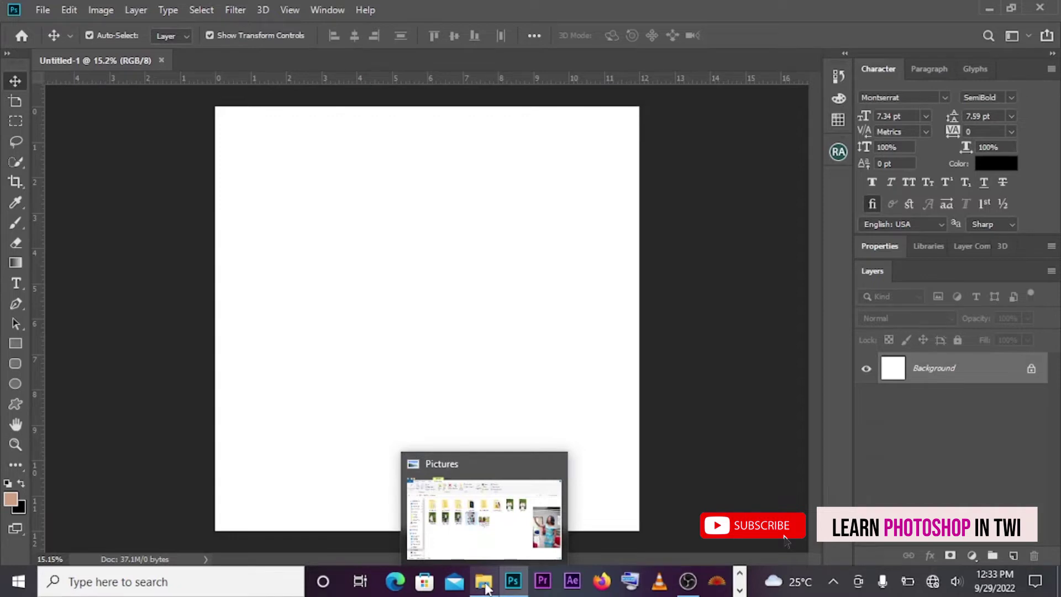
left_click(486, 587)
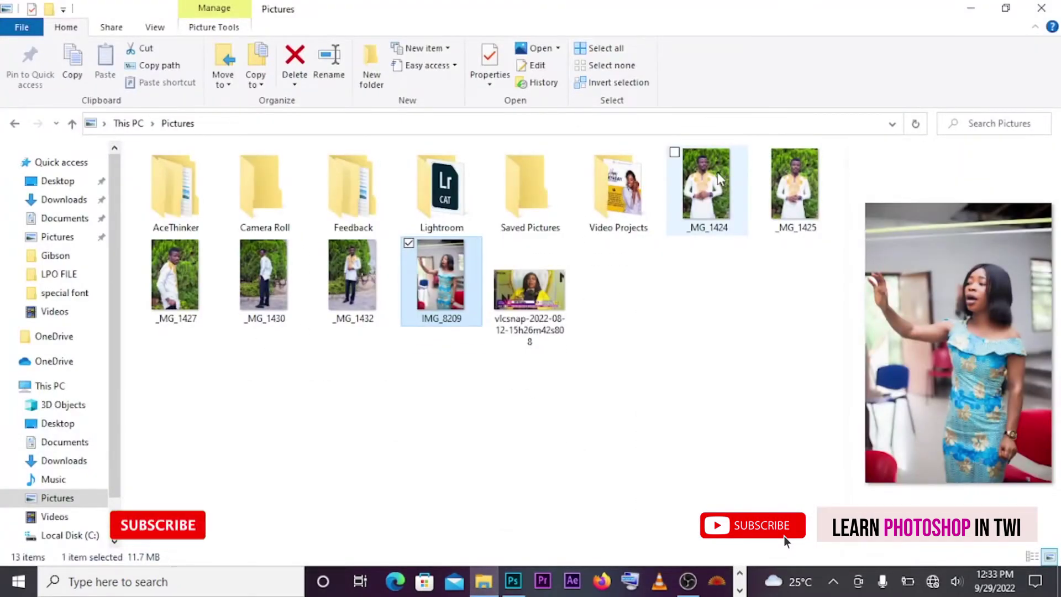
left_click_drag(710, 177, 410, 218)
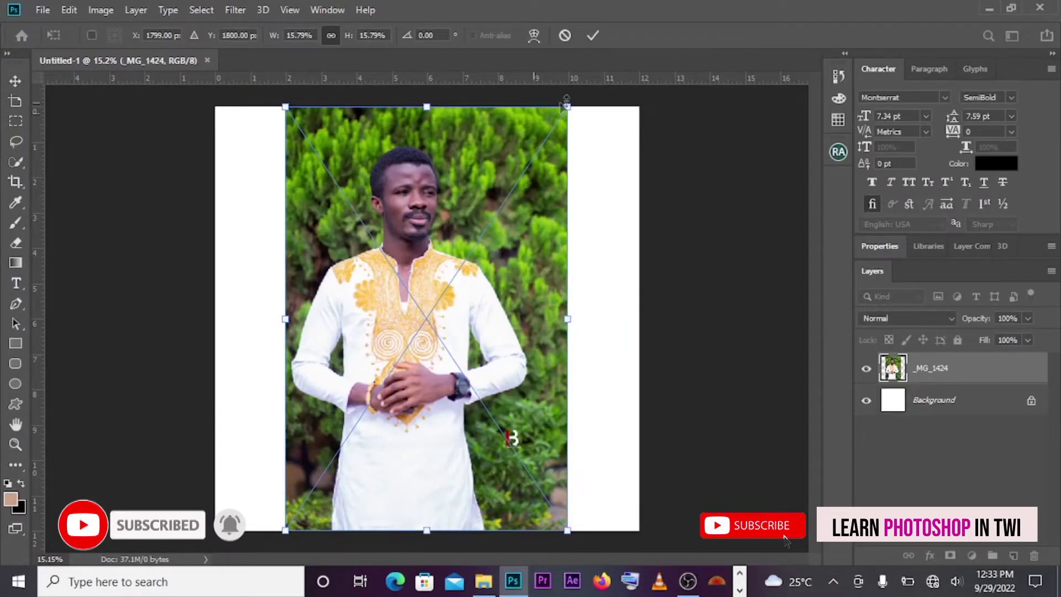
left_click(593, 35)
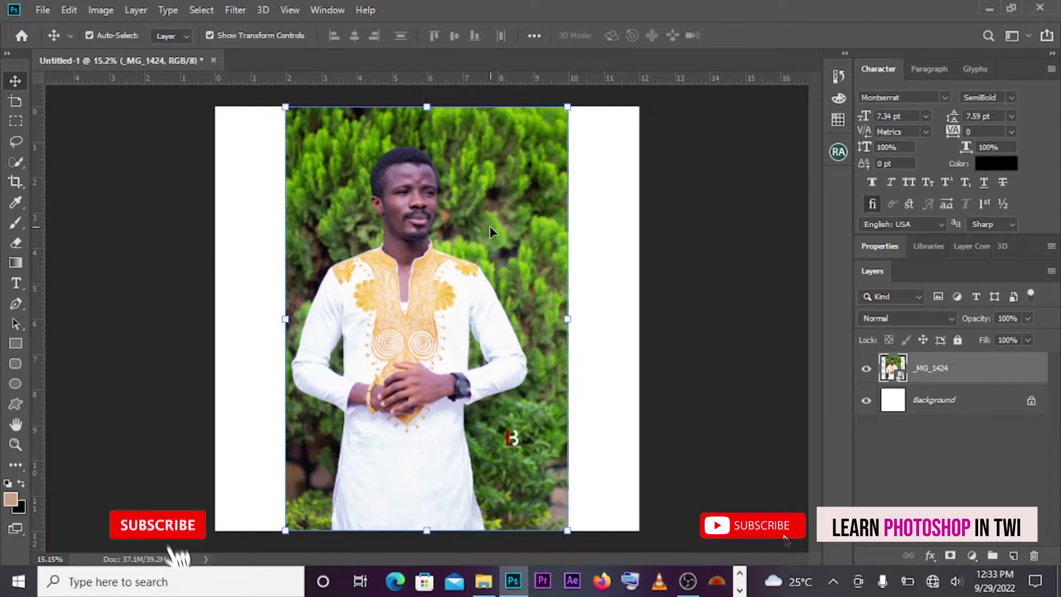
mouse_move(490, 229)
left_mouse_down()
mouse_move(303, 236)
mouse_move(552, 233)
mouse_move(541, 231)
mouse_move(566, 241)
mouse_move(630, 174)
mouse_move(599, 235)
mouse_move(475, 243)
mouse_move(491, 220)
mouse_move(516, 229)
mouse_move(496, 229)
left_mouse_up()
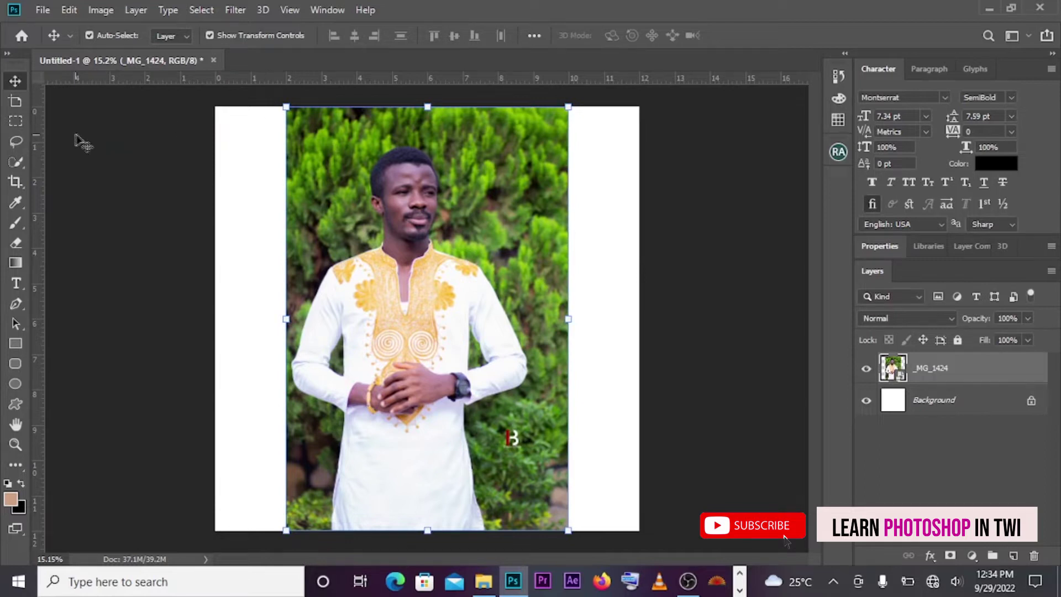
Step: Select a rectangle across the lower part of the photo with the Rectangular Marquee and rasterize the _MG_1424 layer
left_click(16, 123)
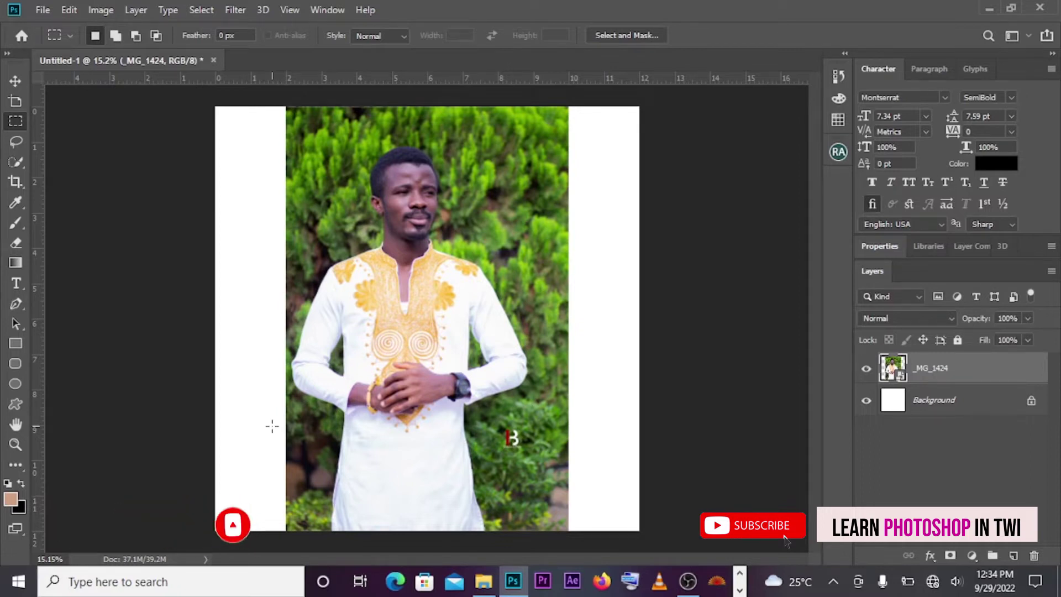
left_click_drag(272, 425, 633, 534)
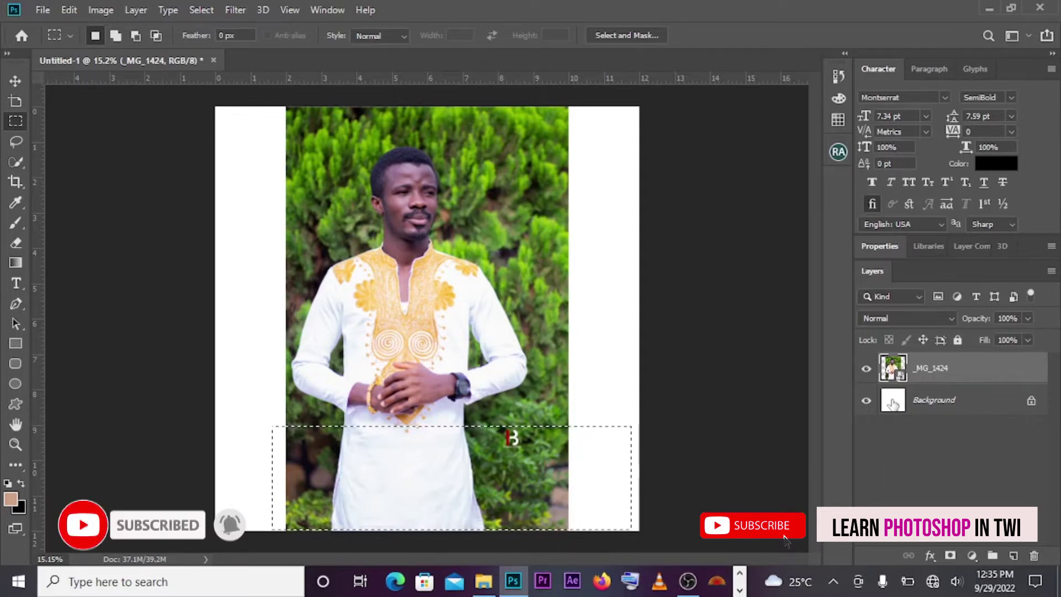
left_click(897, 375)
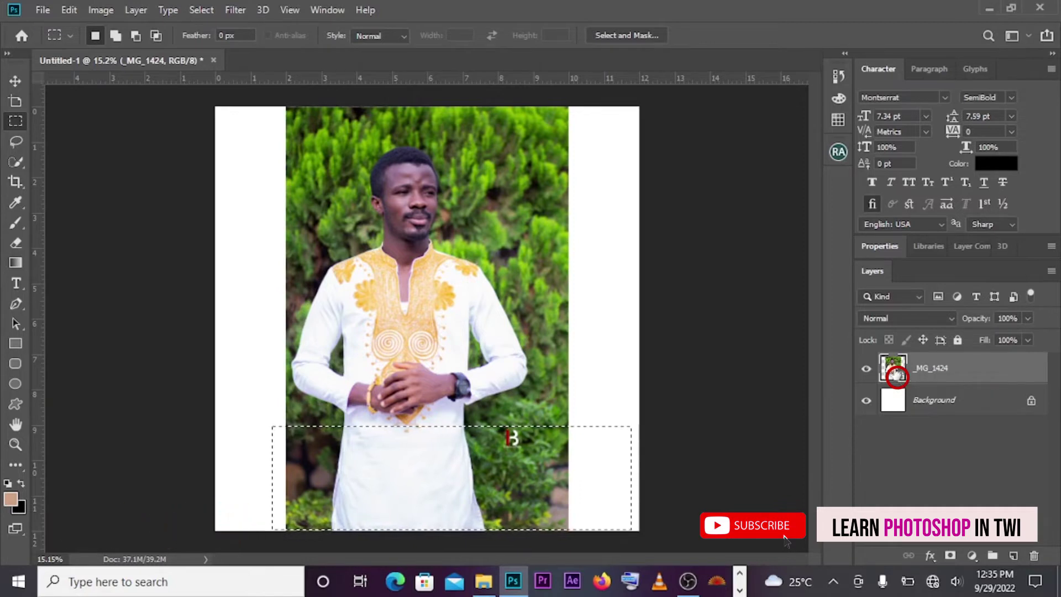
double_click(900, 381)
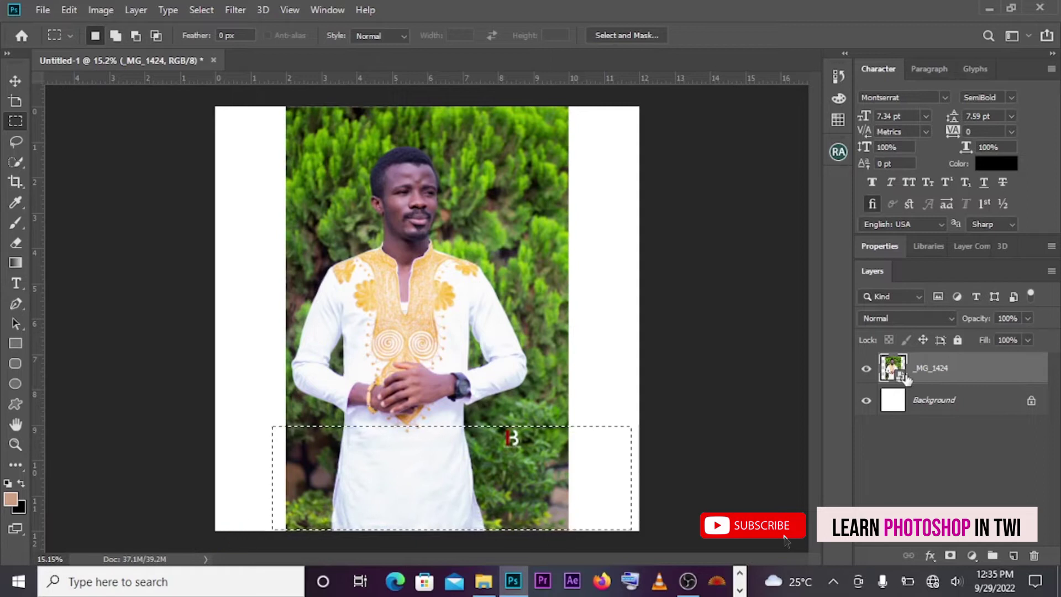
right_click(925, 373)
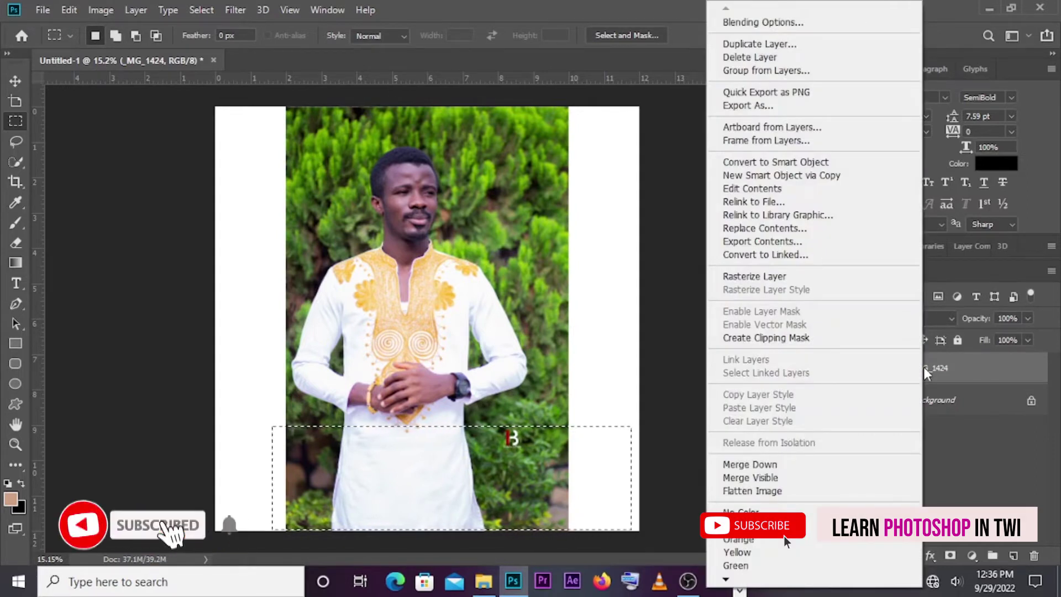
left_click(747, 279)
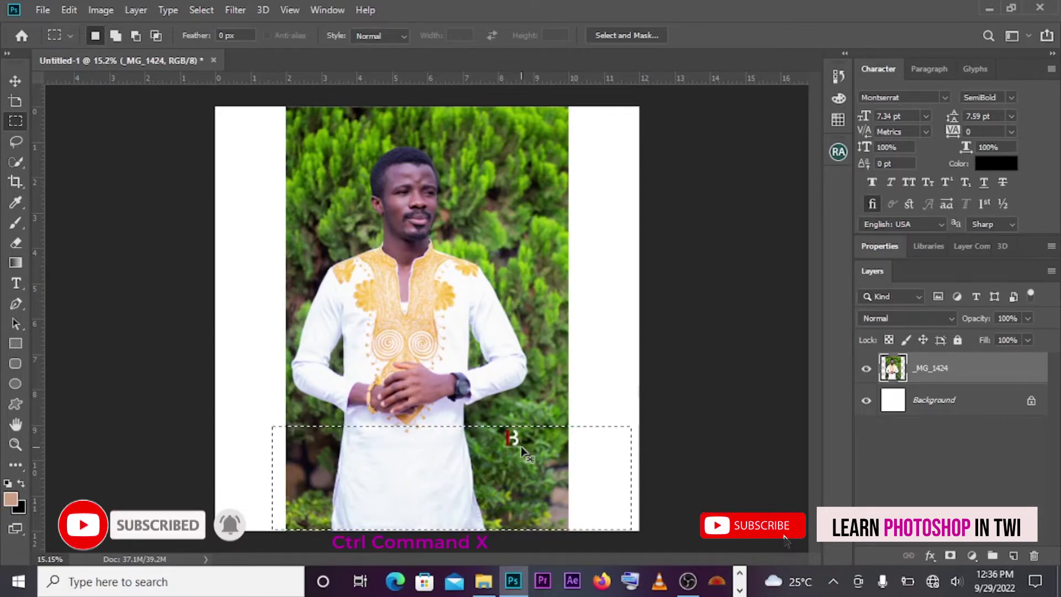
Step: Cut the selected lower part out of the photo, then undo the cut, the rasterizing and the selection
key("ctrl+x")
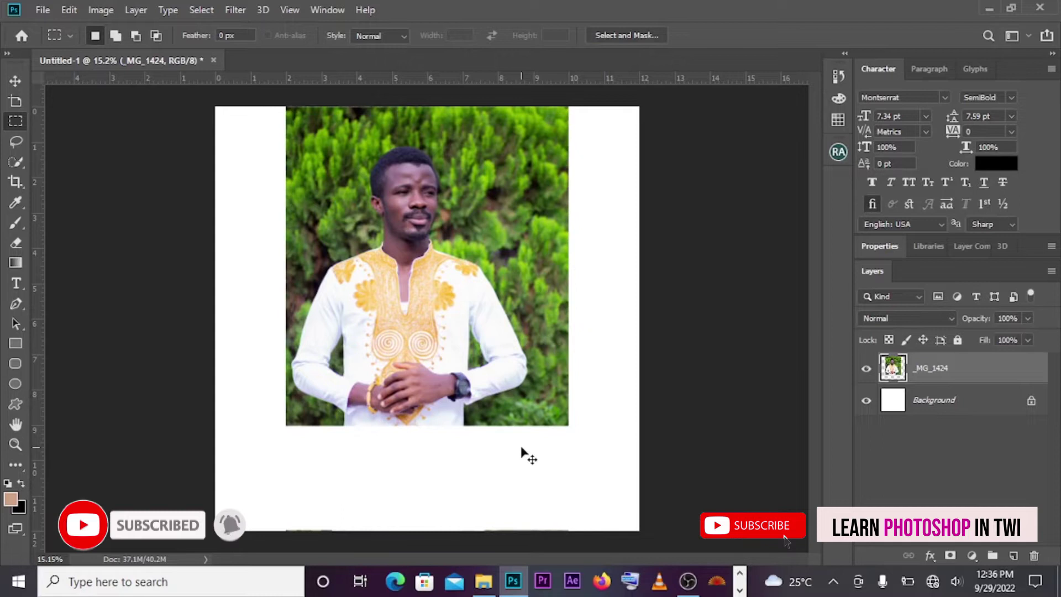
key("ctrl+z")
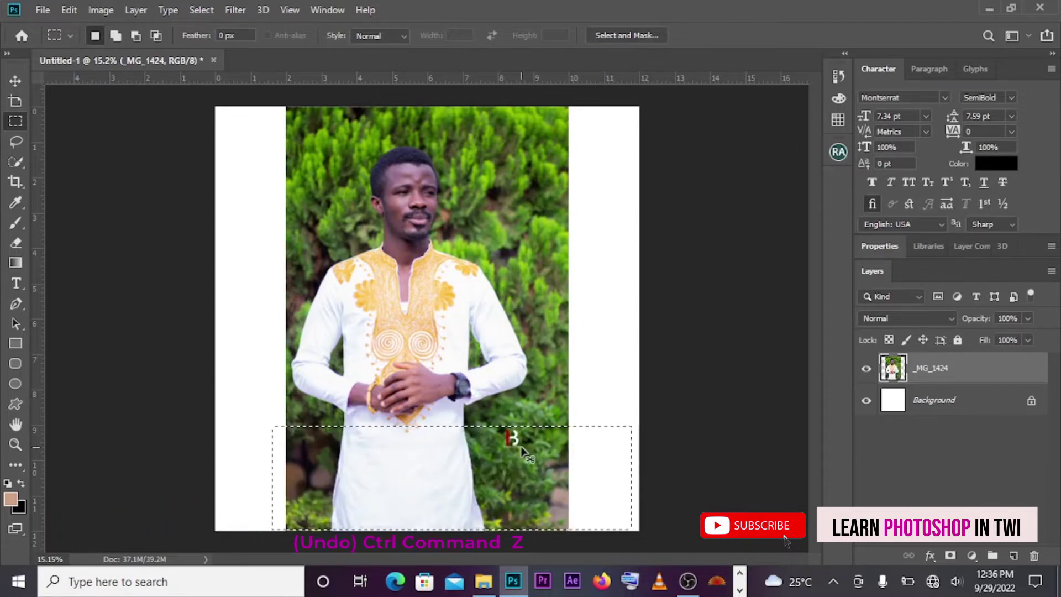
left_click(521, 447)
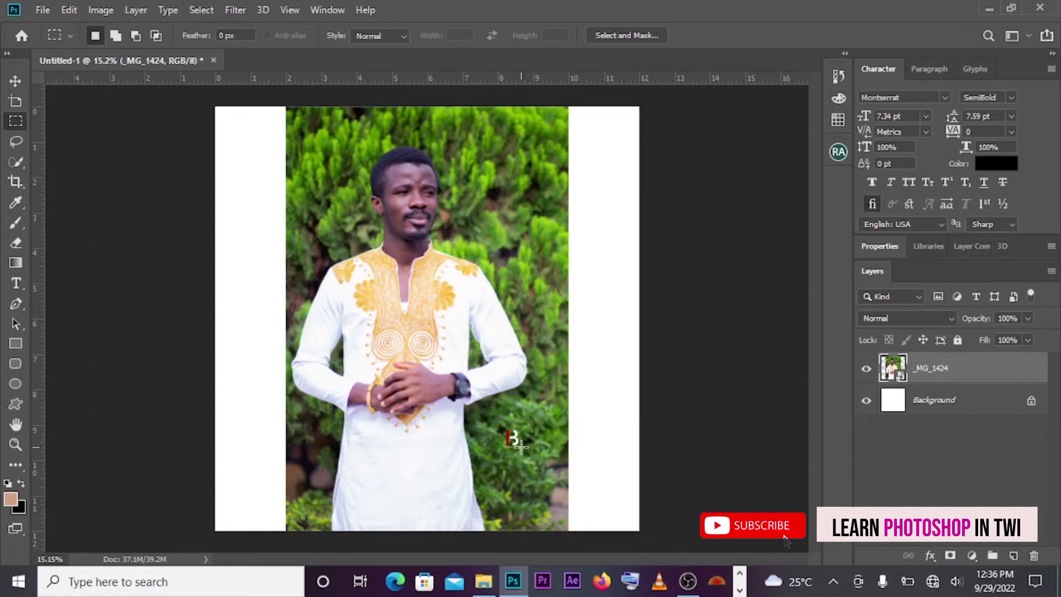
Step: Switch to the Lasso tool and rasterize the _MG_1424 layer
left_click(15, 141)
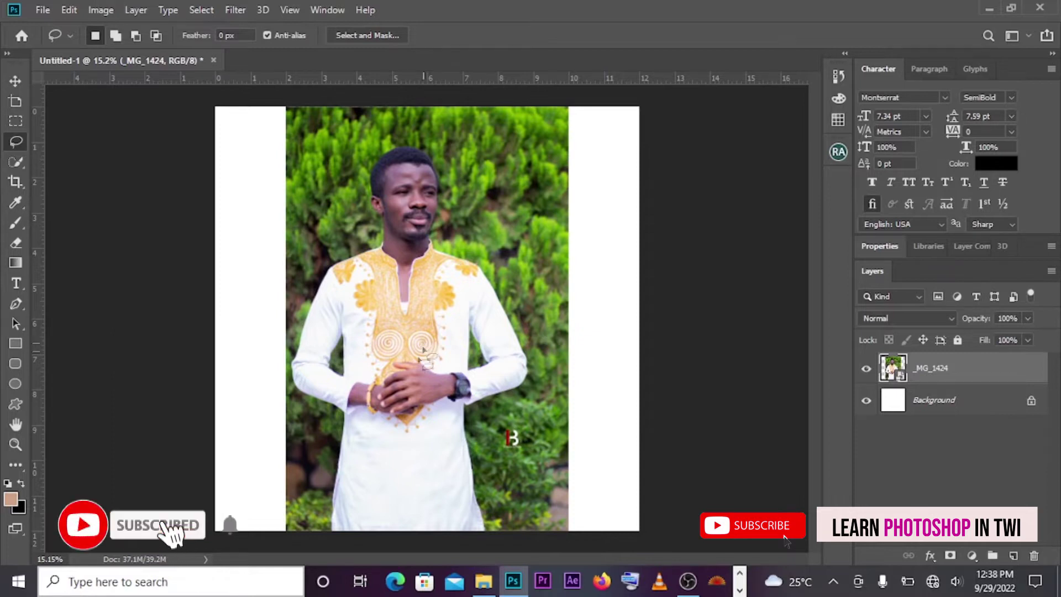
right_click(923, 379)
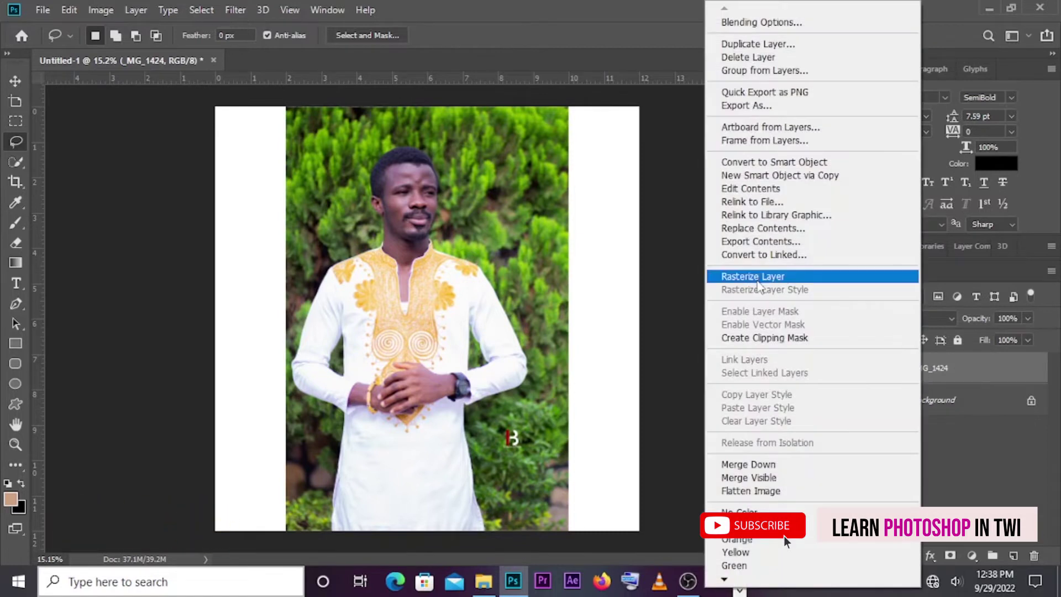
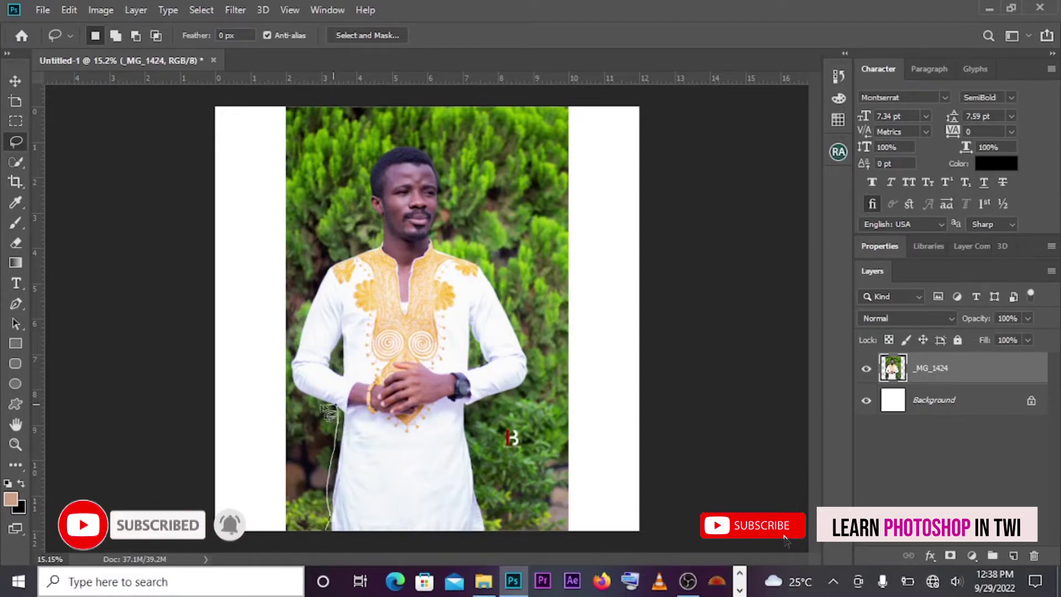
Step: Outline the man loosely with a closed freehand Lasso selection, from the bottom of his shirt around his arms and head
left_click_drag(295, 352, 306, 317)
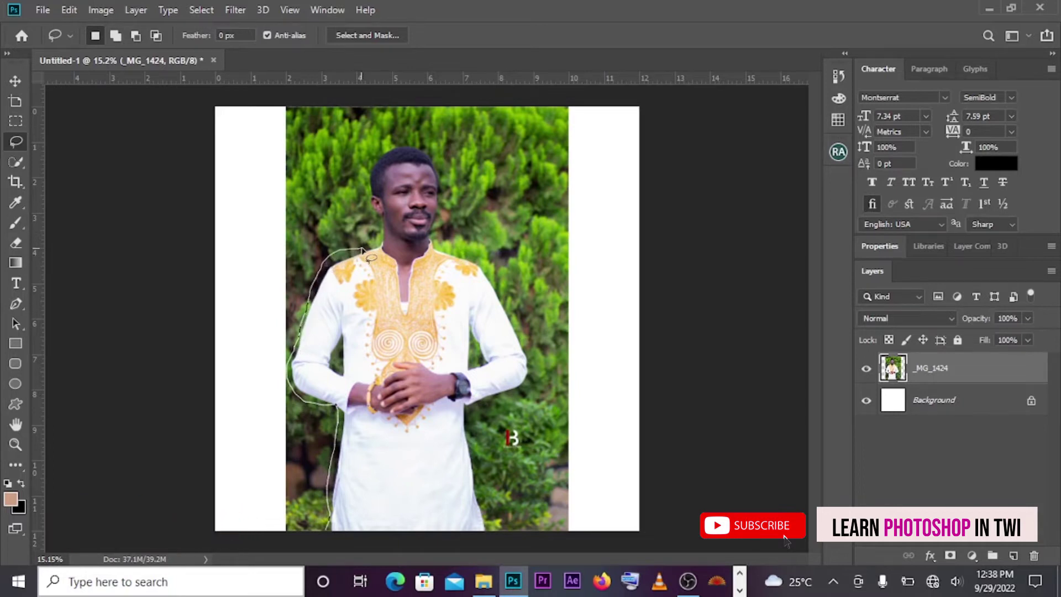
mouse_move(376, 218)
left_mouse_down()
mouse_move(373, 160)
mouse_move(419, 145)
mouse_move(439, 166)
mouse_move(439, 243)
mouse_move(506, 293)
left_mouse_up()
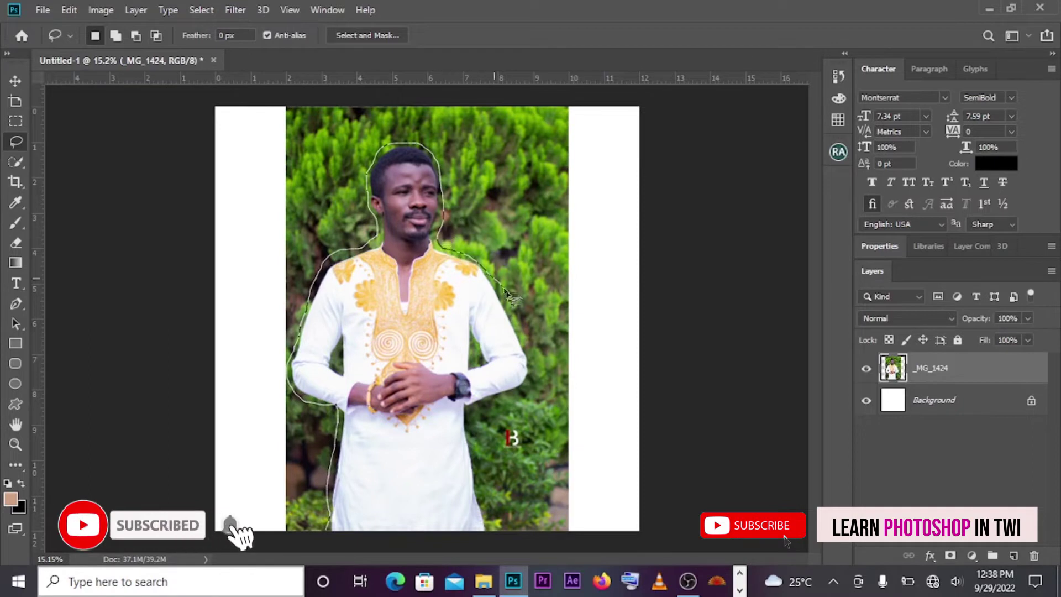
mouse_move(529, 358)
left_mouse_down()
mouse_move(530, 394)
mouse_move(479, 410)
left_mouse_up()
mouse_move(497, 535)
left_mouse_down()
mouse_move(463, 536)
mouse_move(332, 537)
left_mouse_up()
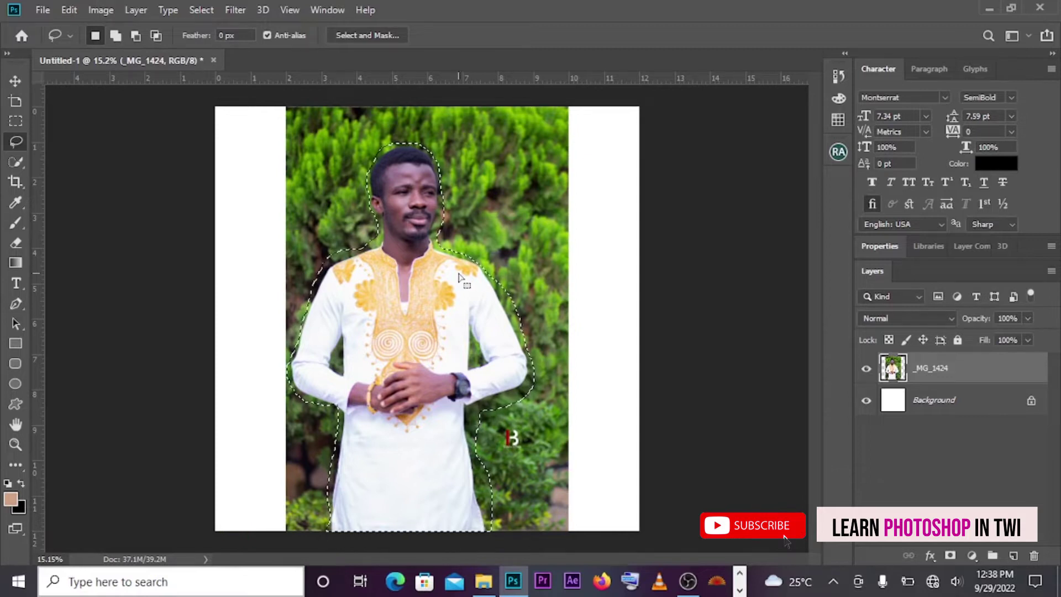
Step: Fill the lasso selection with Content-Aware contents, blending mode Normal and opacity 100%
left_click(68, 10)
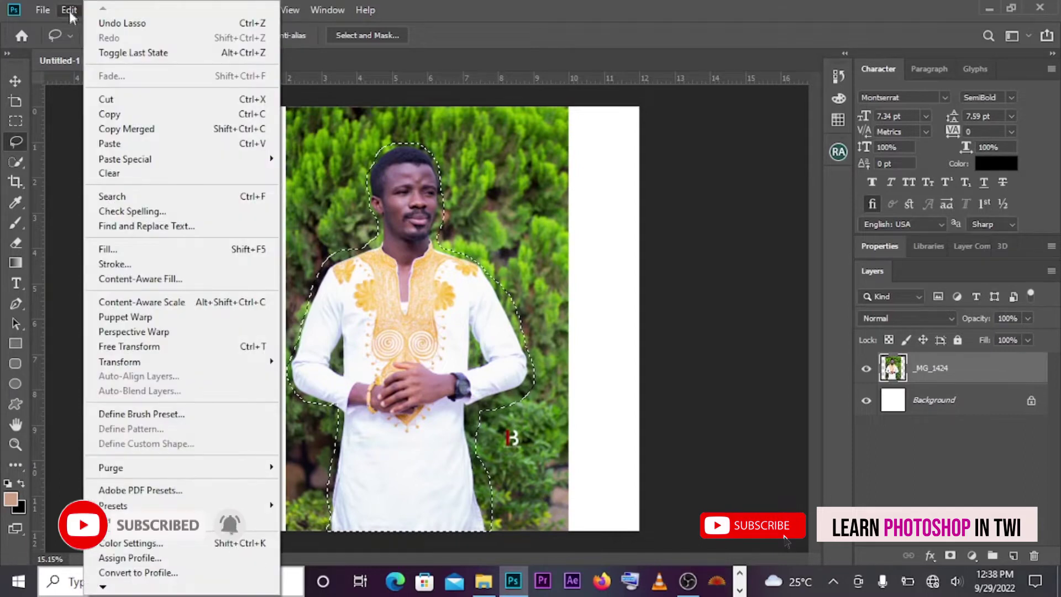
left_click(160, 250)
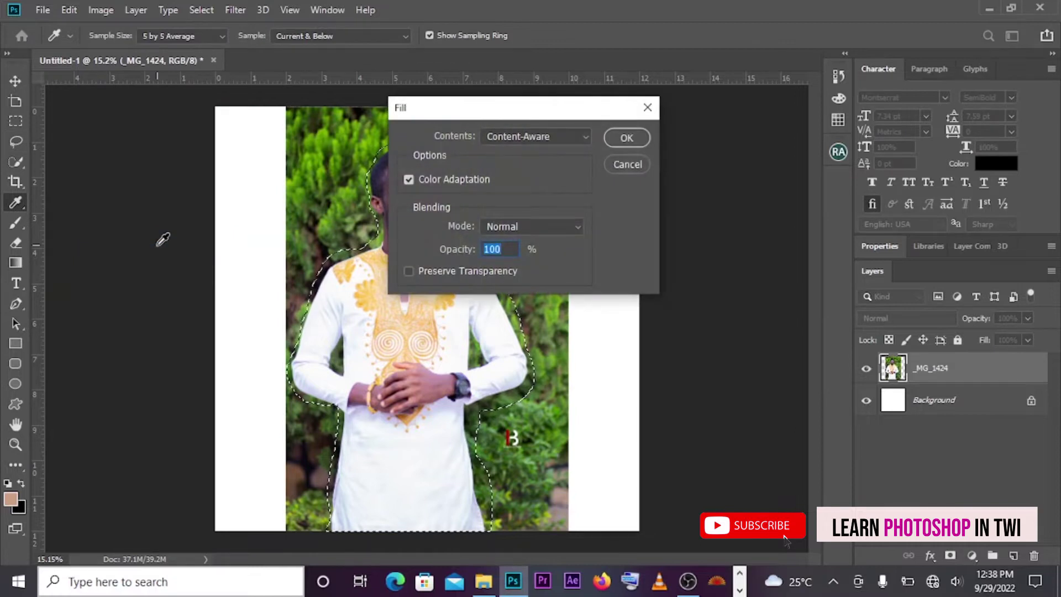
left_click(580, 137)
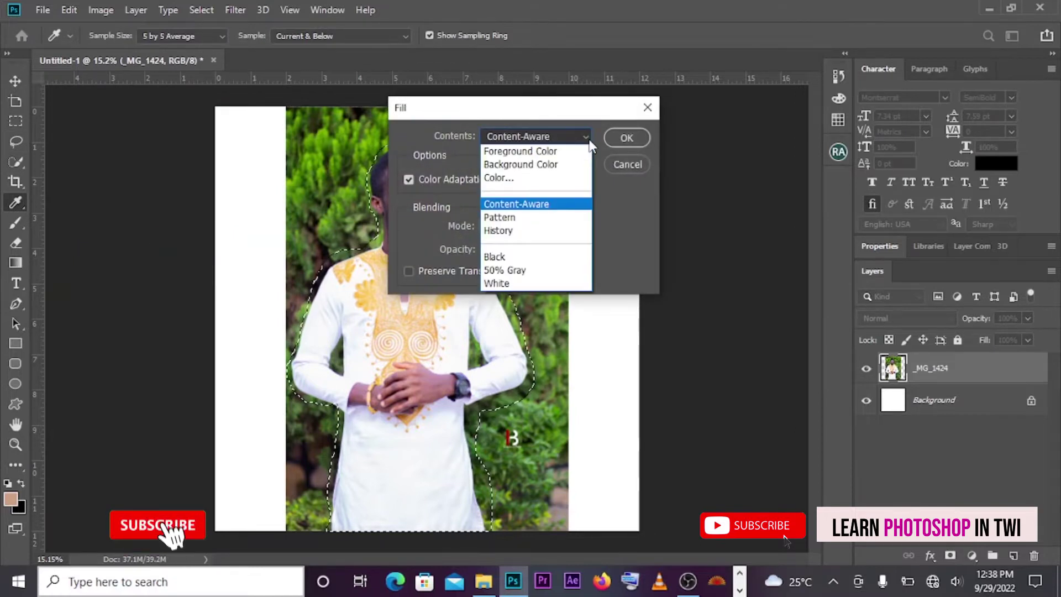
left_click(535, 205)
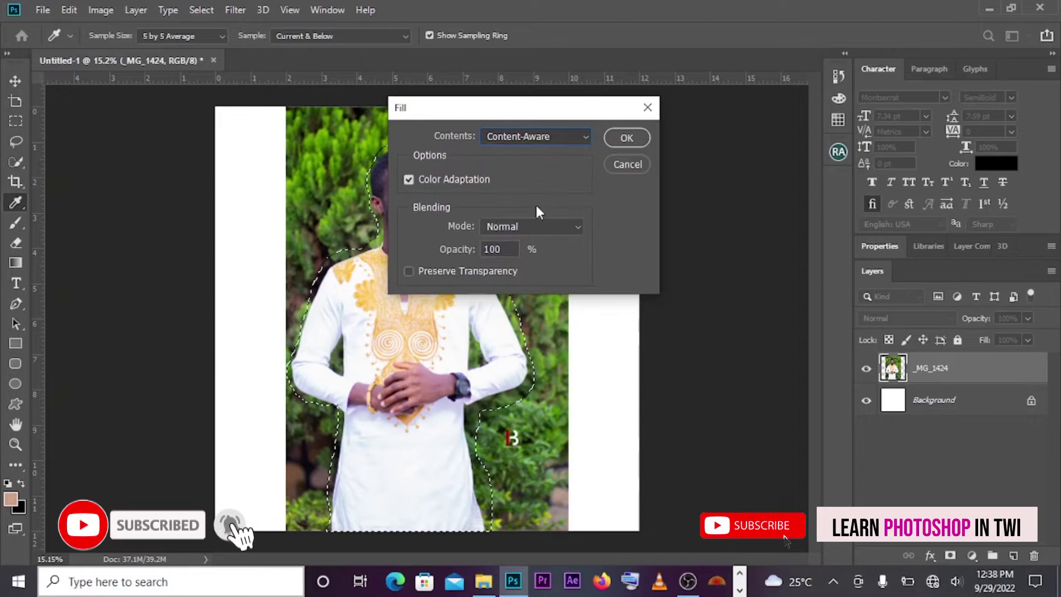
left_click(578, 227)
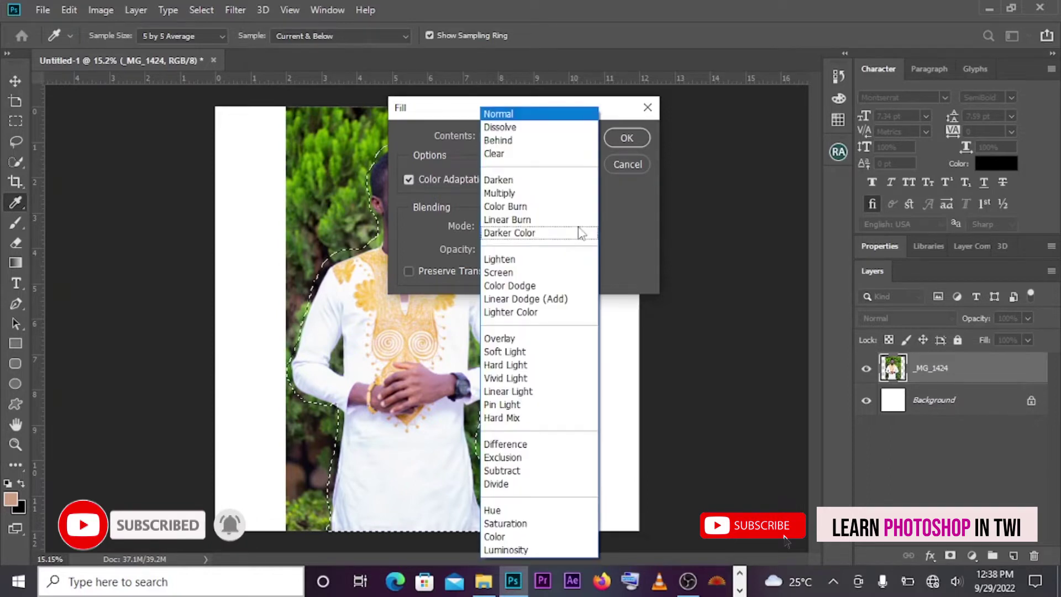
left_click(513, 114)
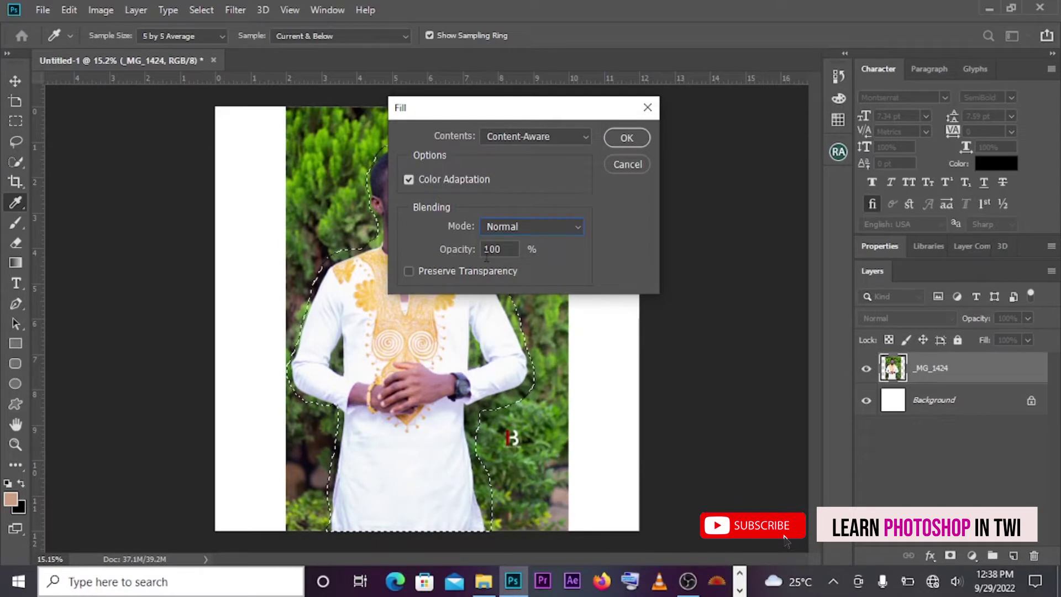
left_click(639, 136)
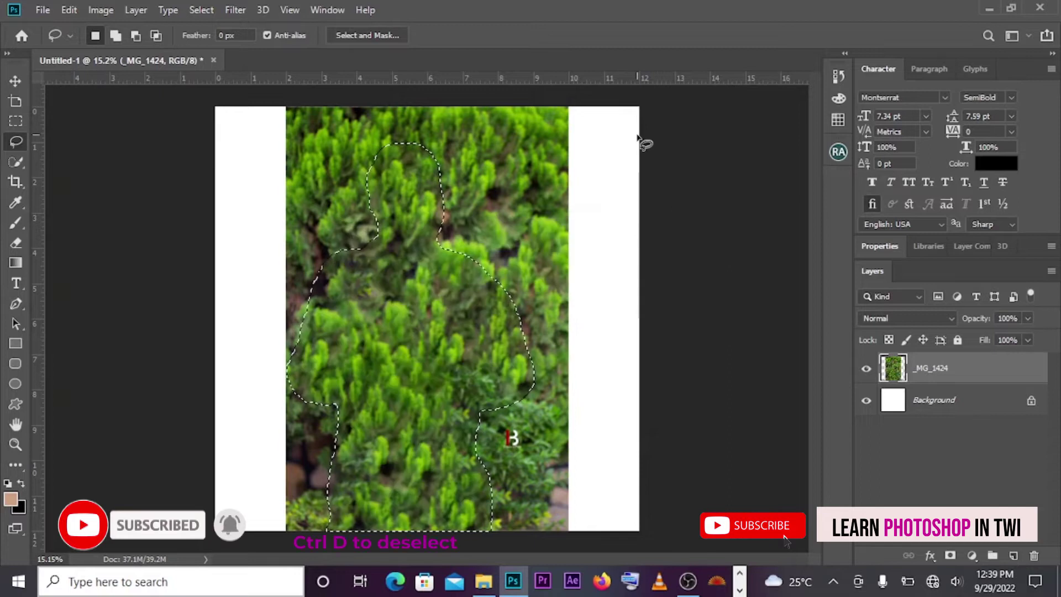
Step: Undo the content-aware fill and the lasso selection around the man
key("ctrl+d")
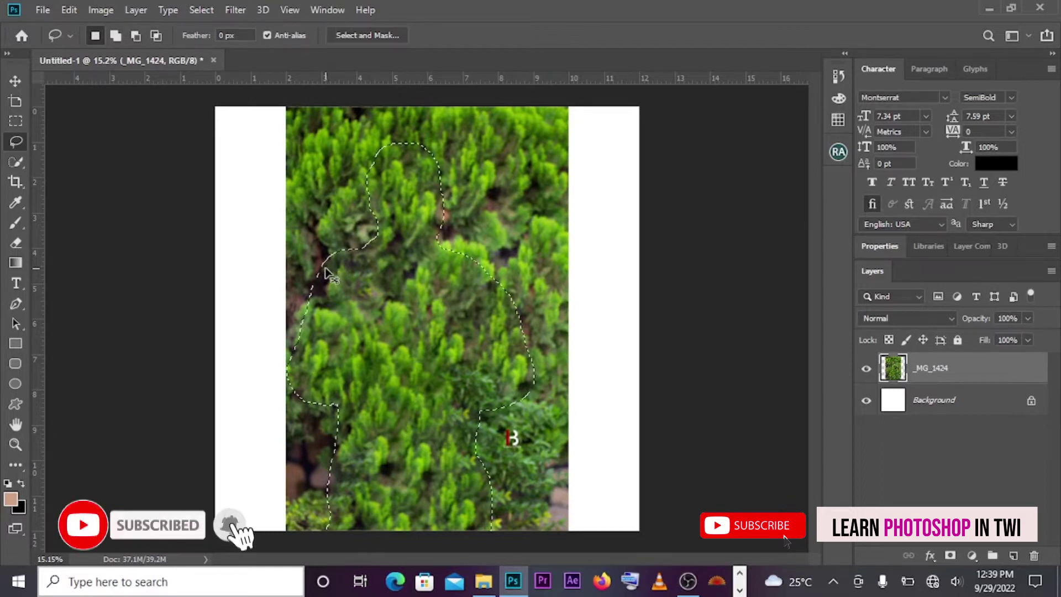
key("ctrl+z")
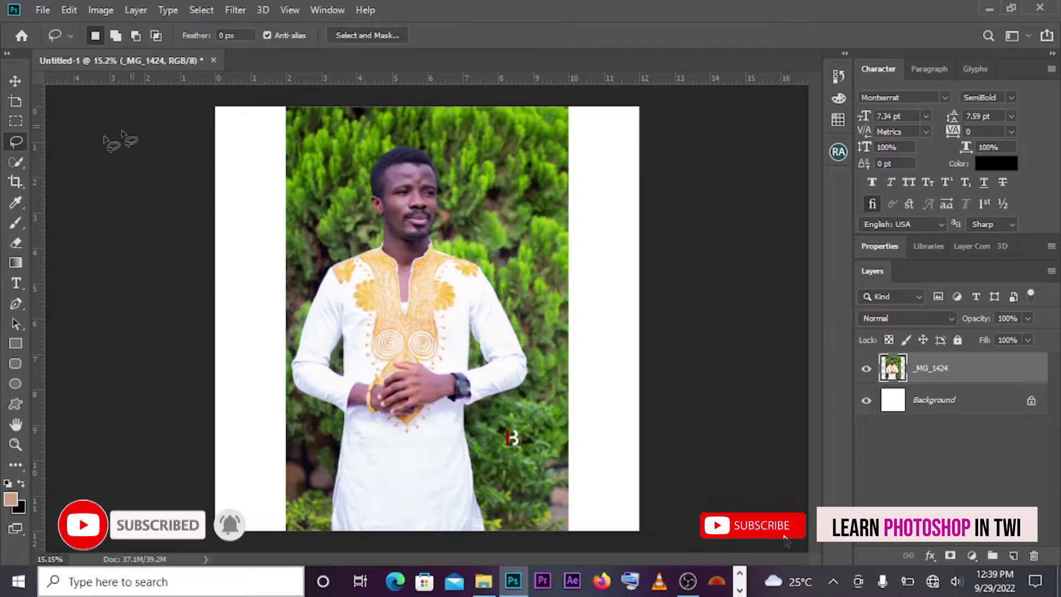
Step: Select the whole man, from hair to the hem of his shirt, with the Quick Selection tool at brush size 60
left_click(16, 164)
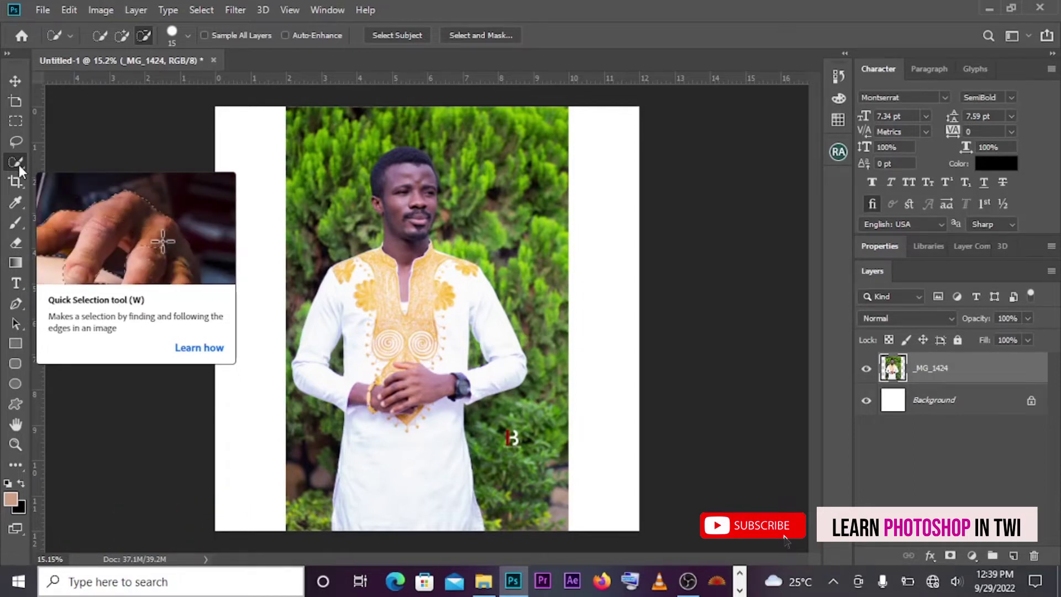
key("bracketright")
key("bracketright")
key("bracketright")
key("bracketright")
key("bracketright")
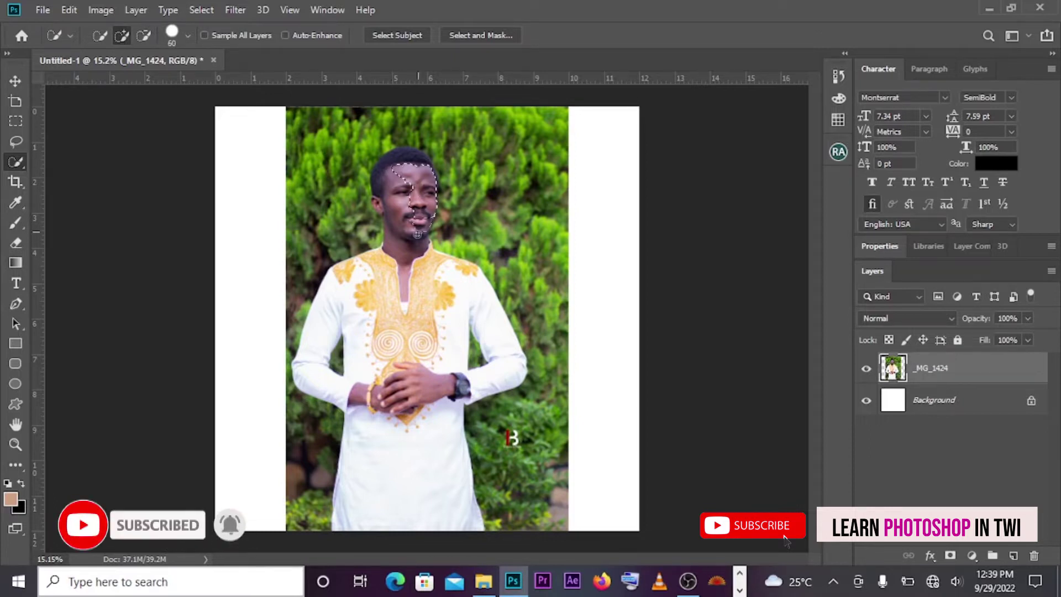
mouse_move(412, 243)
left_mouse_down()
mouse_move(406, 317)
mouse_move(363, 386)
left_mouse_up()
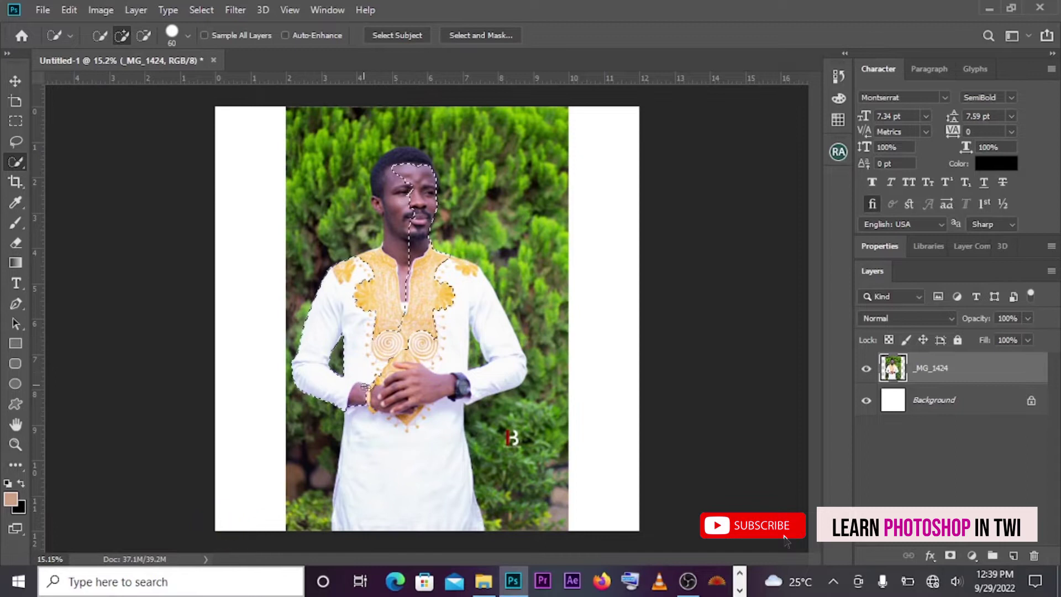
mouse_move(436, 404)
left_mouse_down()
mouse_move(430, 525)
mouse_move(472, 470)
mouse_move(508, 382)
mouse_move(488, 352)
left_mouse_up()
mouse_move(407, 230)
left_mouse_down()
mouse_move(411, 160)
mouse_move(398, 301)
left_mouse_up()
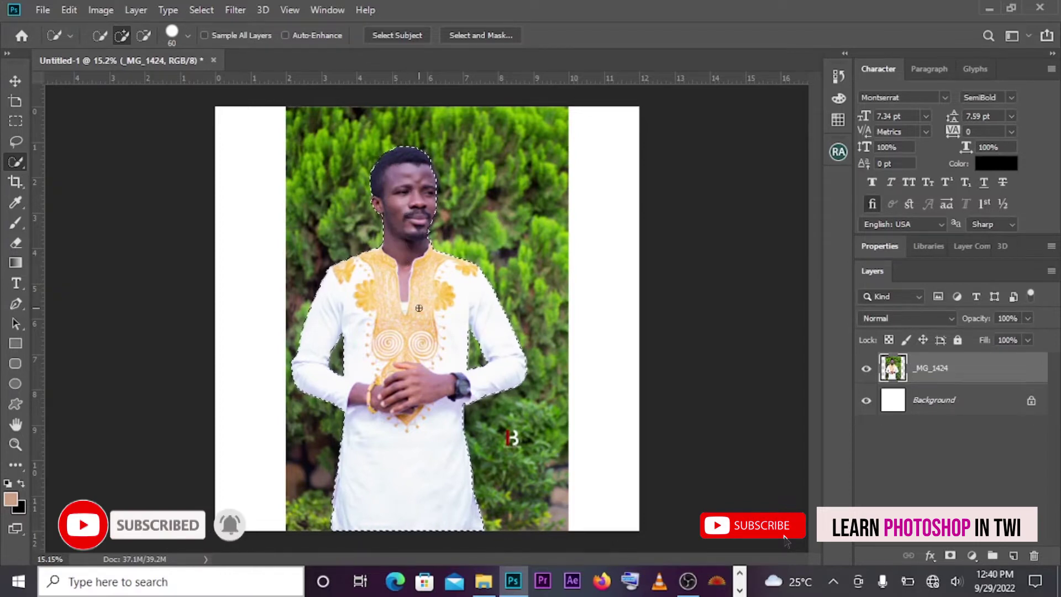
Step: Extend the selection slightly past the man's temple and subtract that excess again, using a size 15 Quick Selection brush
scroll(419, 308, "up", 5)
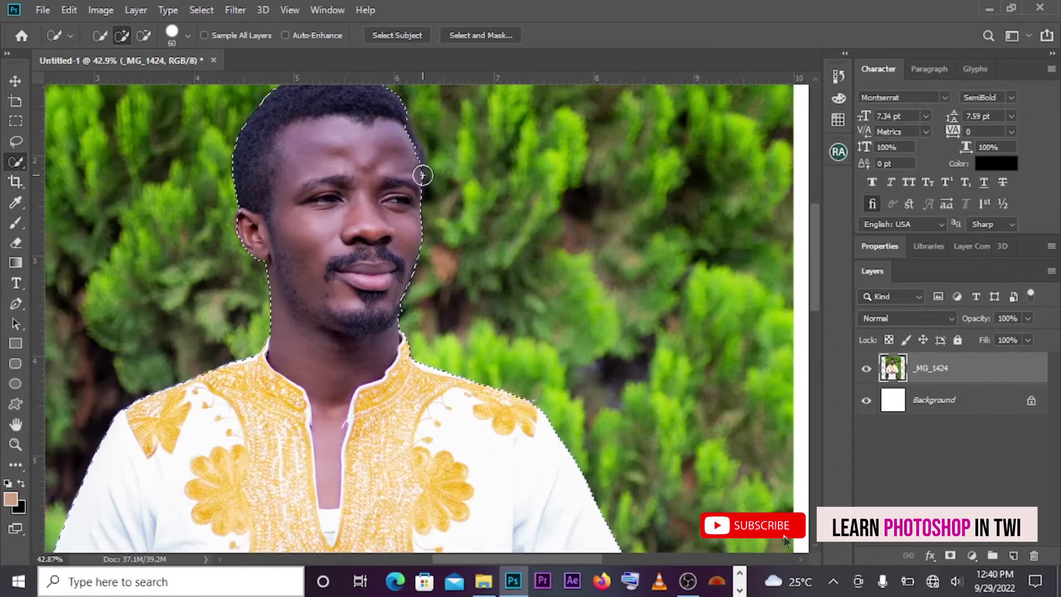
key("bracketleft")
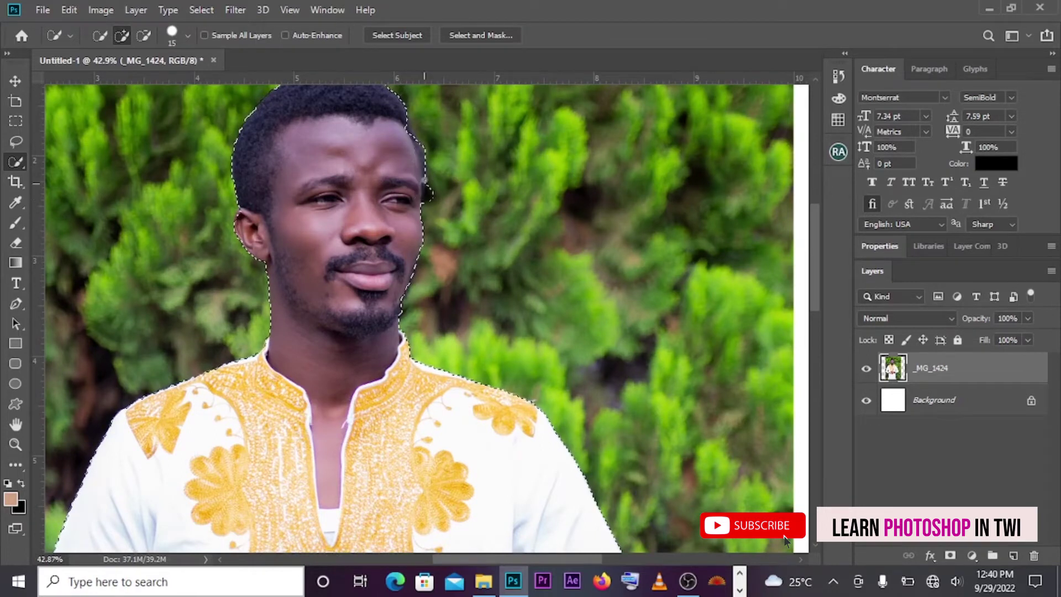
key("alt")
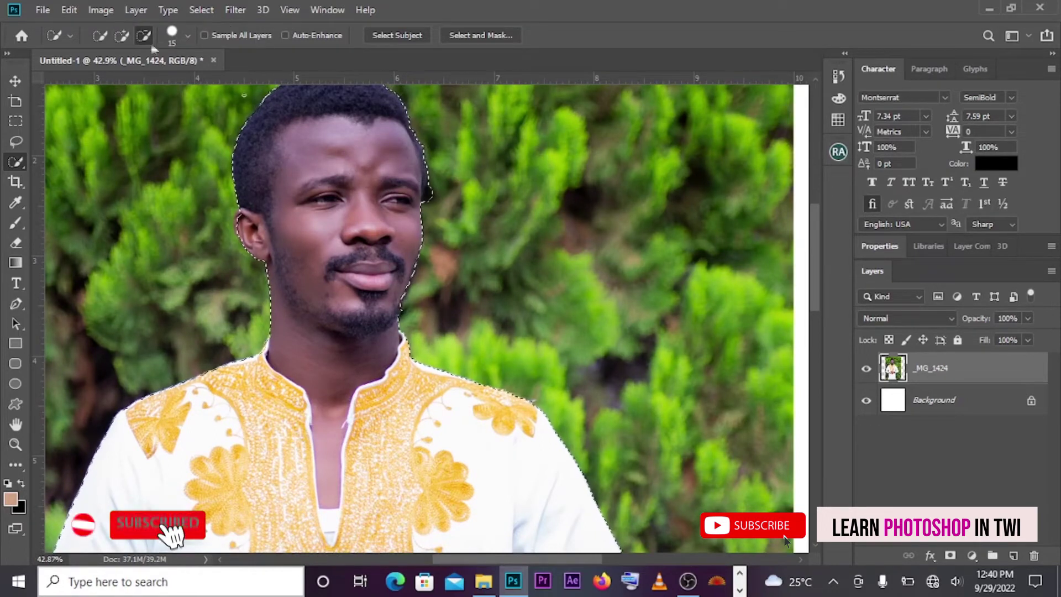
left_click(437, 188, "alt")
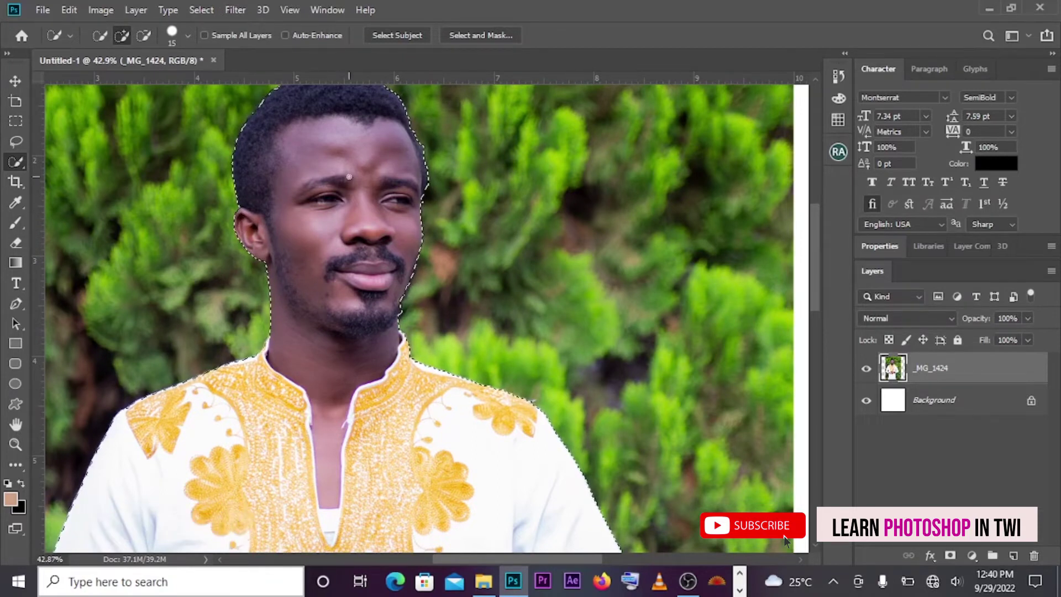
Step: Remove the selected man from the photo and replace the _MG_1424 layer with a pasted cutout of him
key("ctrl+0")
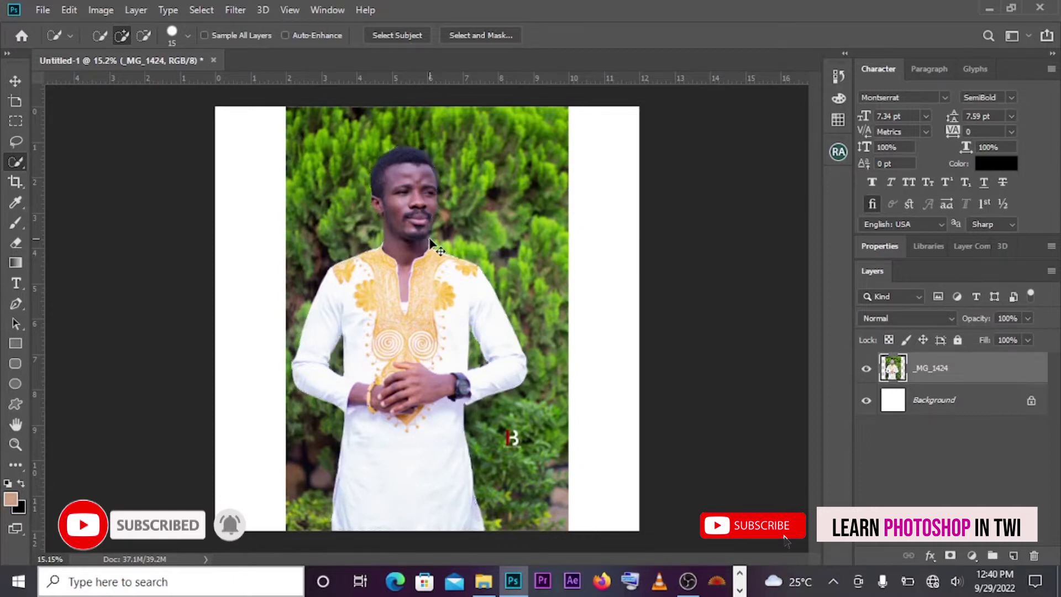
key("Delete")
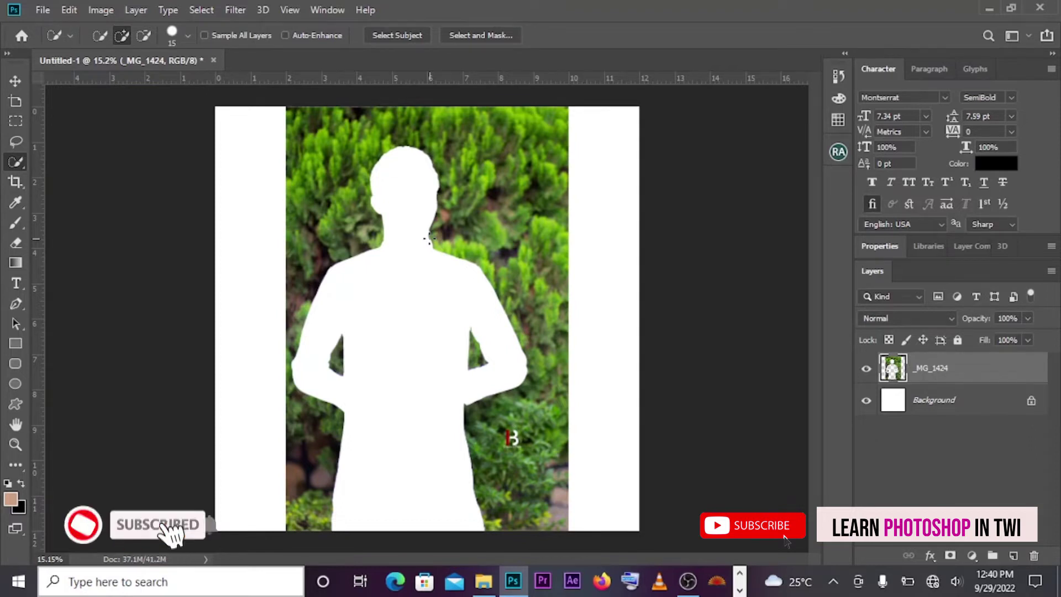
key("Delete")
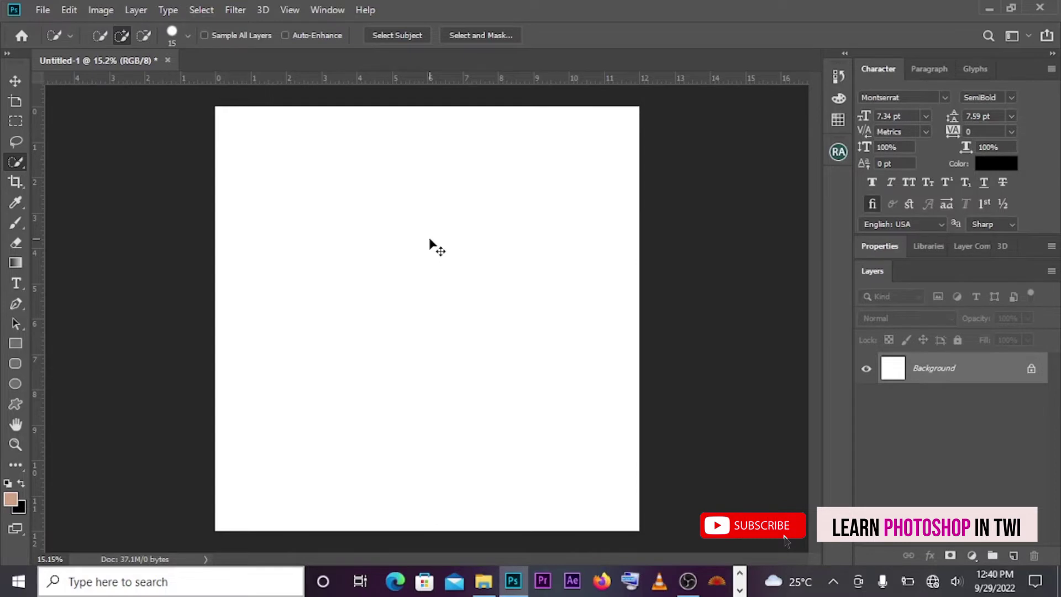
key("ctrl+v")
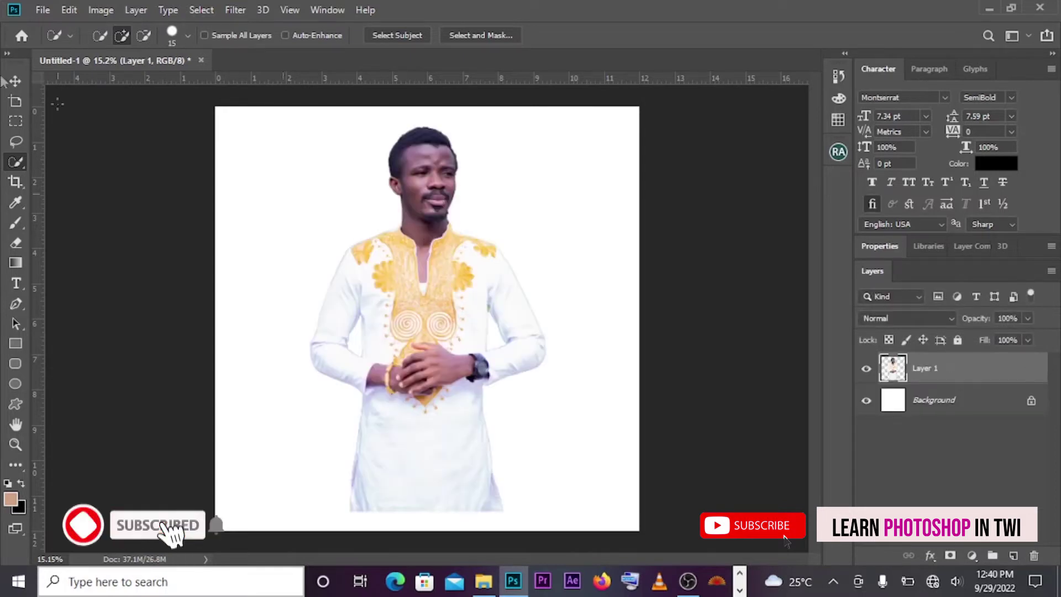
left_click(14, 82)
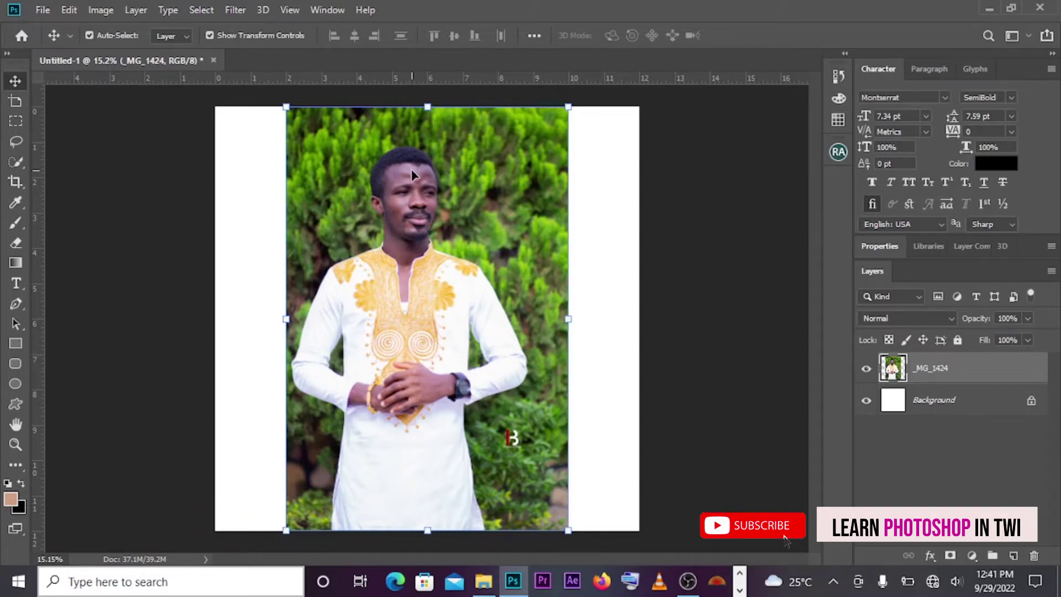
Step: Crop the canvas to the photo's side edges, 8 in wide, and return to the Move tool
left_click(16, 182)
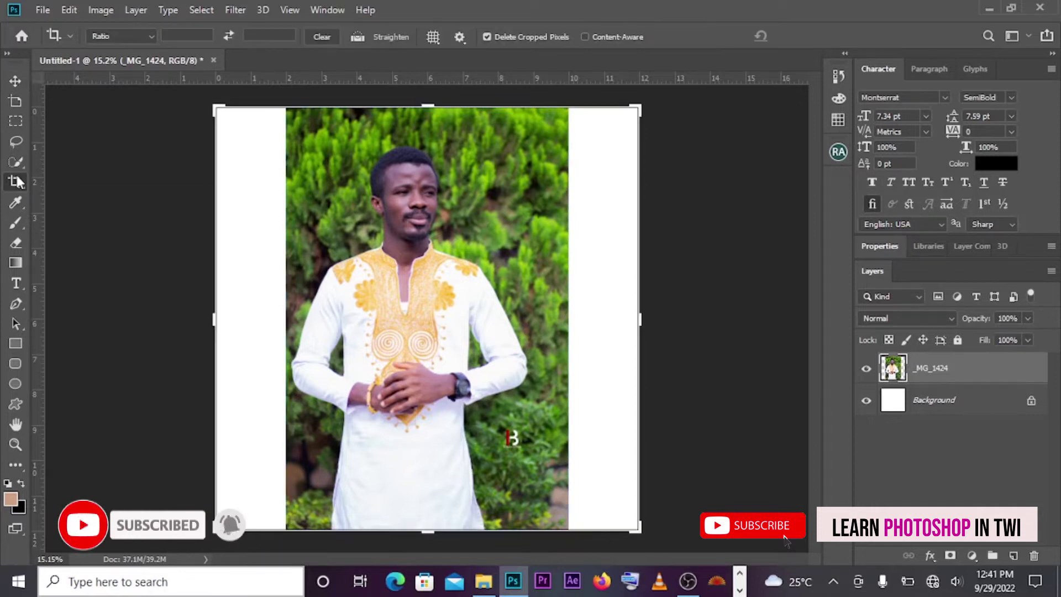
left_click_drag(205, 325, 253, 307)
left_click_drag(605, 314, 569, 303)
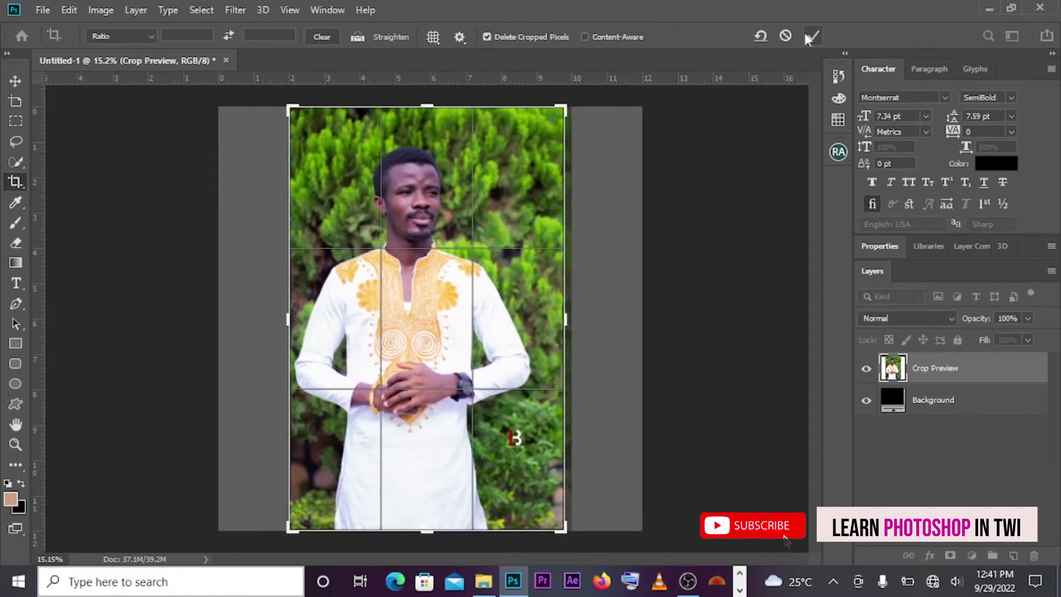
left_click_drag(565, 309, 569, 307)
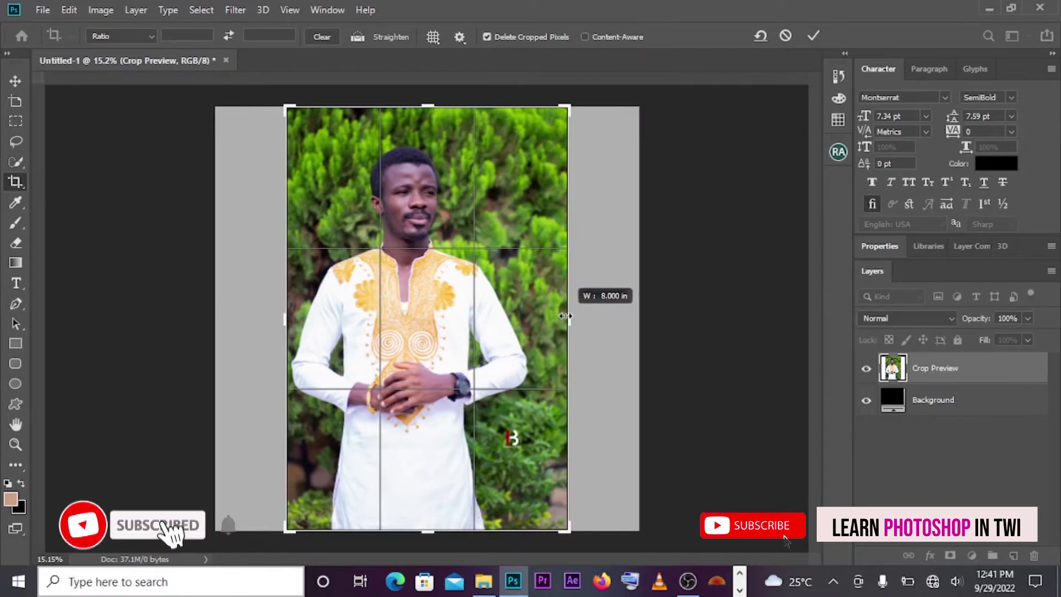
left_click(813, 37)
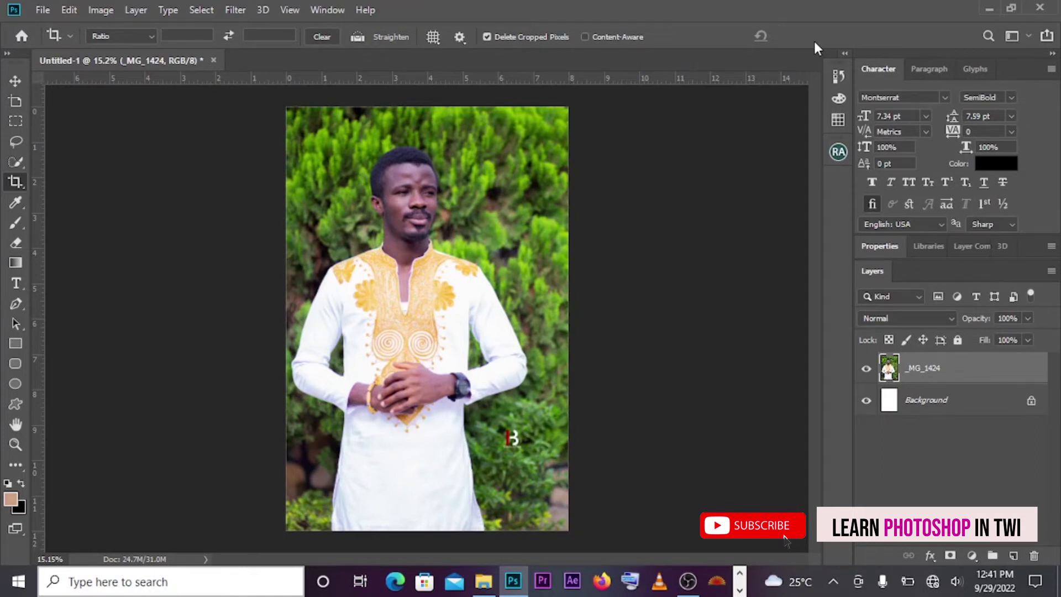
left_click(15, 80)
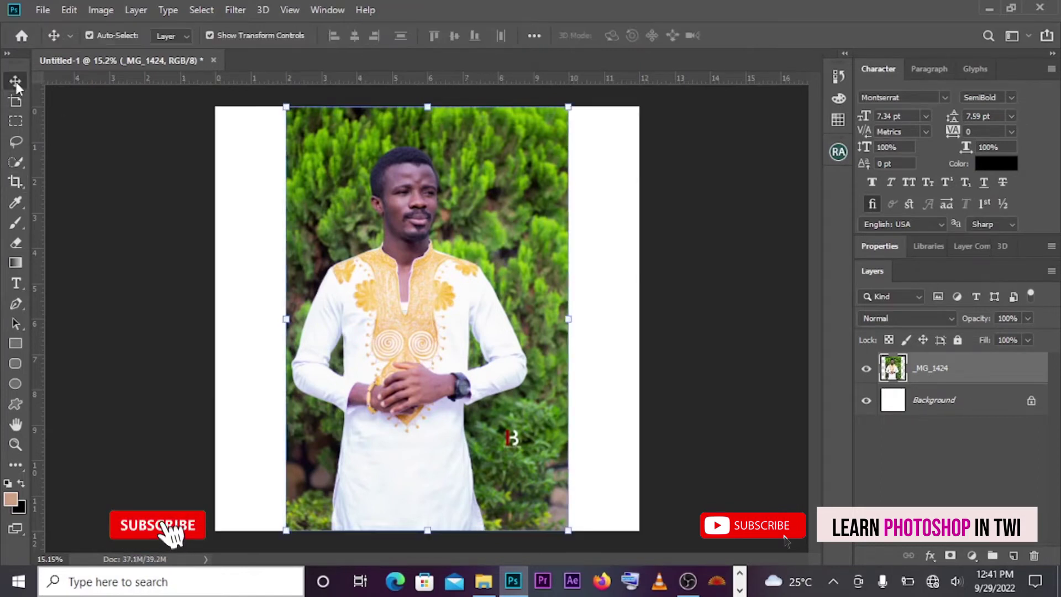
Step: Set the Eraser's opacity to 38% and erase over the greenery beside the man's shirt and elbow
left_click(16, 243)
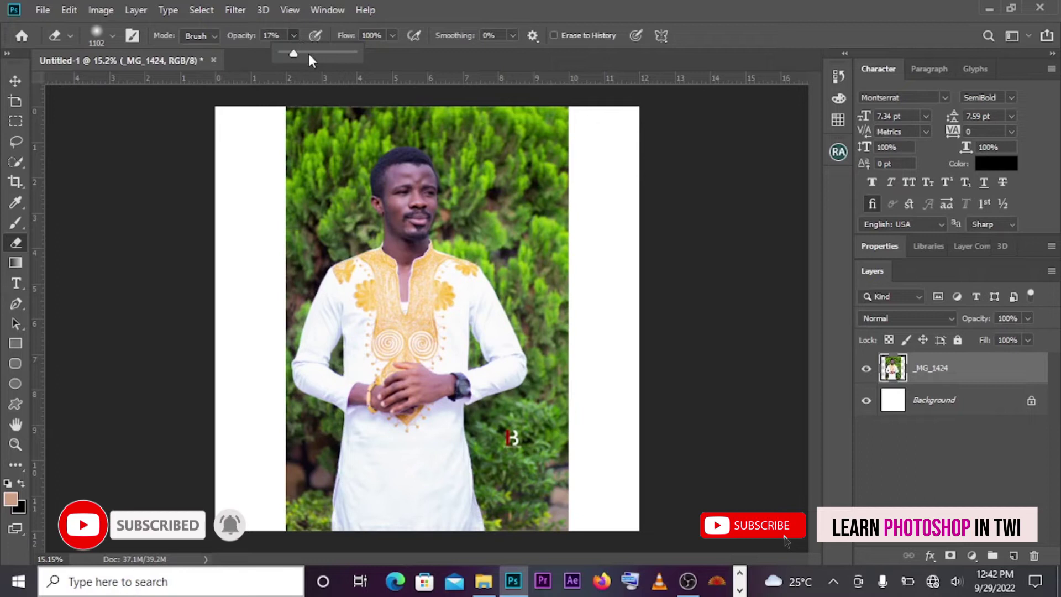
left_click_drag(309, 52, 313, 54)
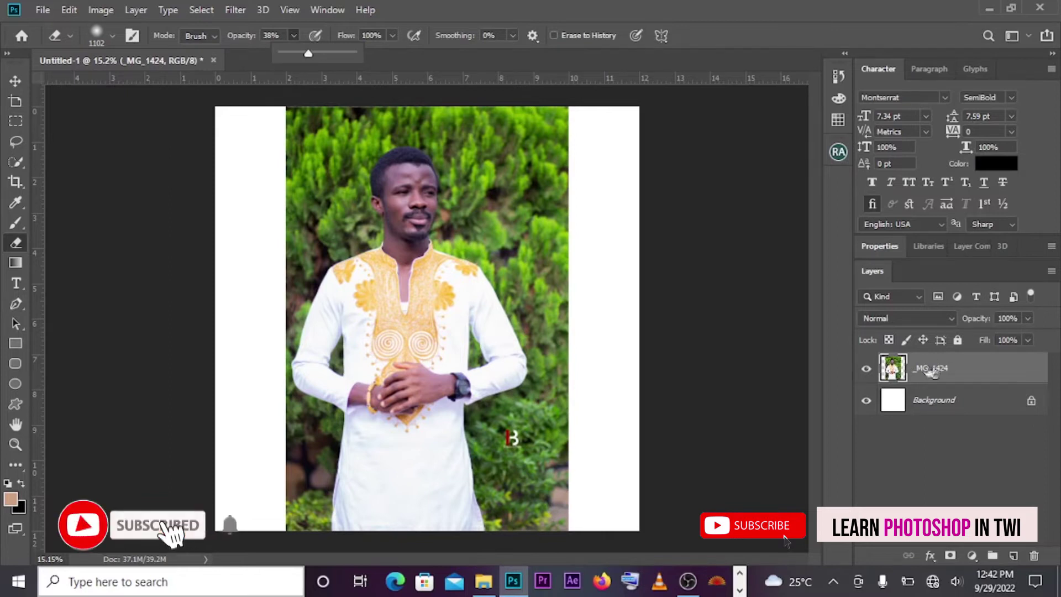
mouse_move(488, 522)
left_mouse_down()
mouse_move(248, 497)
mouse_move(264, 514)
mouse_move(253, 502)
mouse_move(508, 509)
mouse_move(249, 473)
mouse_move(439, 485)
mouse_move(272, 486)
mouse_move(528, 479)
mouse_move(161, 490)
mouse_move(544, 426)
mouse_move(378, 454)
mouse_move(254, 423)
mouse_move(386, 474)
mouse_move(611, 407)
mouse_move(563, 374)
mouse_move(552, 381)
left_mouse_up()
Step: Undo the eraser strokes on the _MG_1424 layer
key("ctrl+z")
key("ctrl+z")
key("ctrl+z")
key("ctrl+z")
key("ctrl+z")
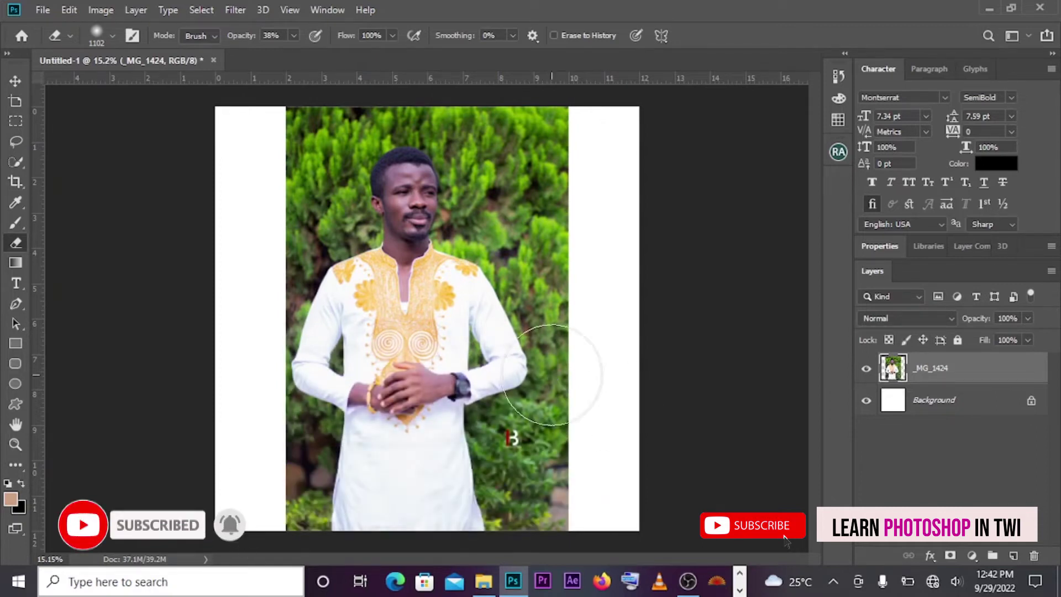
Step: Add the left-aligned text "photoshop in twi" at 77.34 pt and center it on the canvas across the man's torso
left_click(16, 284)
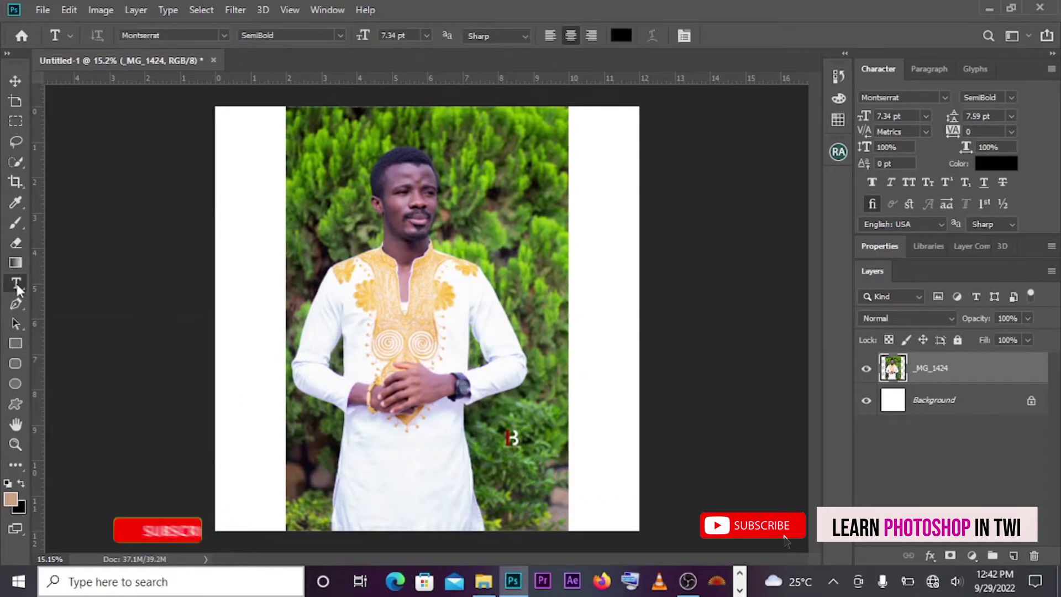
left_click(328, 182)
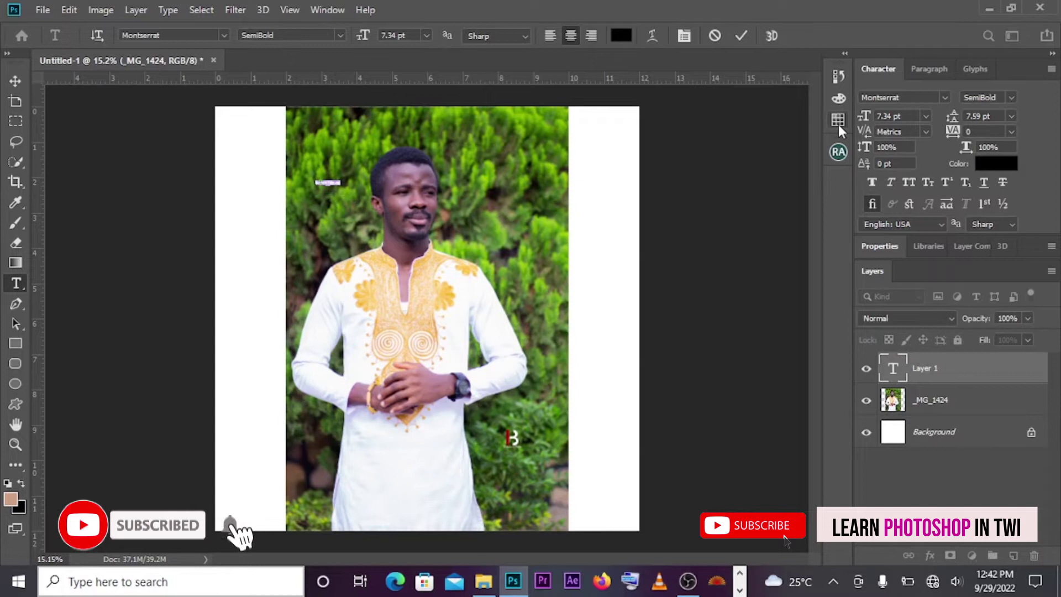
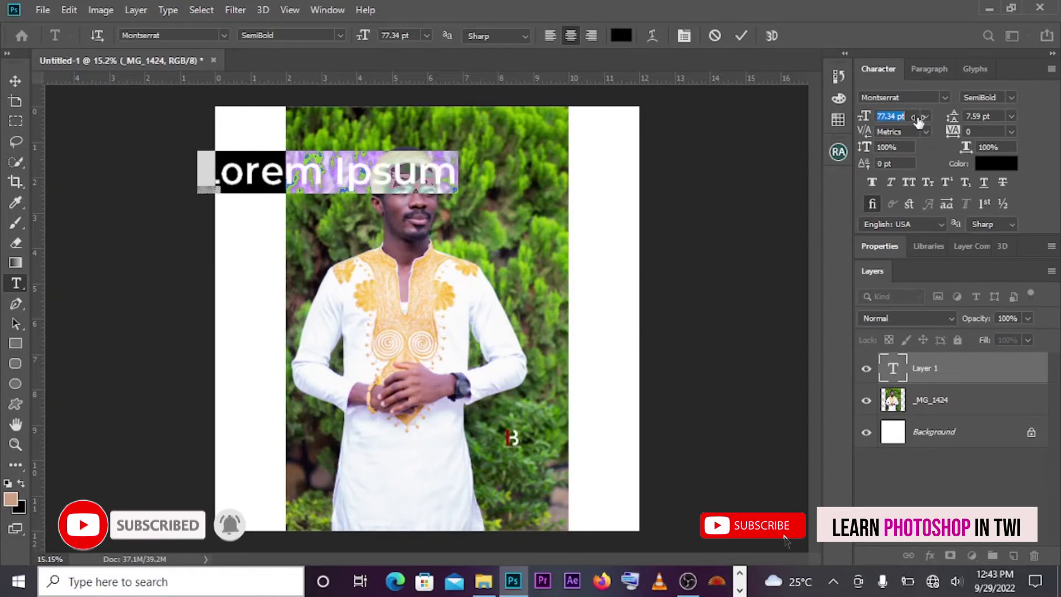
left_click(552, 34)
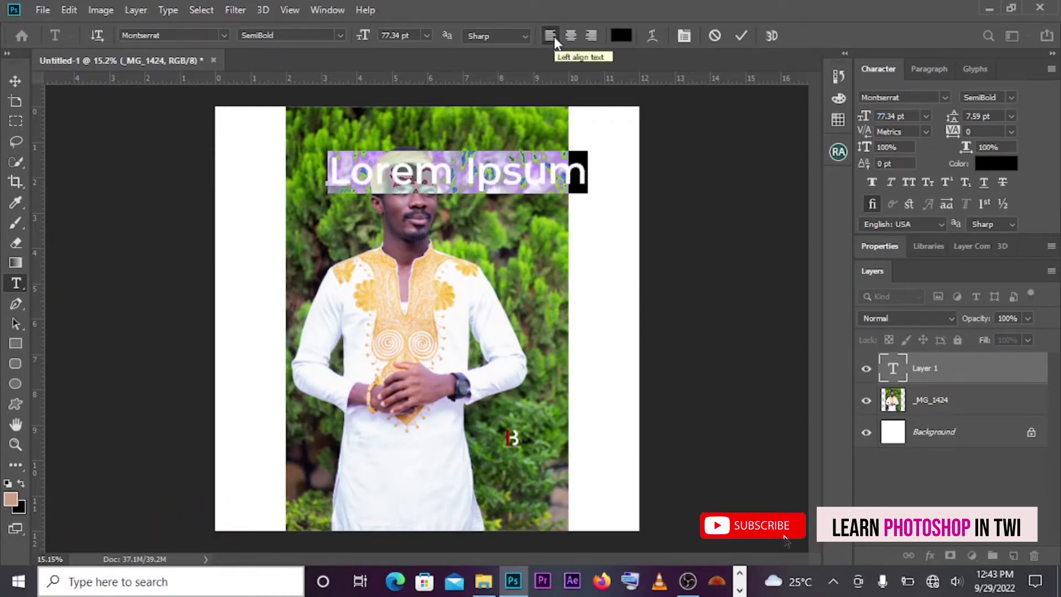
type("phot")
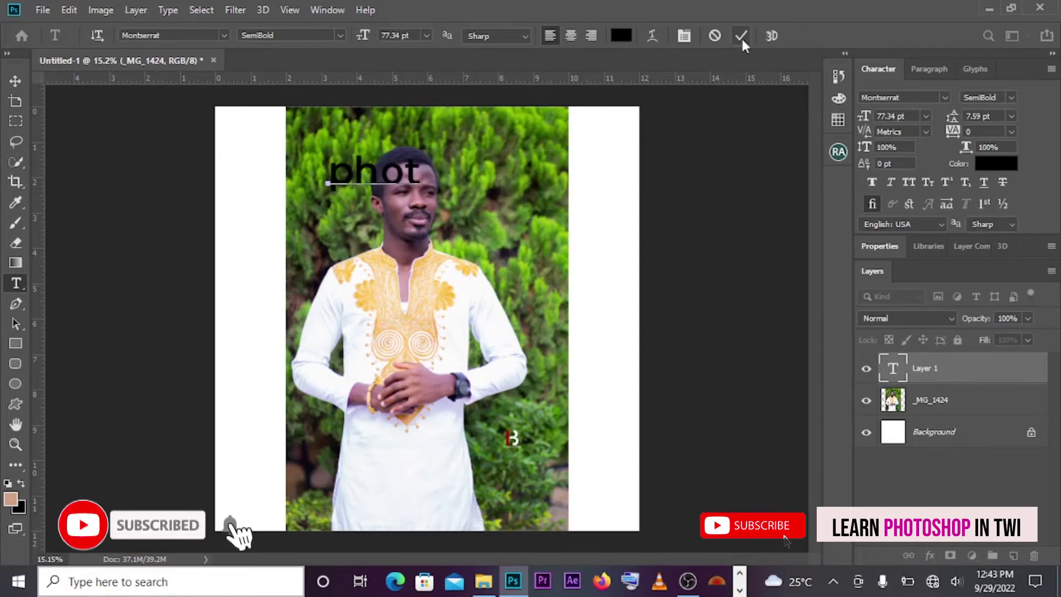
type("oshop in tw")
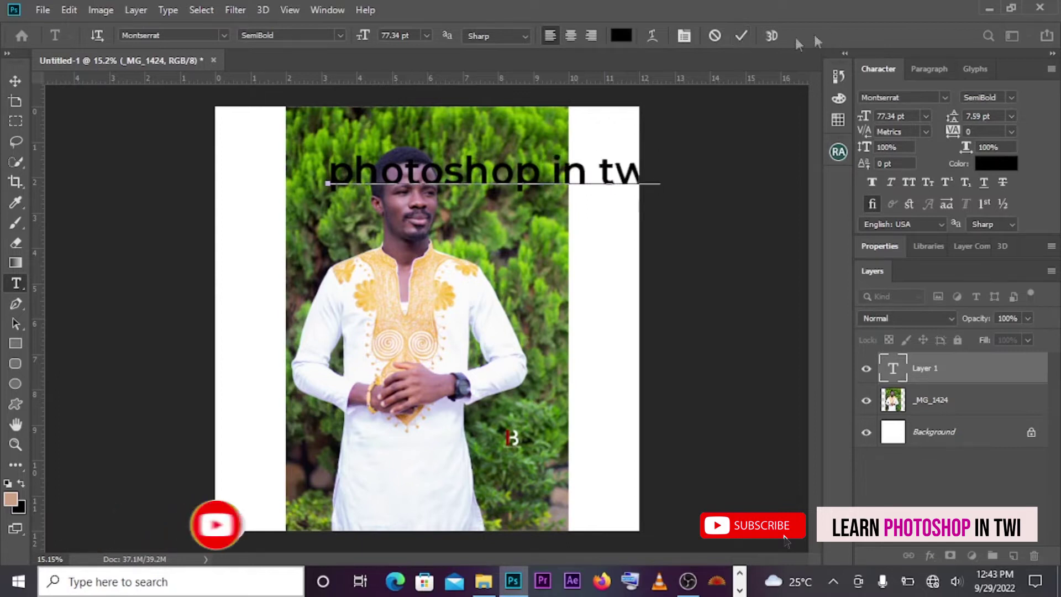
left_click(741, 36)
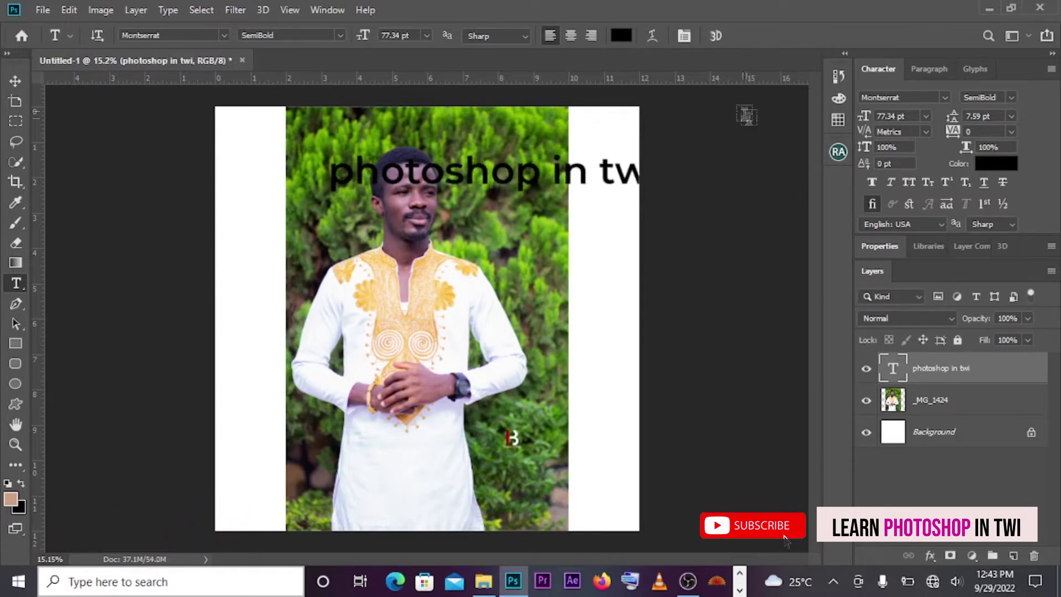
left_click(17, 78)
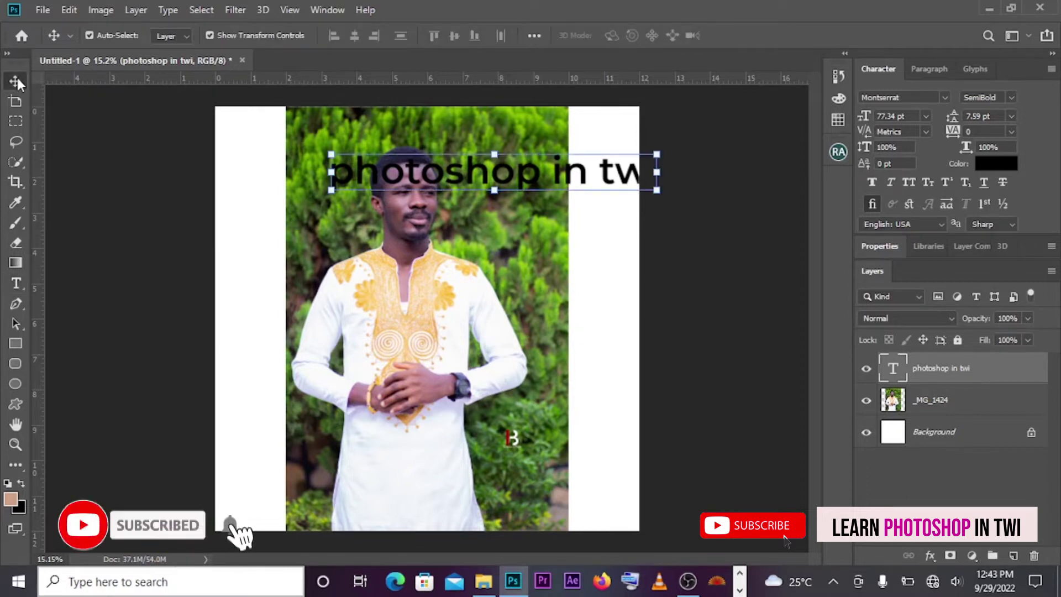
left_click_drag(535, 173, 473, 343)
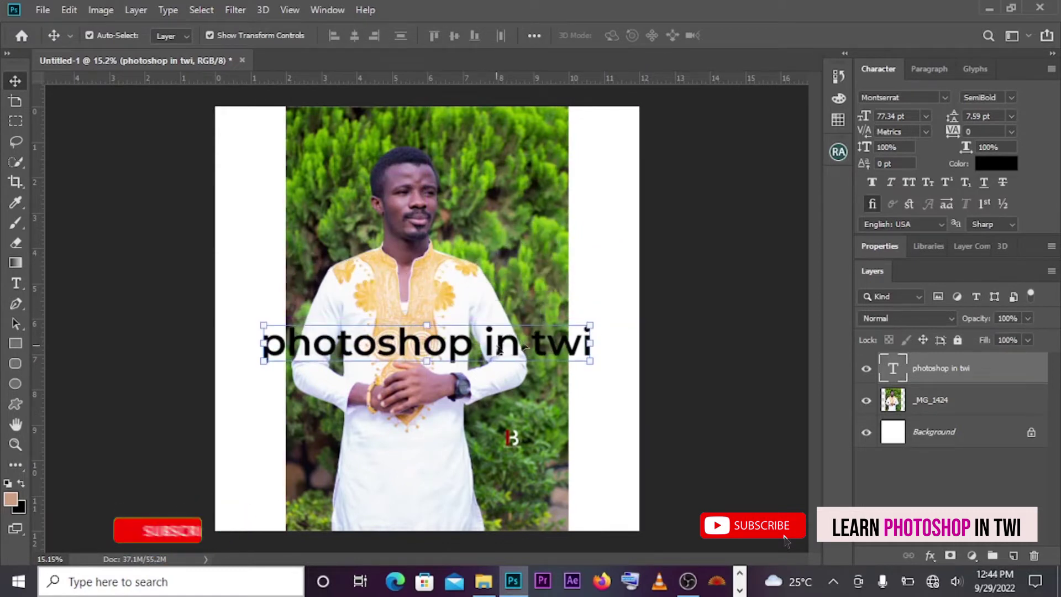
Step: Set the color of the "photoshop in twi" text to dark blue 000e99
left_click(1000, 167)
left_click(749, 121)
mouse_move(757, 103)
left_mouse_down()
mouse_move(798, 118)
mouse_move(840, 222)
left_mouse_up()
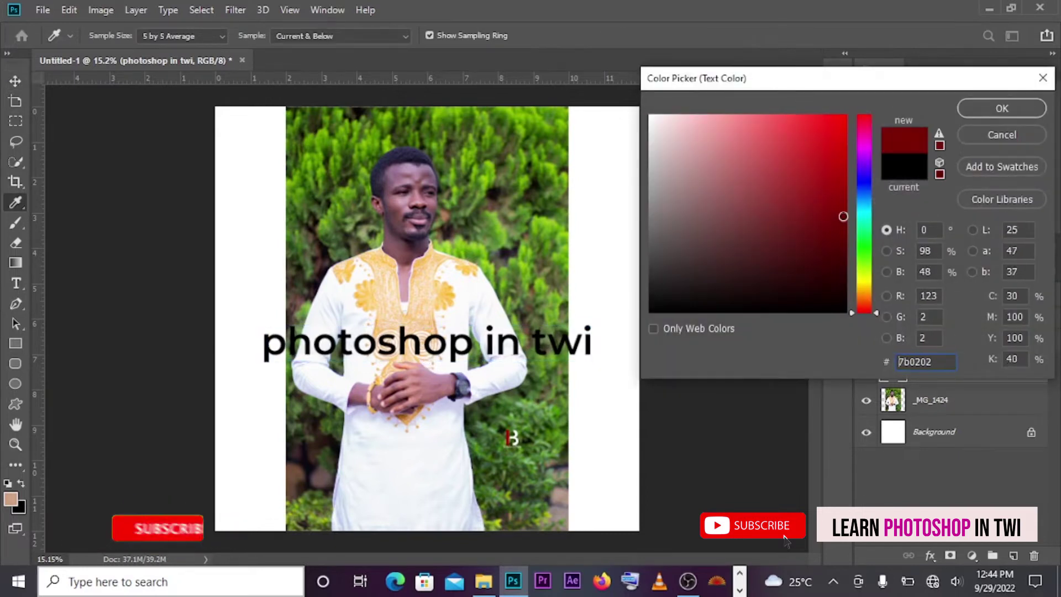
left_click(863, 183)
left_click_drag(846, 218, 853, 216)
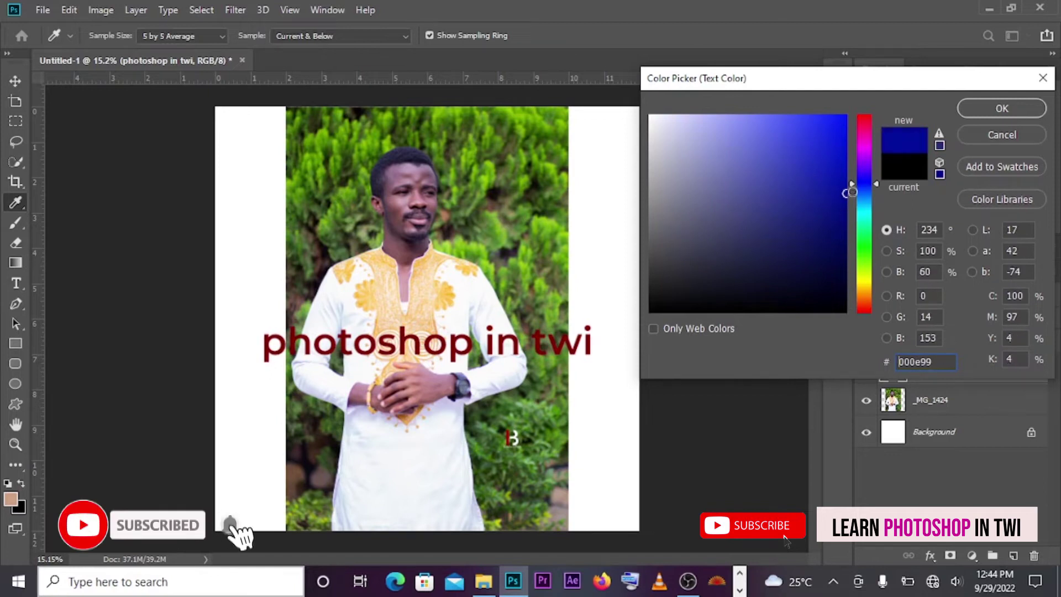
key("Return")
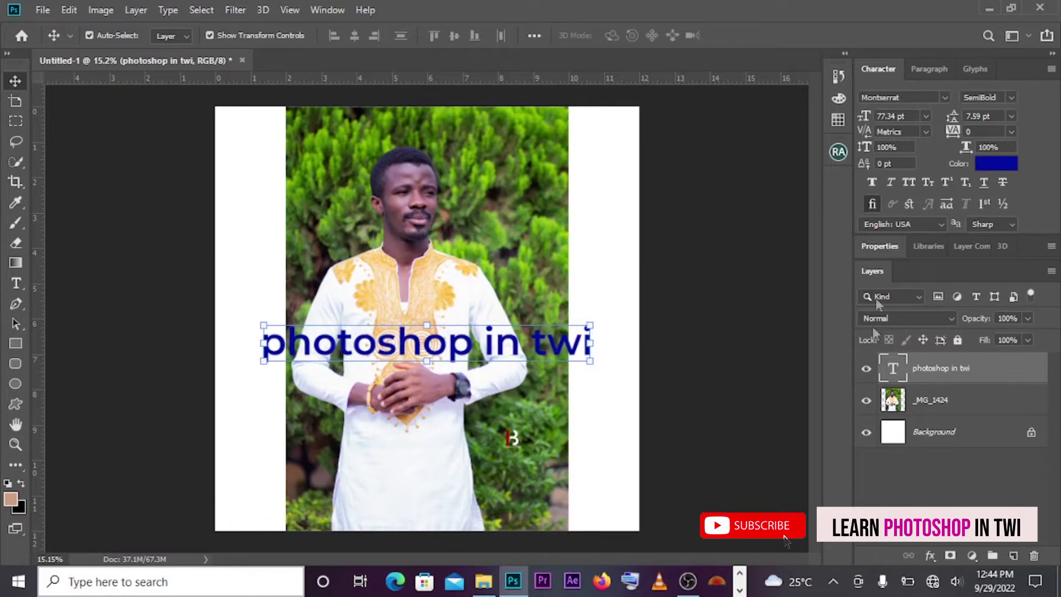
Step: Set the text to All Caps and center it horizontally on the canvas again
left_click(905, 185)
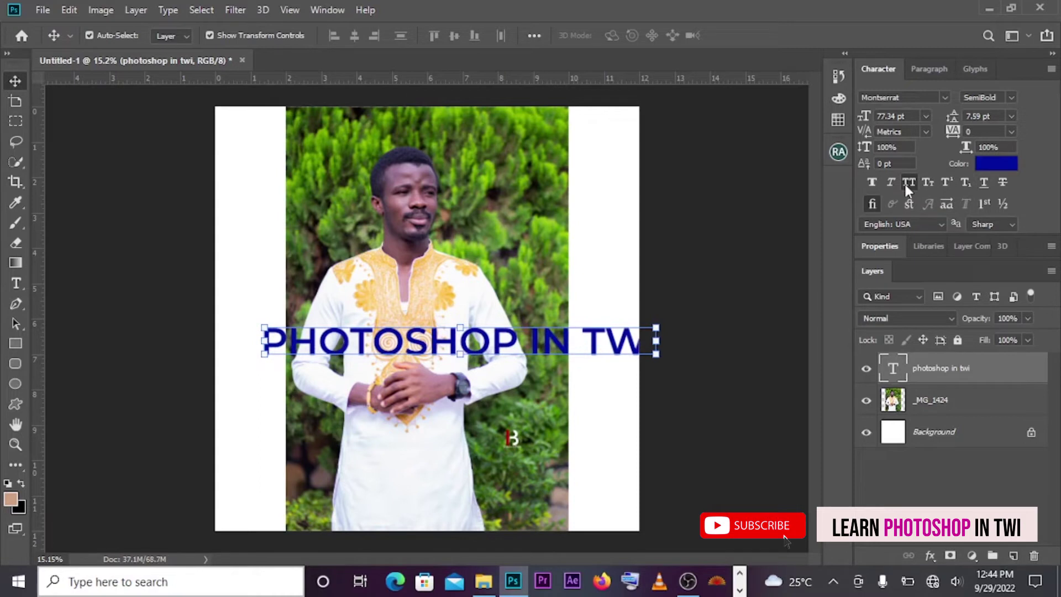
left_click_drag(534, 352, 499, 352)
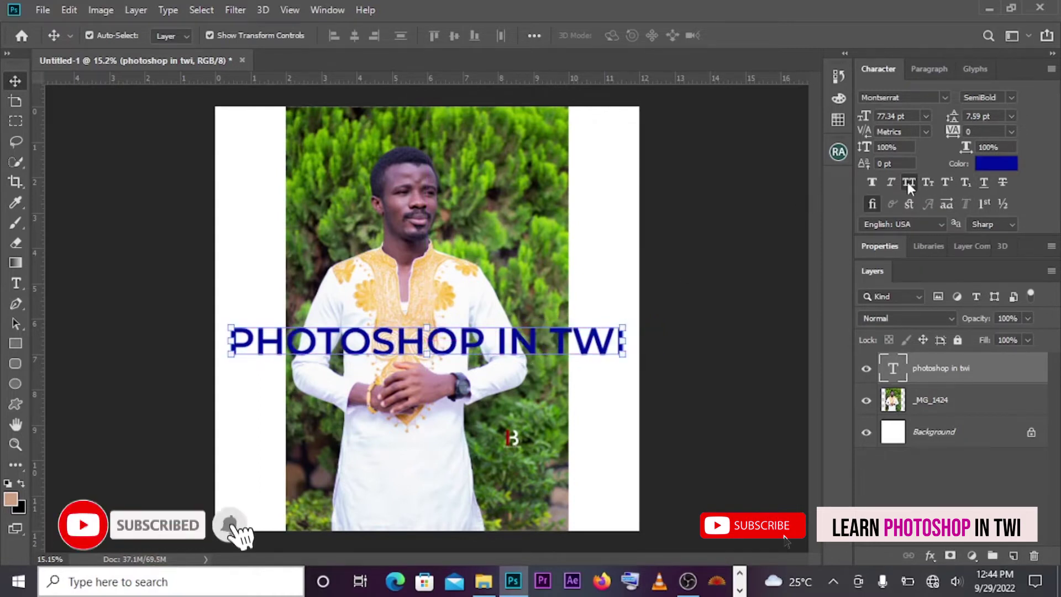
Step: Underline the "PHOTOSHOP IN TWI" text and try Faux Italic and Faux Bold on it, switching both off again
left_click(986, 187)
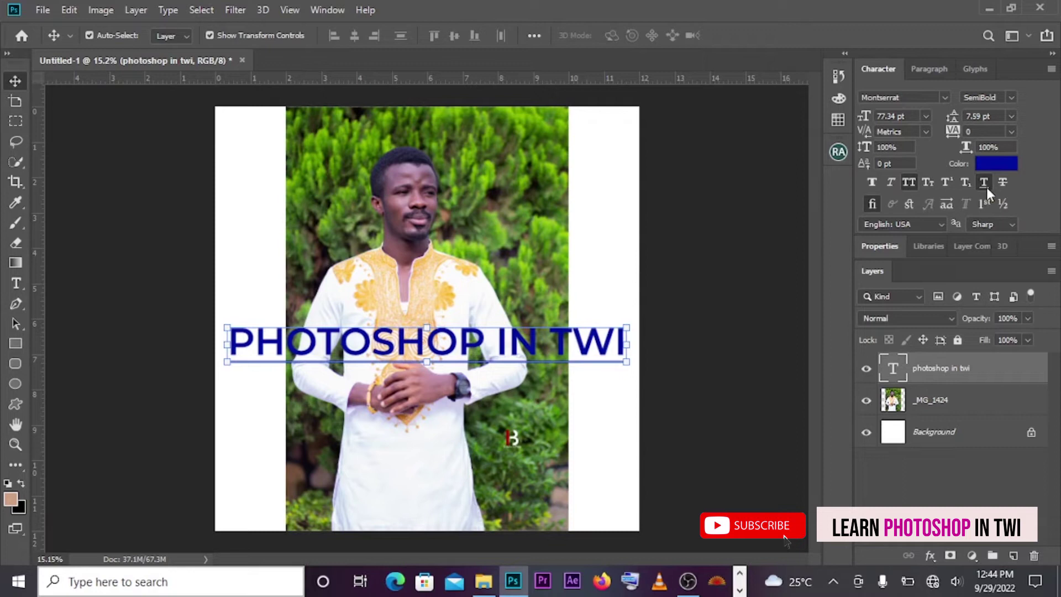
left_click(890, 184)
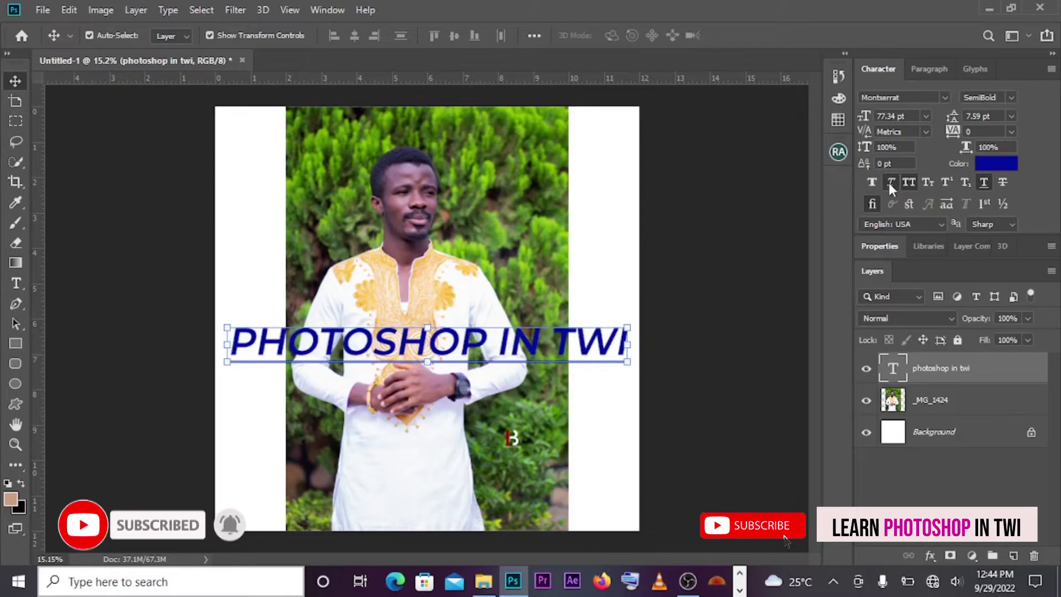
left_click(889, 185)
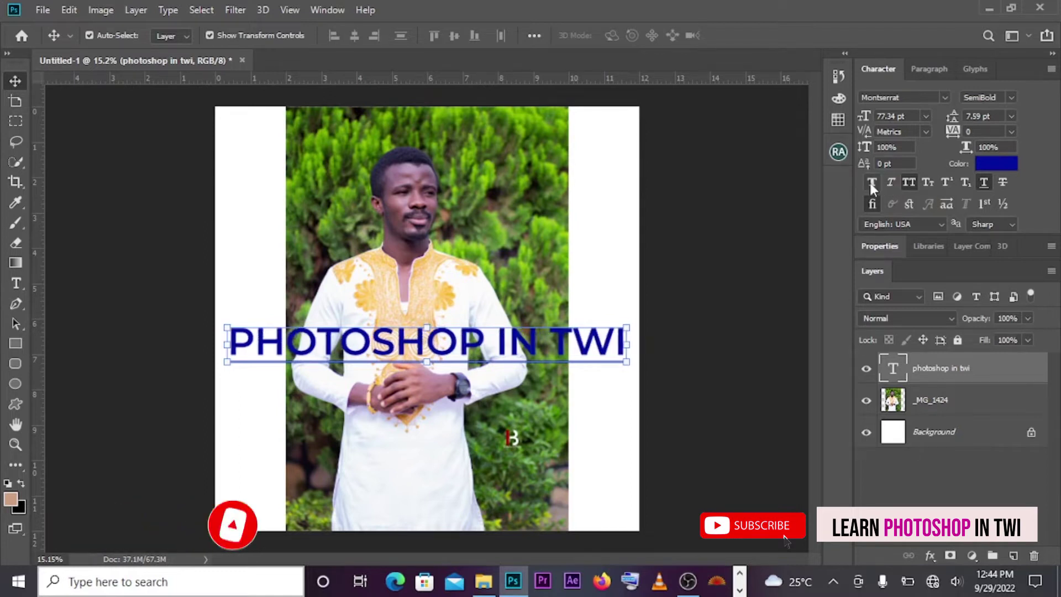
left_click(871, 184)
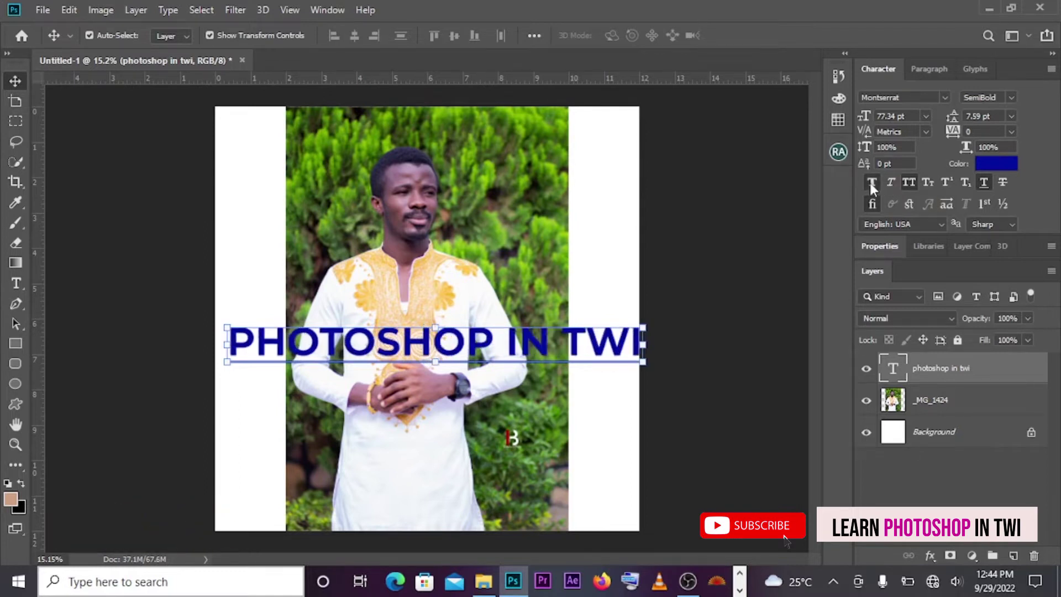
left_click(871, 183)
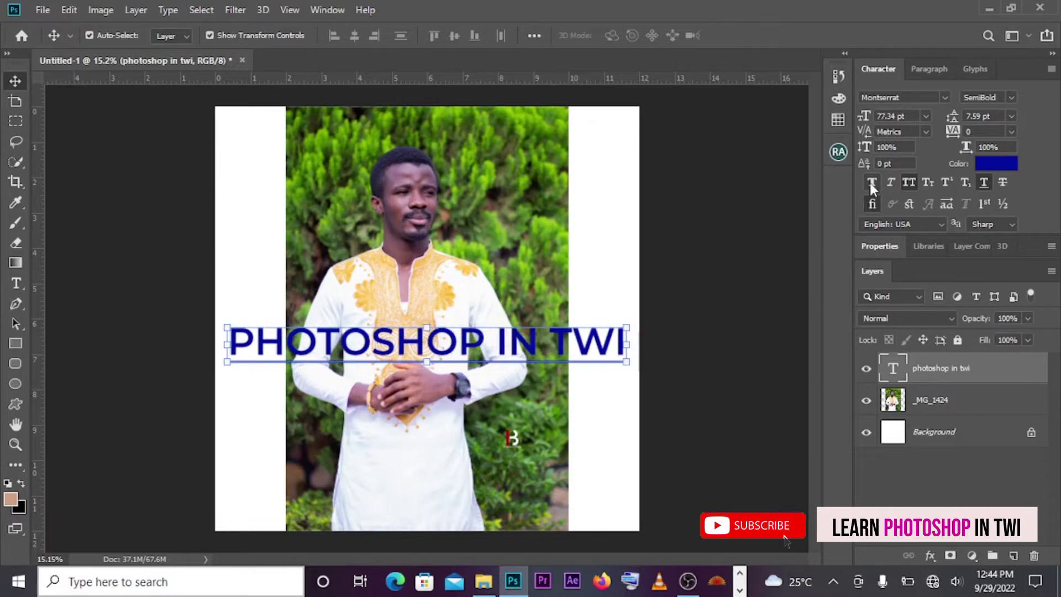
Step: Change the font of the "PHOTOSHOP IN TWI" text to Algerian
left_click(945, 97)
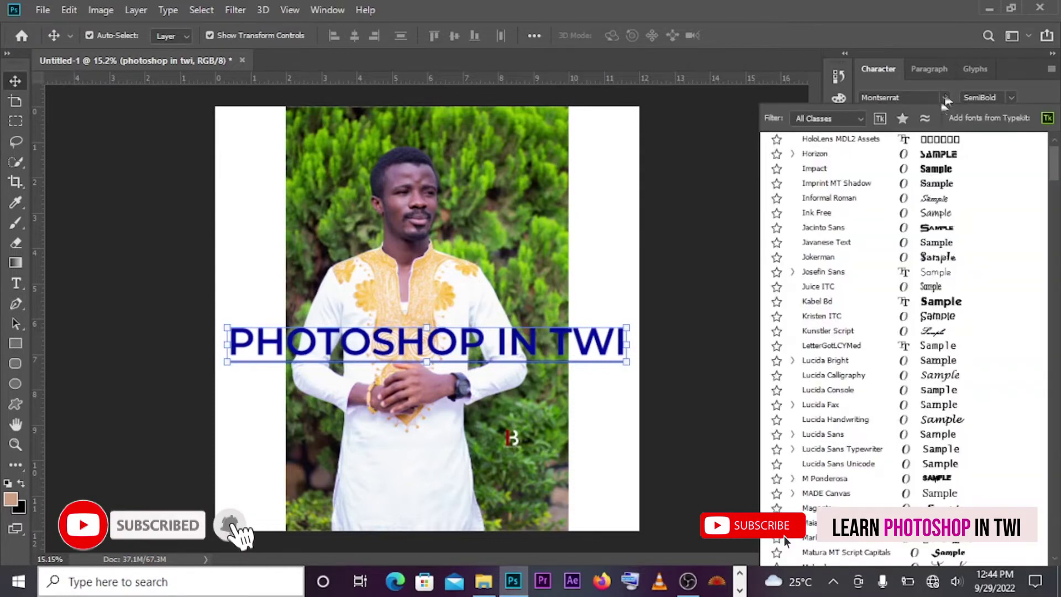
scroll(866, 265, "down", 4)
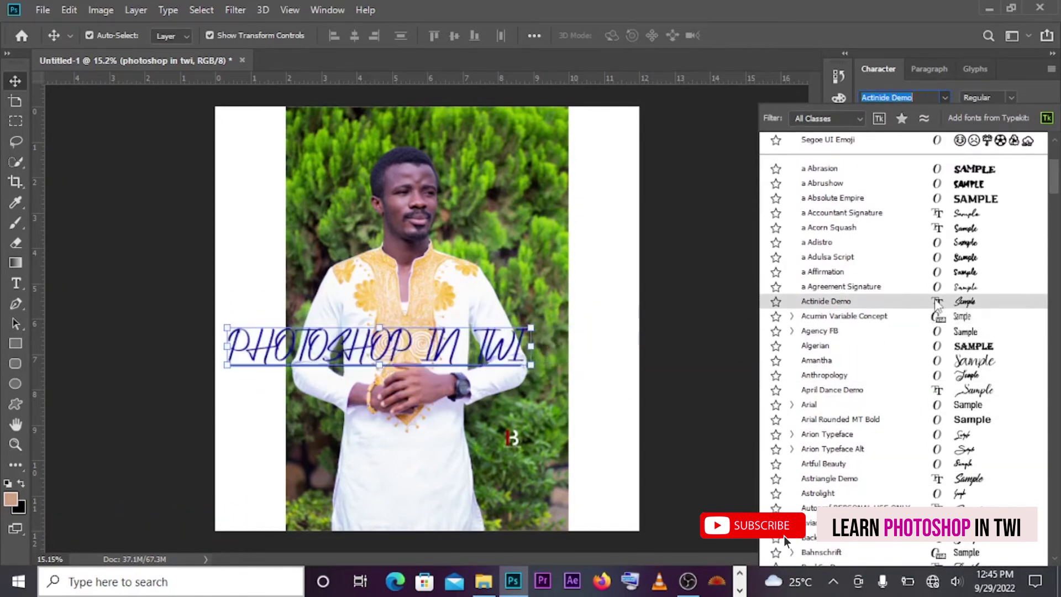
left_click(942, 352)
left_click(743, 358)
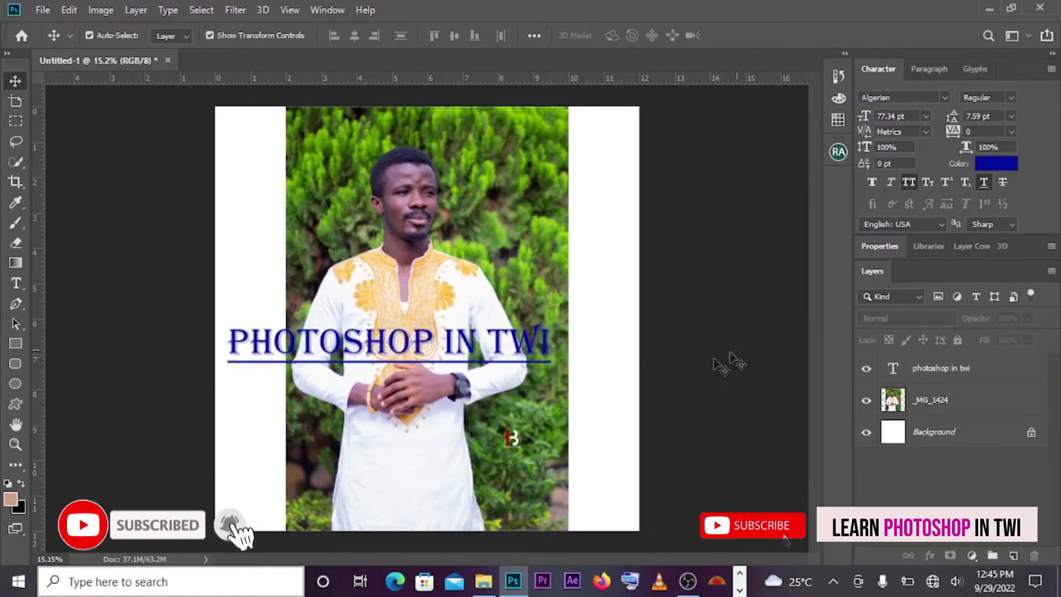
Step: Switch the text's font to Montserrat and view the font styles it offers
left_click(520, 349)
left_click(1011, 98)
left_click(1011, 98)
left_click(943, 98)
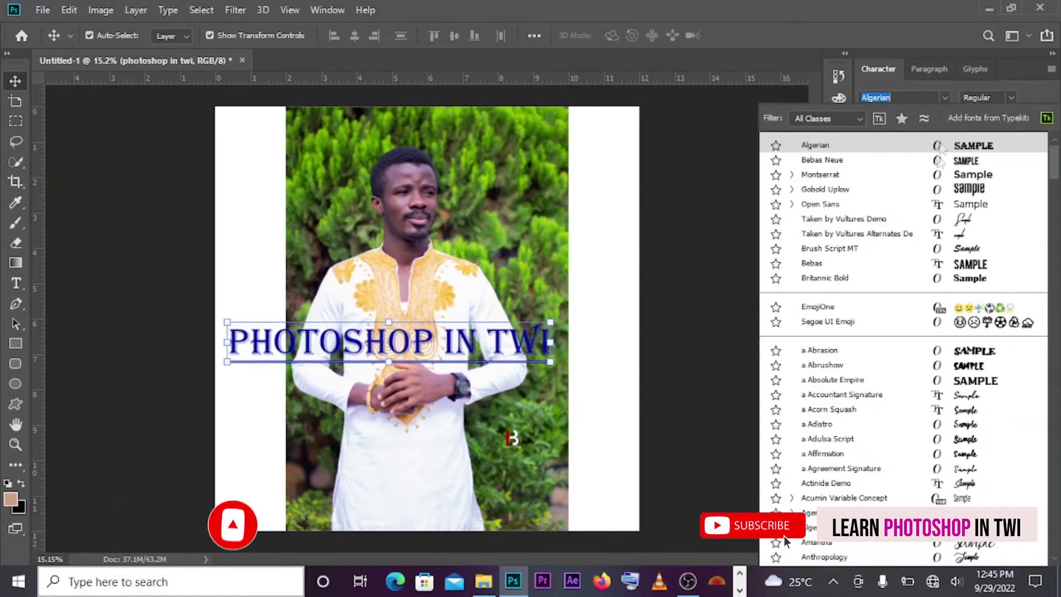
left_click(852, 176)
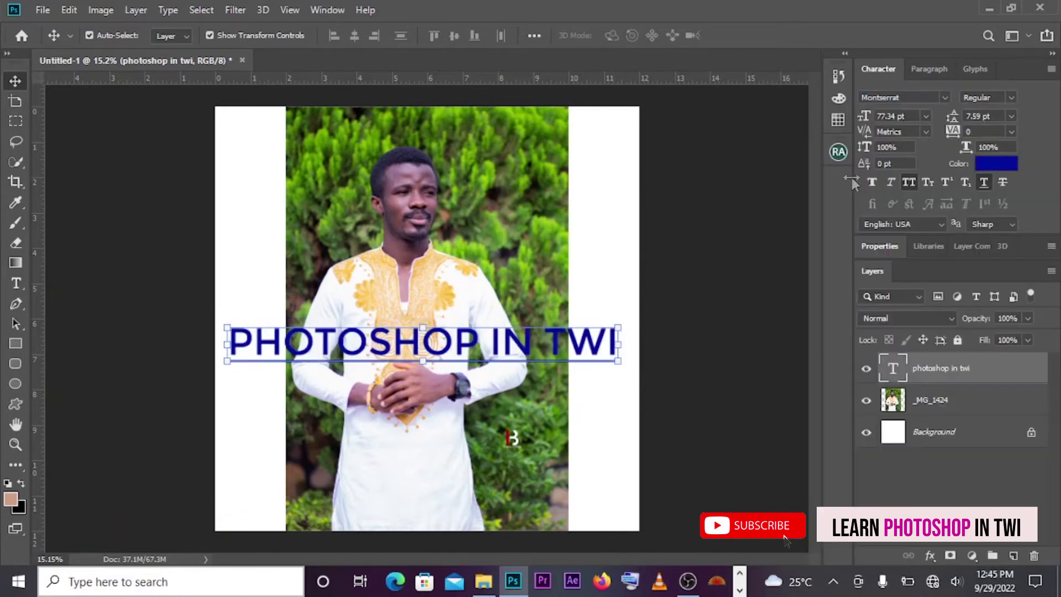
left_click(1010, 98)
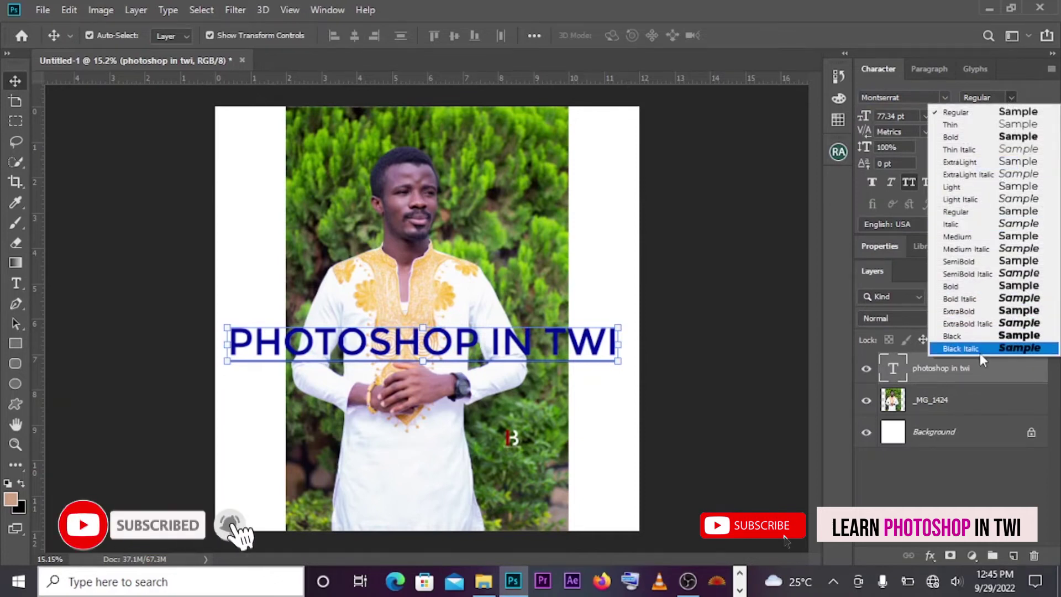
Step: Set the text's font back to Algerian and shift the text sideways so it ends at the photo's right edge
left_click(946, 98)
left_click(946, 97)
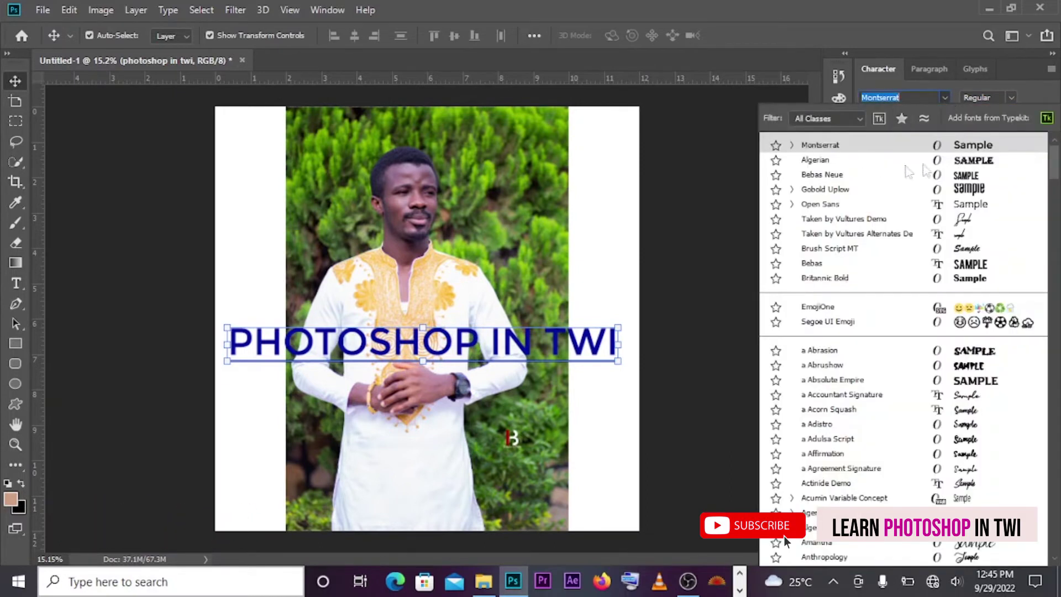
left_click(956, 158)
left_click(1010, 100)
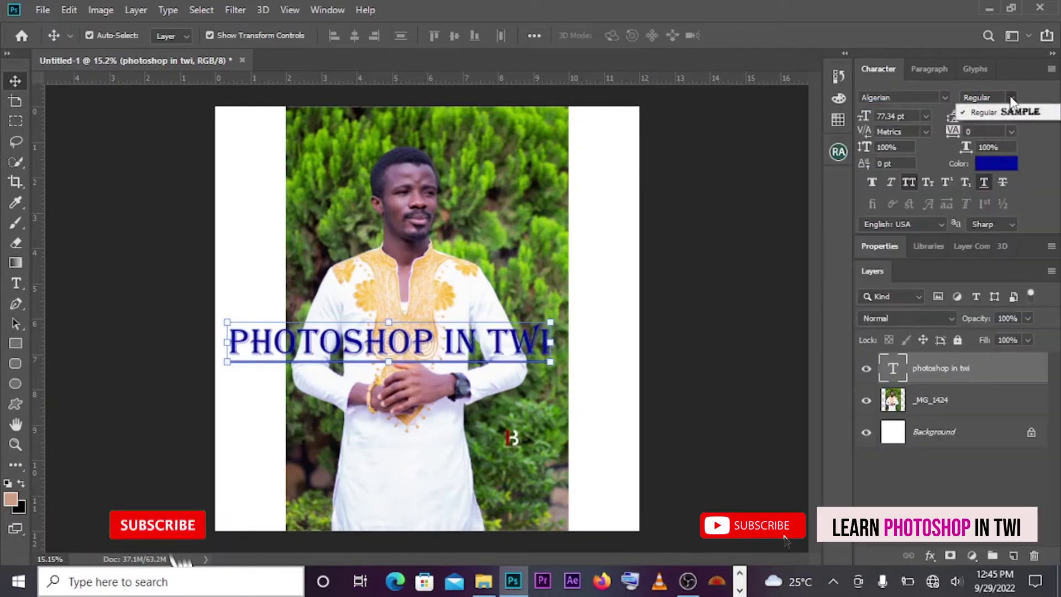
left_click(1012, 107)
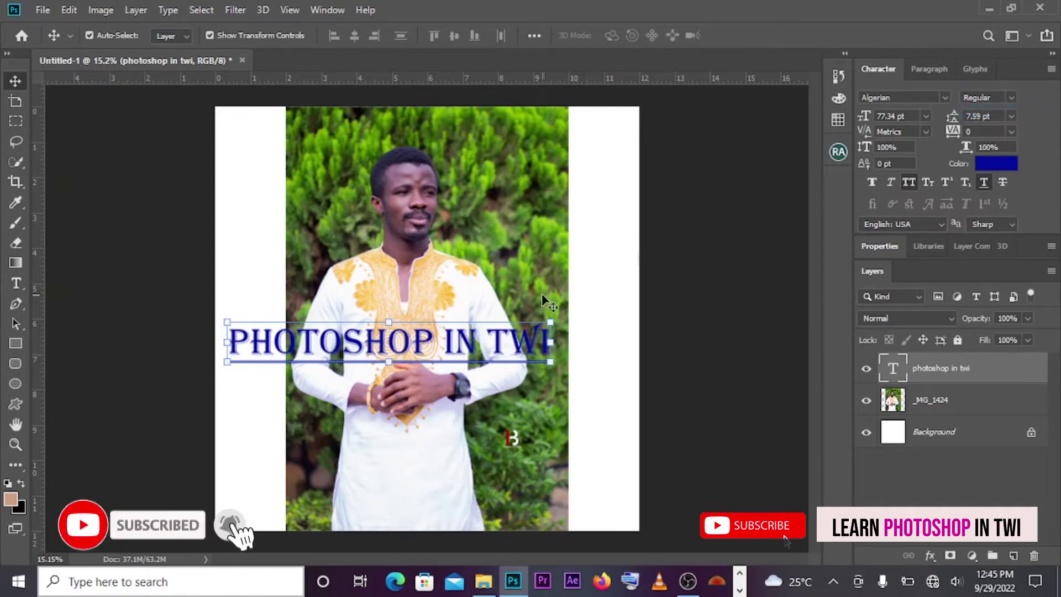
left_click_drag(479, 342, 486, 344)
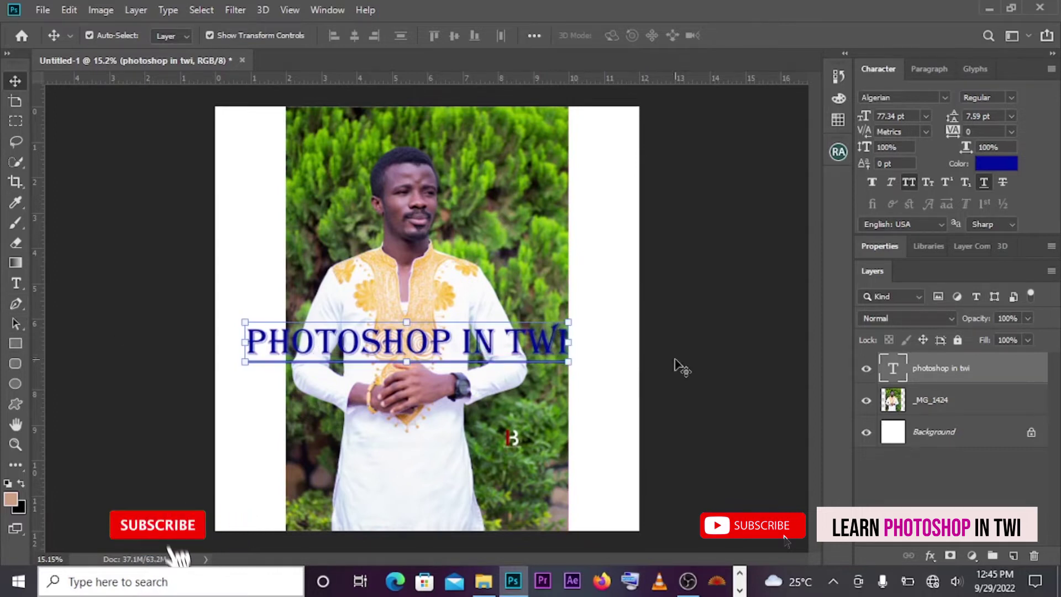
Step: Hide the "photoshop in twi" layer and start a Pen tool path at the shirt's lower-left corner on the photo's bottom edge
left_click(866, 370)
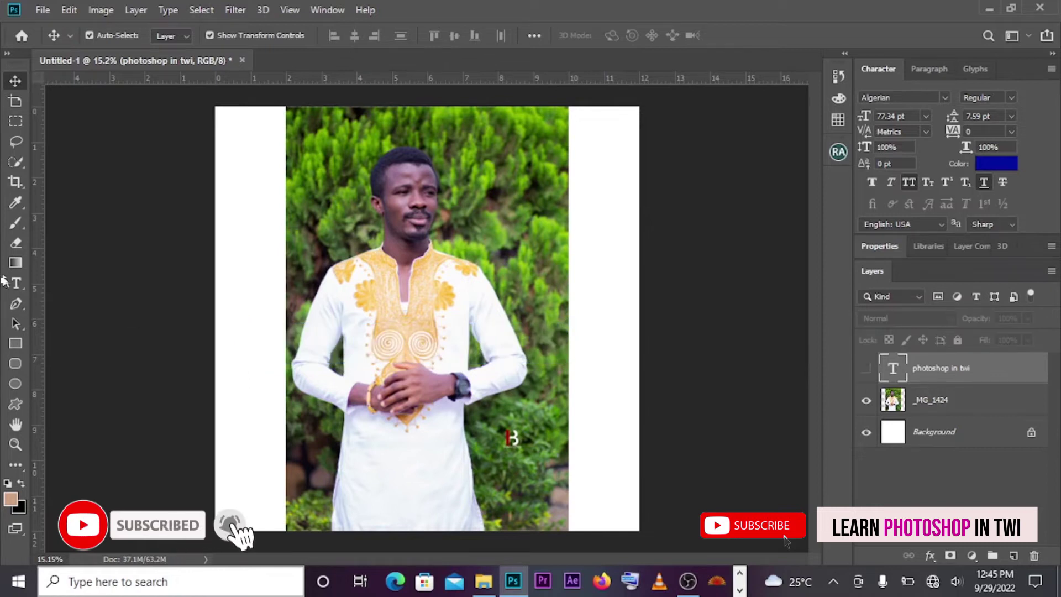
left_click(16, 306)
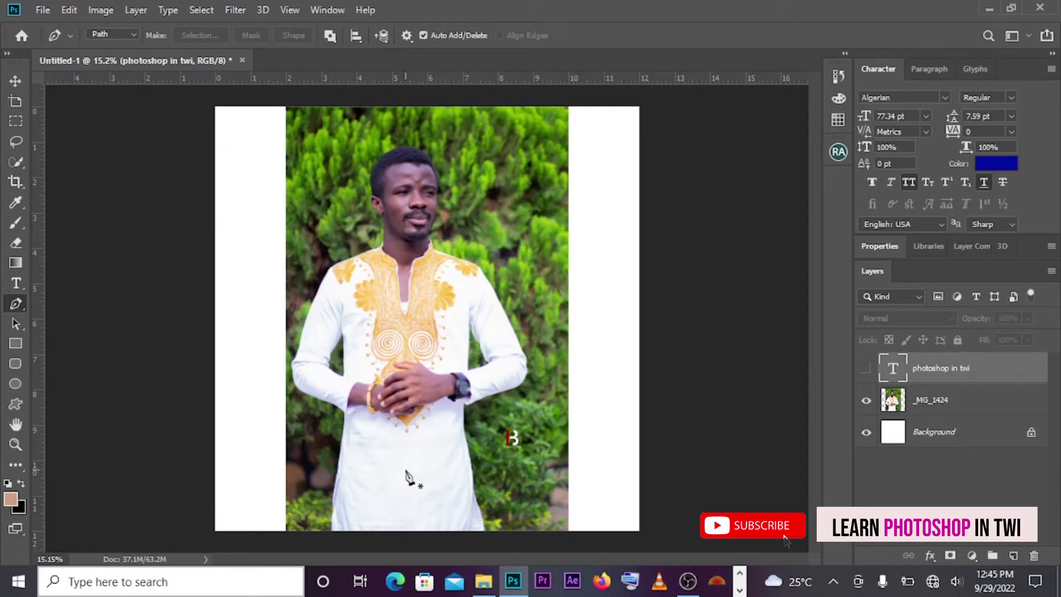
left_click(389, 422)
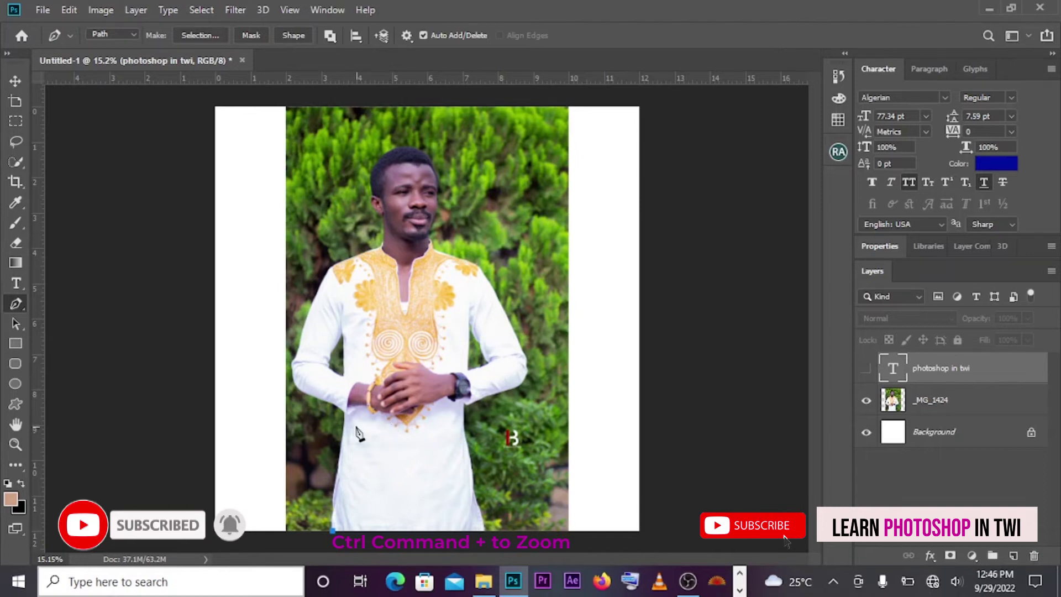
Step: Trace the shirt's lower left edge upward with curved path segments, removing the outgoing handle at the first bend
scroll(359, 433, "up", 8)
scroll(302, 433, "down", 5)
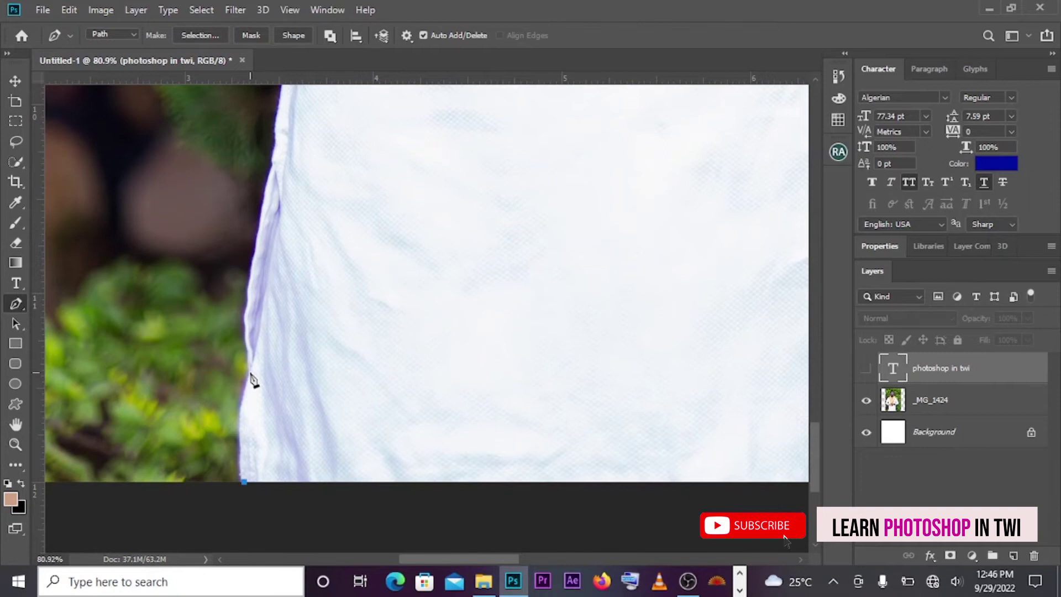
left_click_drag(253, 375, 265, 331)
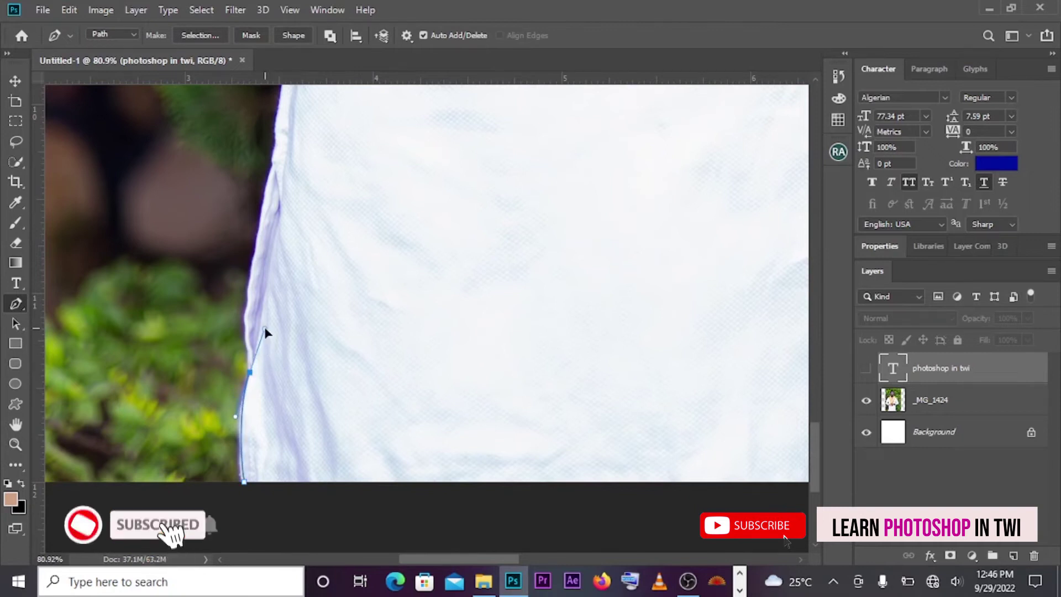
left_click(251, 373, "alt")
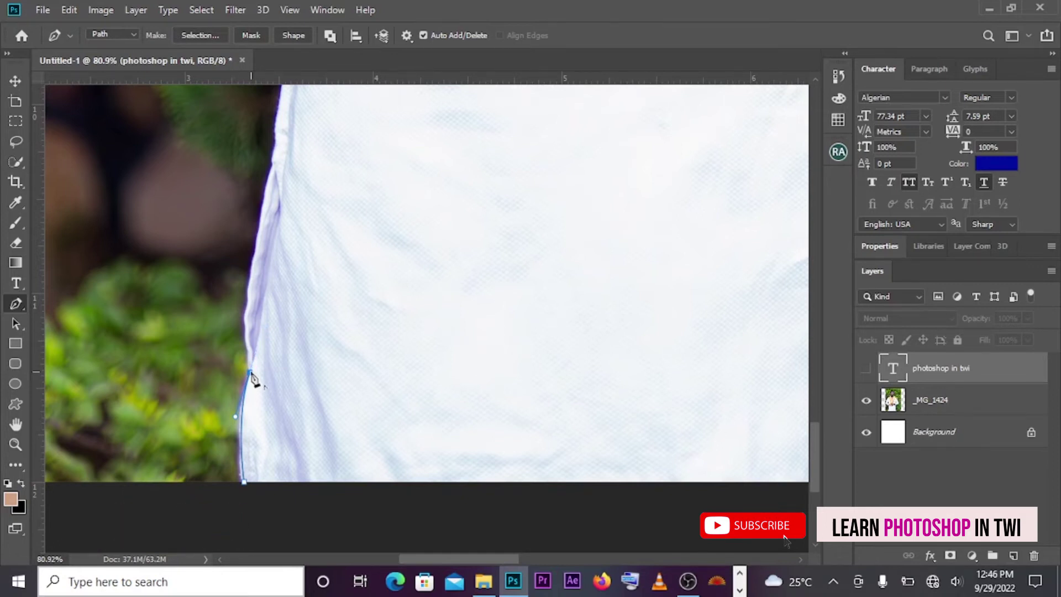
left_click(247, 314)
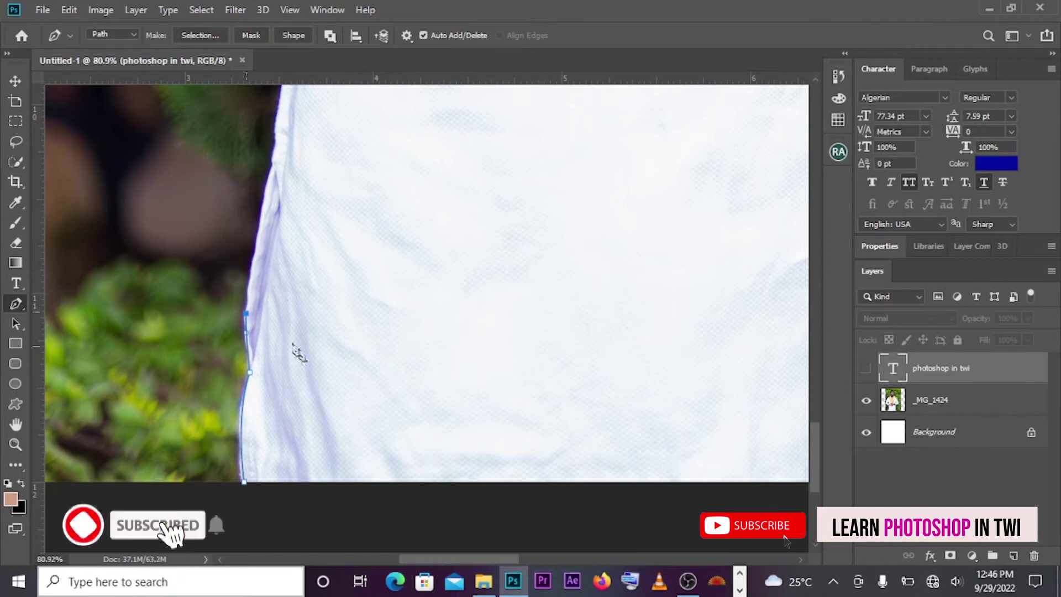
scroll(293, 324, "up", 2)
left_click_drag(274, 241, 283, 233)
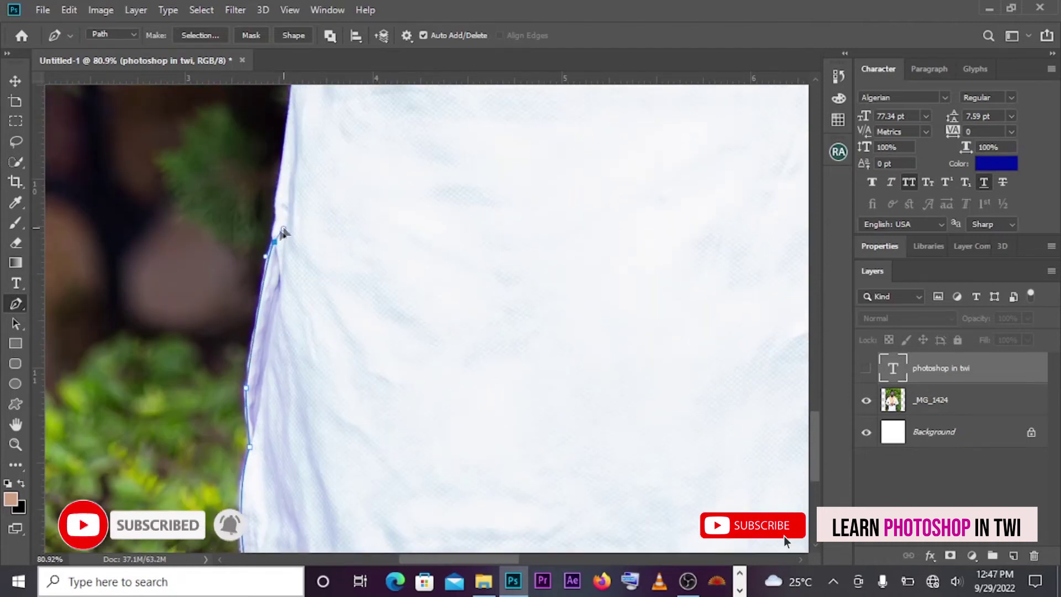
Step: Continue the path up the side of the shirt to the cuff and onto the underside of the sleeve
scroll(278, 252, "up", 2)
scroll(296, 307, "up", 5)
left_click(296, 308)
scroll(306, 226, "up", 2)
left_click_drag(307, 227, 294, 185)
left_click(307, 227, "alt")
scroll(310, 230, "up", 4)
scroll(310, 230, "left", 5)
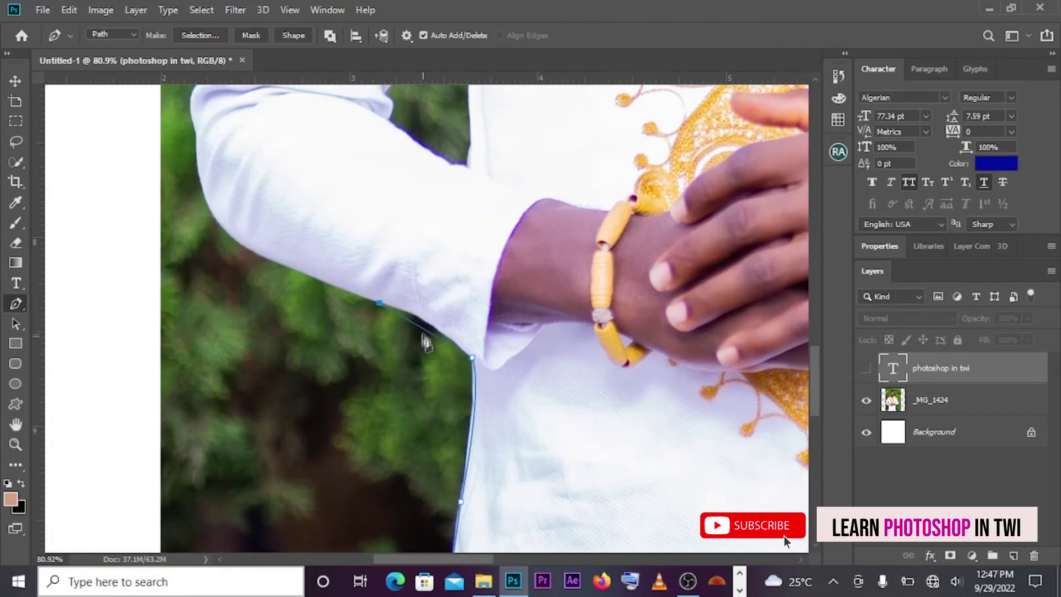
Step: Extend the path along the forearm sleeve and around the elbow to the start of the upper arm
left_click_drag(247, 246, 191, 117)
scroll(247, 254, "up", 3)
scroll(254, 248, "up", 5)
left_click_drag(215, 259, 246, 228)
scroll(227, 287, "up", 5)
left_click(234, 315)
Step: Trace the outer edge of the upper-arm sleeve up to the embroidered shoulder
scroll(235, 314, "up", 3)
left_click(291, 202)
left_click_drag(298, 198, 313, 159)
scroll(346, 229, "up", 6)
mouse_move(390, 157)
left_mouse_down()
mouse_move(398, 149)
mouse_move(391, 160)
left_mouse_up()
scroll(391, 163, "up", 3)
left_click(428, 208)
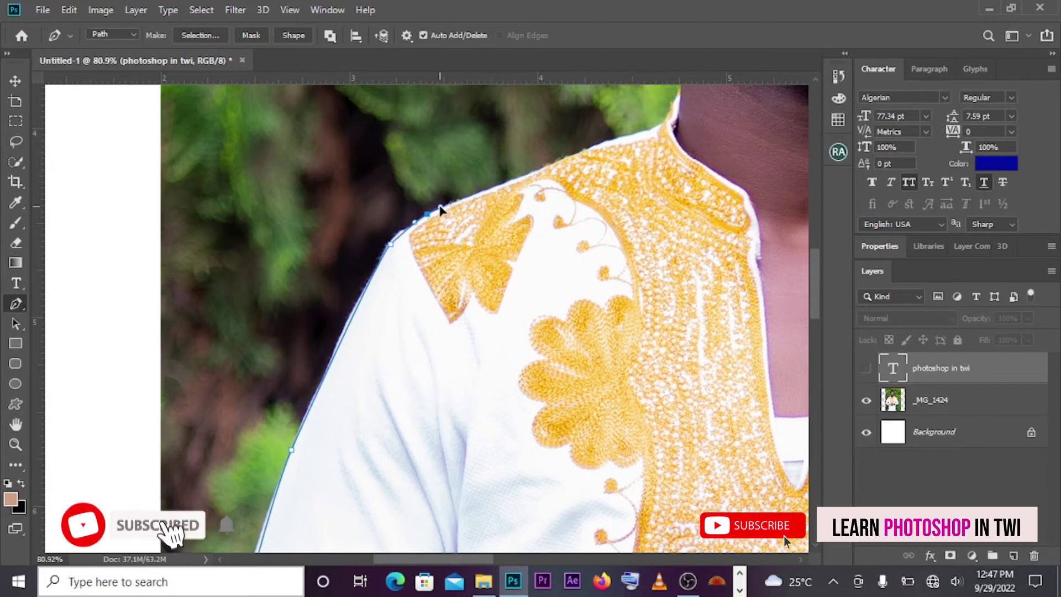
Step: Continue the path along the shoulder, over the collar and up the neck to the ear
scroll(553, 204, "up", 3)
left_click(662, 185)
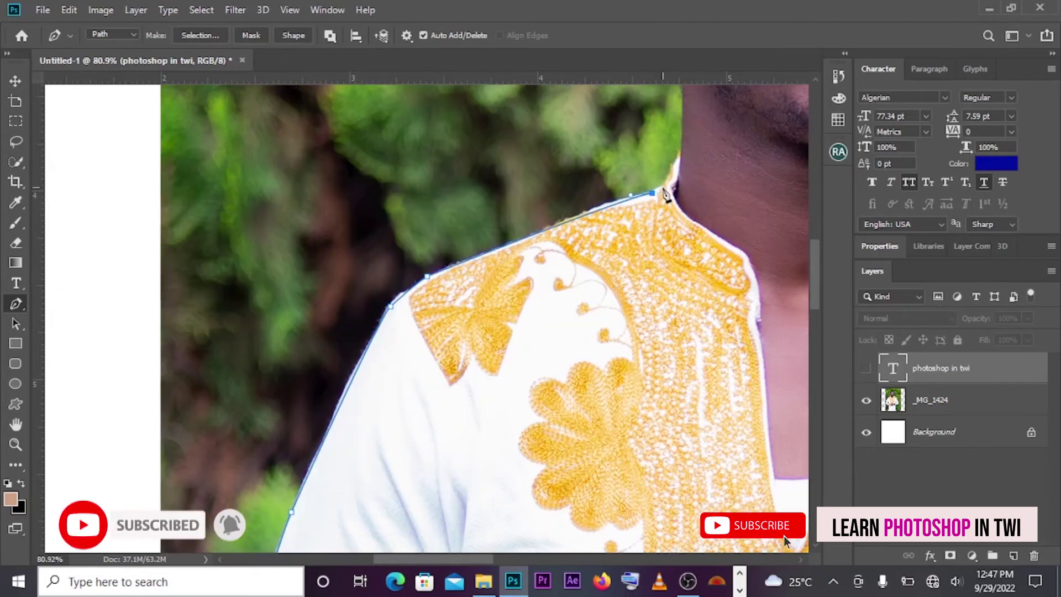
scroll(692, 221, "up", 3)
left_click(683, 227)
scroll(688, 234, "up", 4)
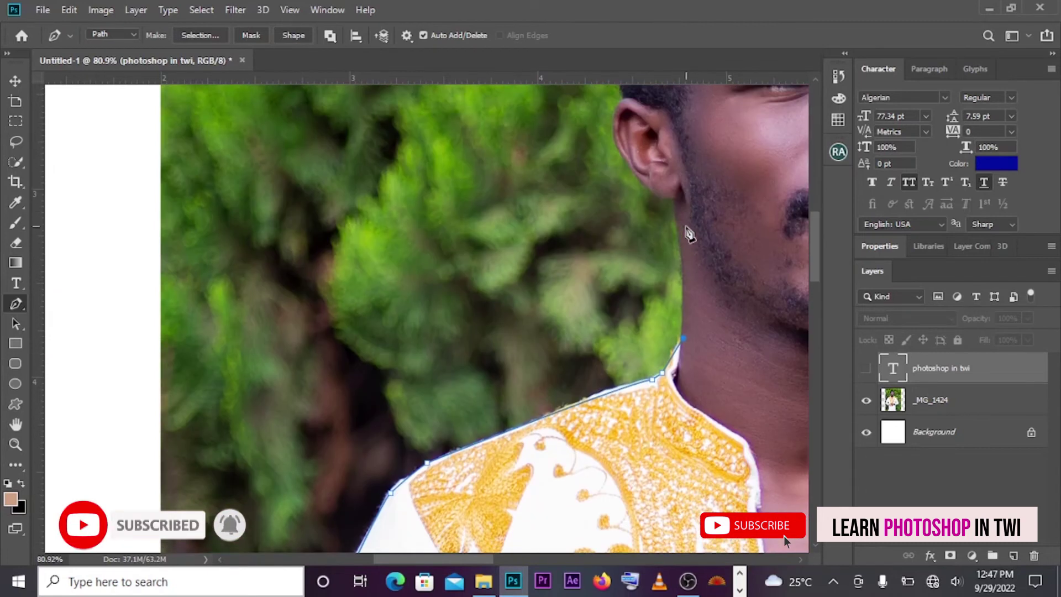
left_click(683, 264)
scroll(613, 213, "up", 3)
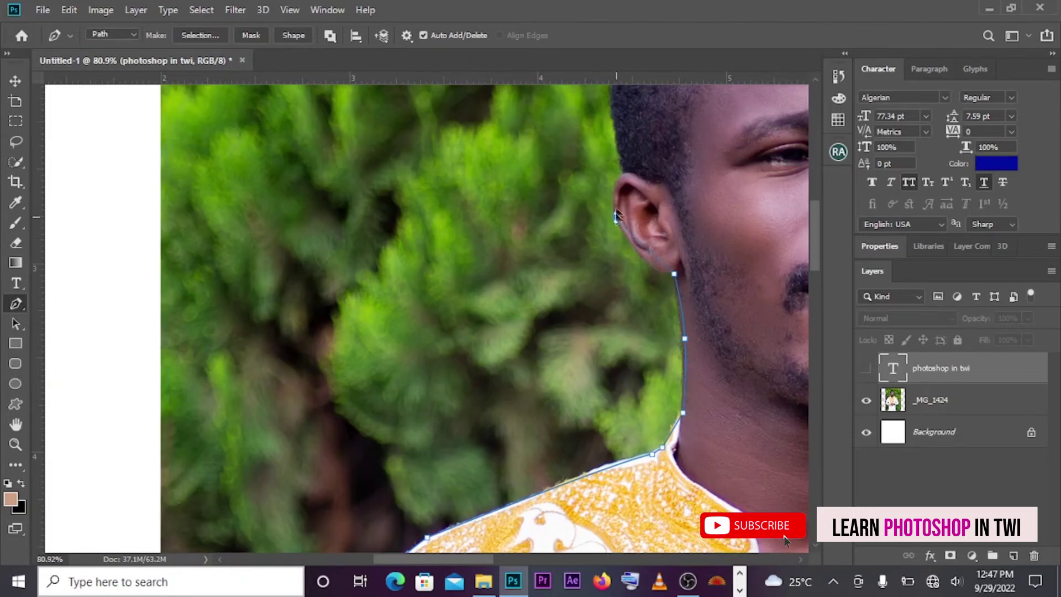
Step: Trace around the man's ear and up the hair behind it with curved segments
scroll(619, 224, "up", 3)
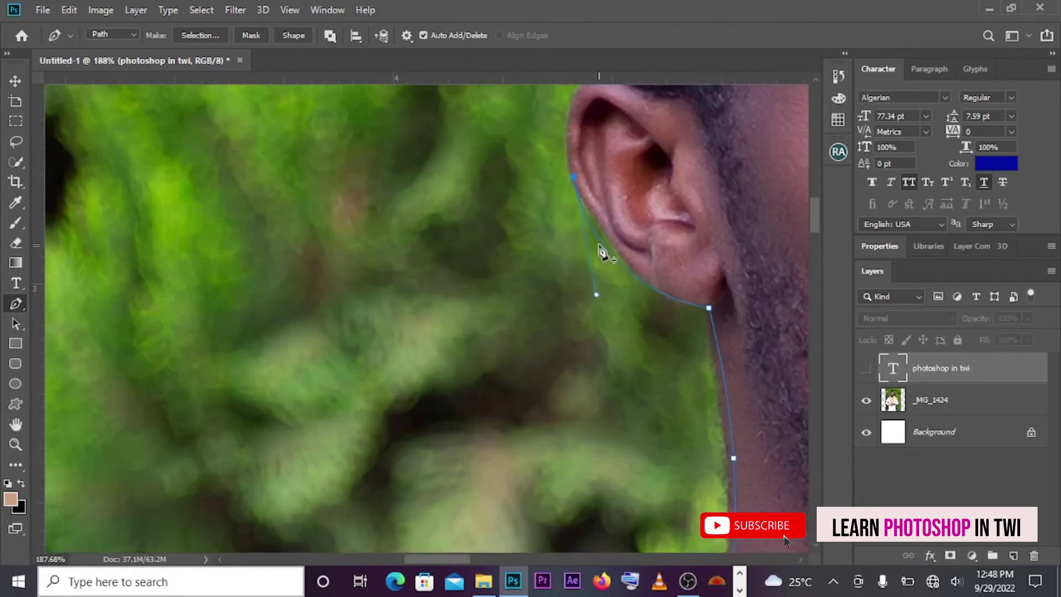
scroll(601, 243, "up", 4)
left_click_drag(595, 186, 622, 171)
scroll(622, 173, "down", 3)
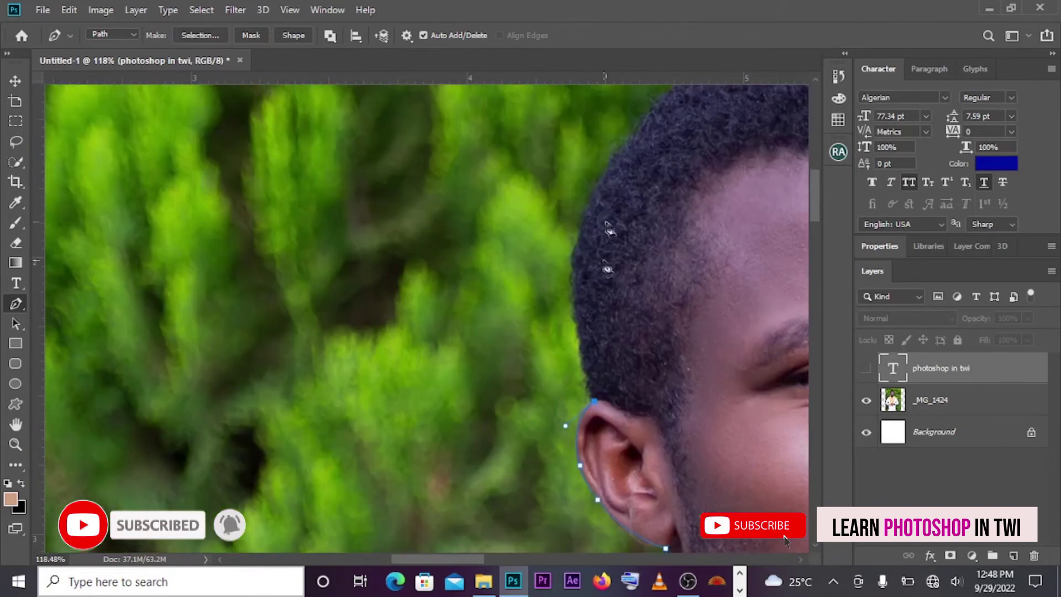
left_click_drag(621, 173, 633, 142)
Step: Trace the hair outline over the top of the head and down to the opposite temple with curved segments
scroll(597, 210, "right", 9)
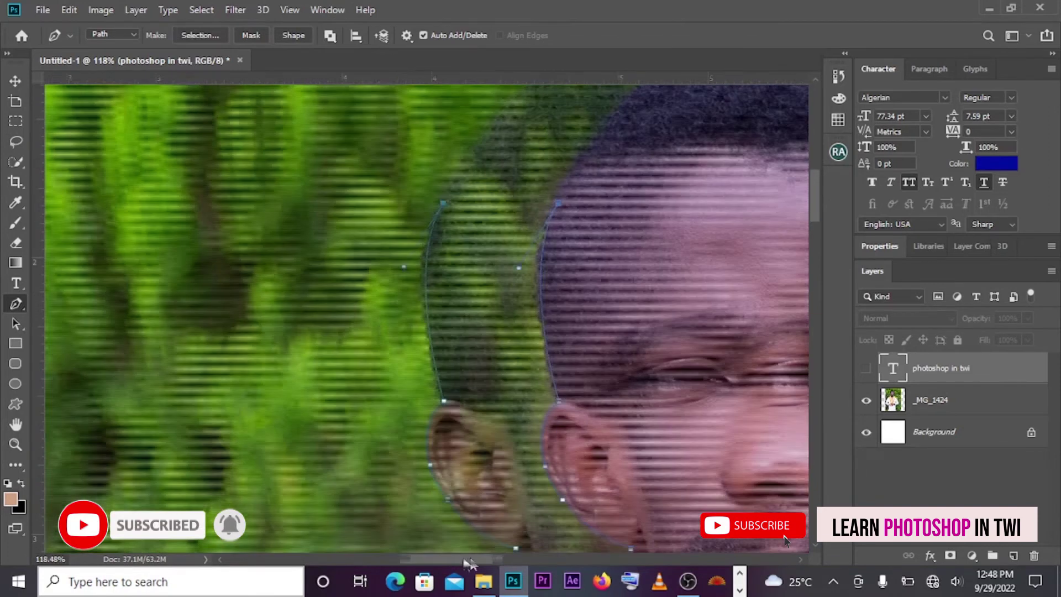
scroll(596, 210, "up", 4)
left_click_drag(500, 131, 601, 104)
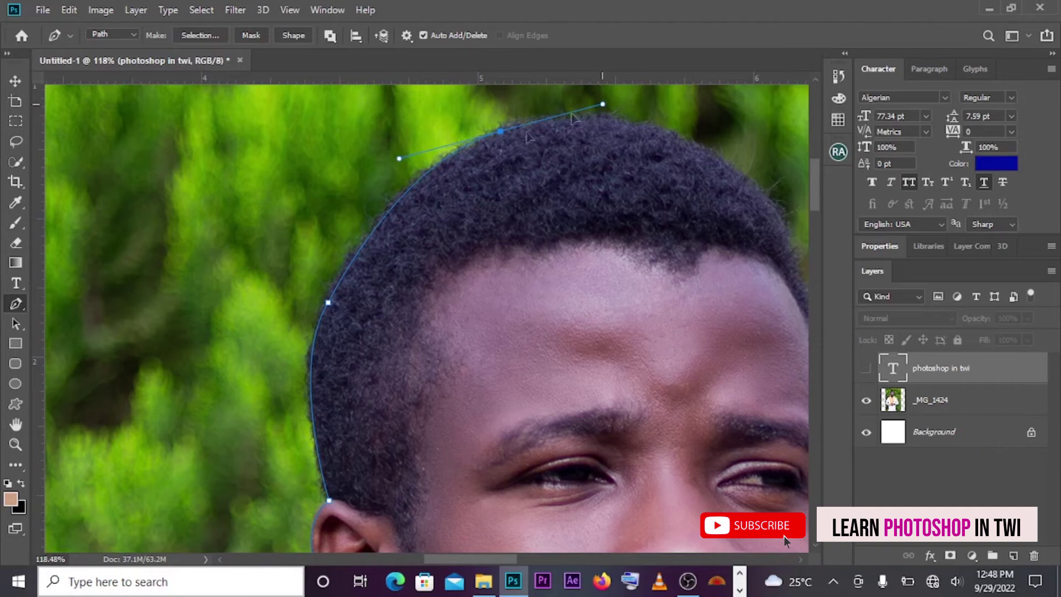
scroll(751, 188, "right", 10)
left_click_drag(413, 181, 507, 279)
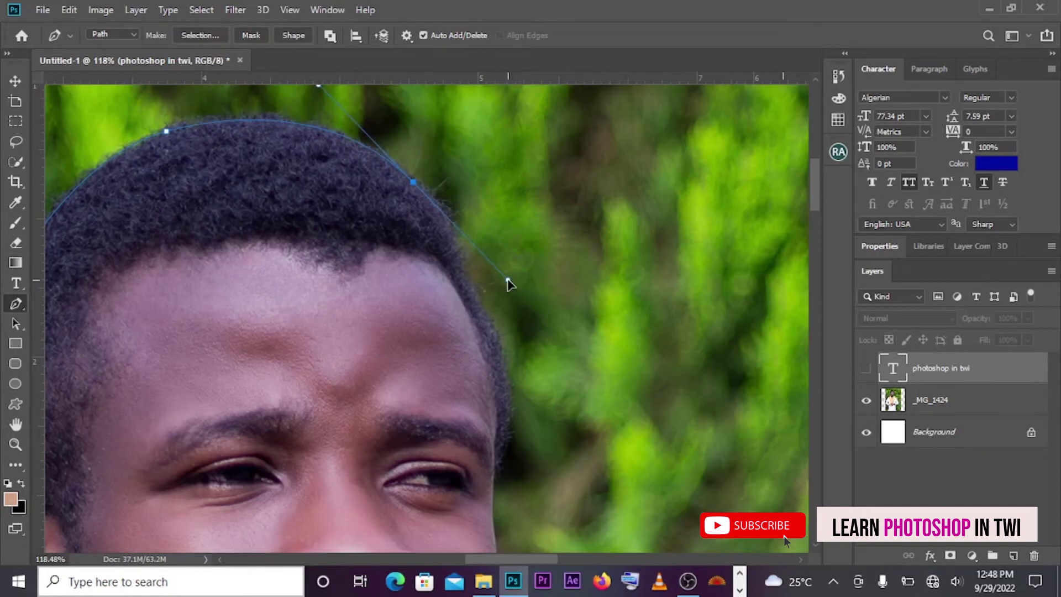
scroll(504, 277, "down", 3)
left_click_drag(463, 186, 468, 234)
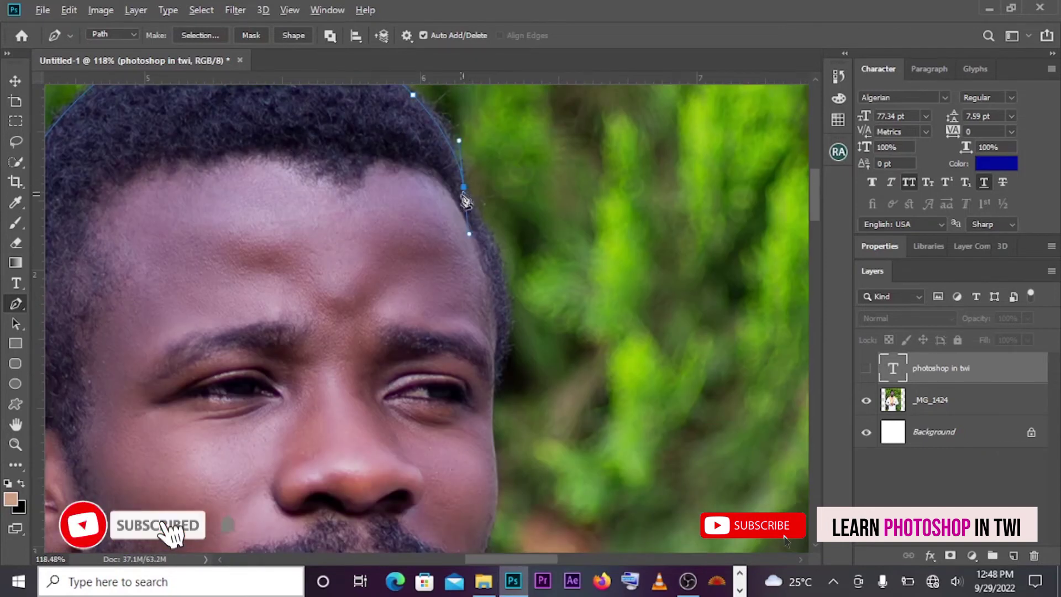
left_click_drag(508, 330, 508, 391)
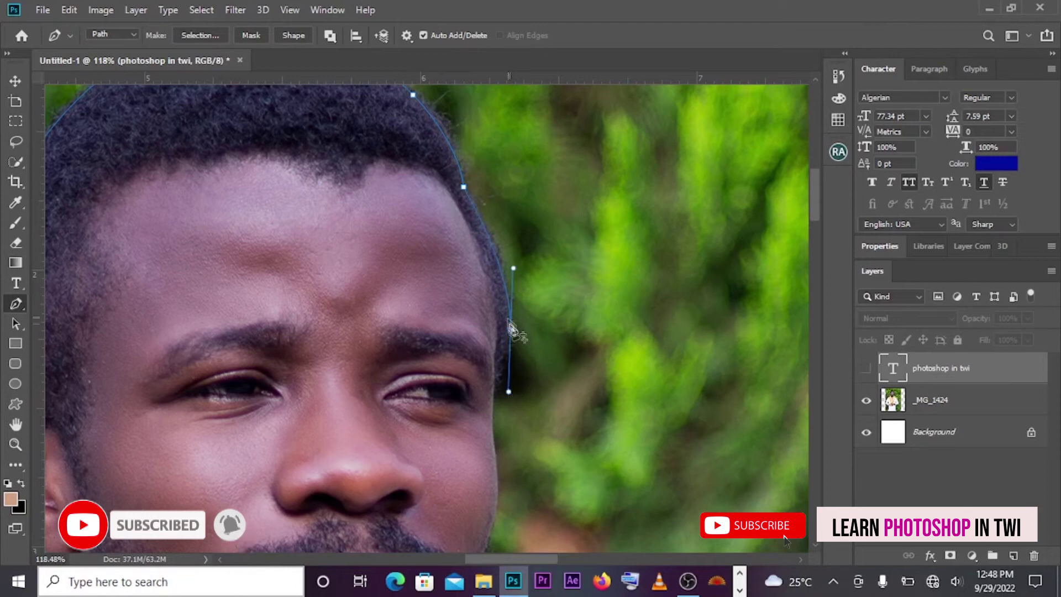
Step: Continue the path down the cheek and along the bearded jaw to the top of the neck
scroll(511, 330, "down", 3)
left_click_drag(493, 292, 489, 307)
left_click(486, 235)
left_click(494, 258)
scroll(495, 271, "down", 3)
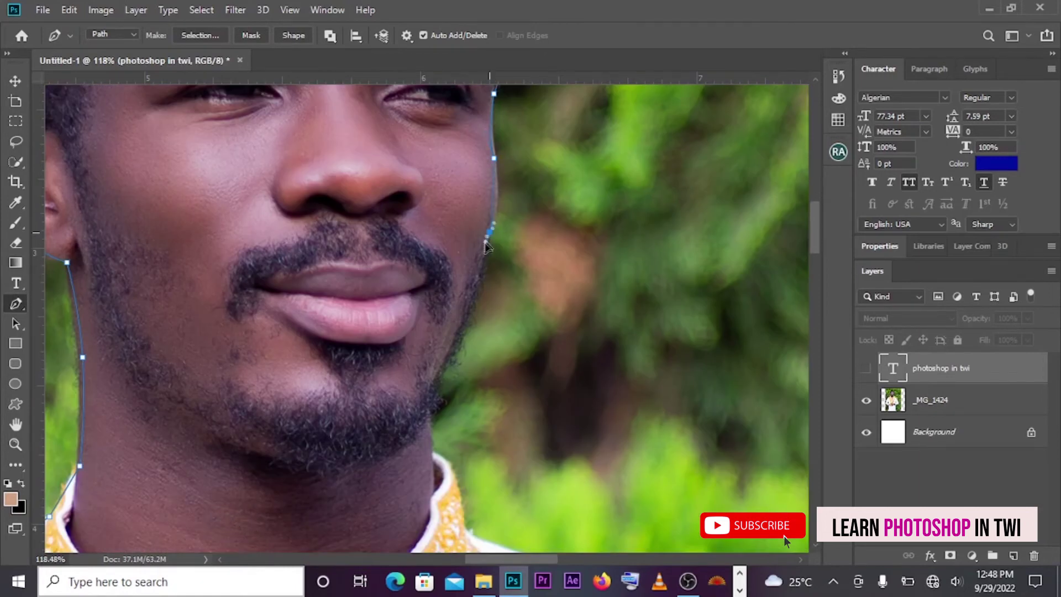
scroll(479, 311, "down", 2)
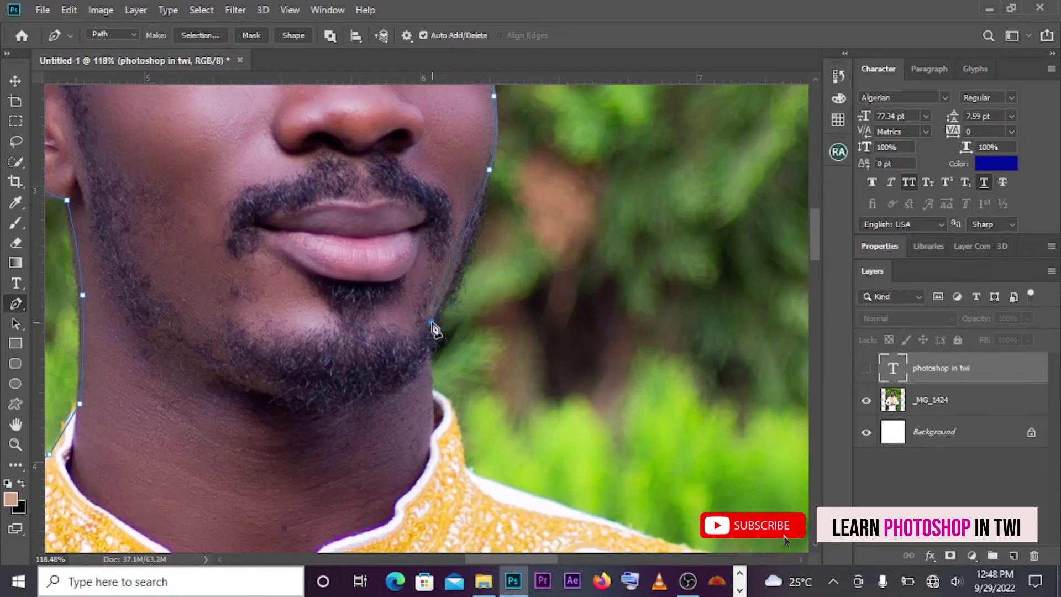
left_click(430, 351)
Step: Extend the path down the side of the neck and around the top of the shirt collar
scroll(430, 353, "down", 2)
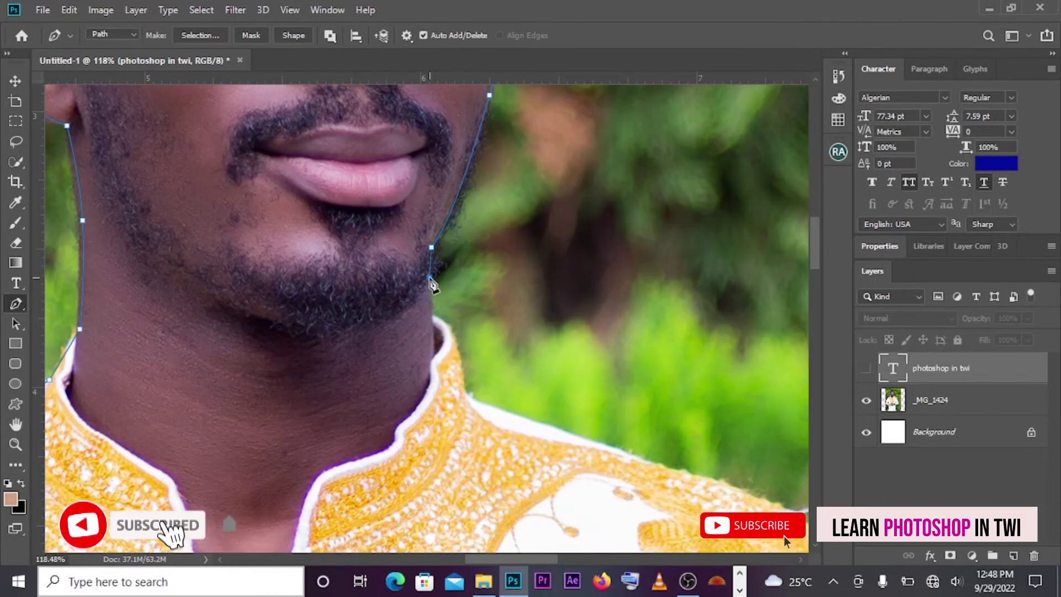
scroll(432, 284, "down", 1)
left_click(432, 290)
scroll(432, 290, "down", 2)
left_click_drag(462, 298, 463, 279)
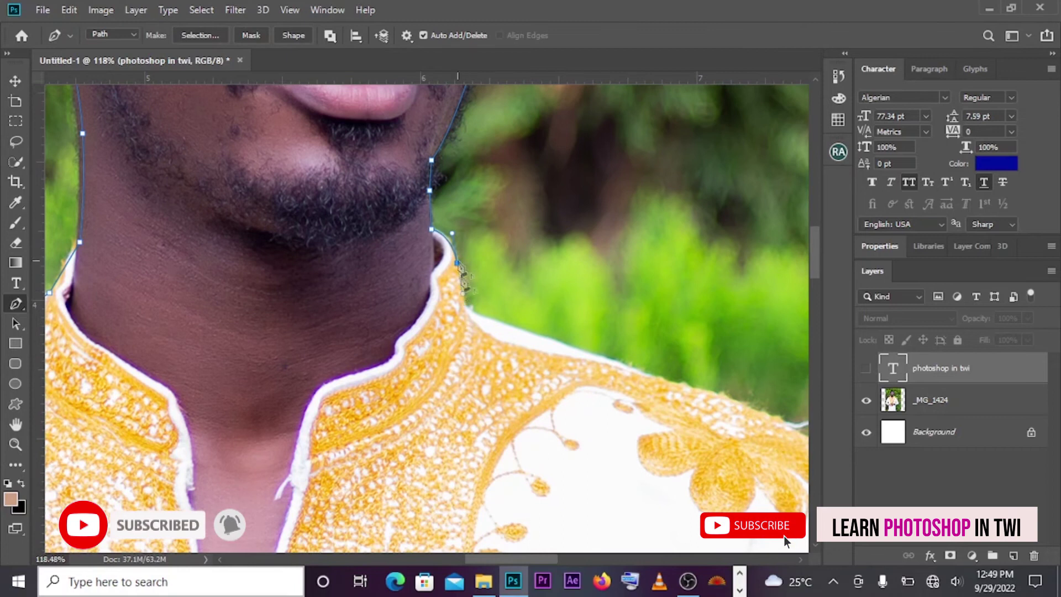
Step: Trace from the base of the collar along the embroidered shoulder to the start of the upper arm
scroll(491, 365, "right", 5)
left_click_drag(518, 395, 530, 398)
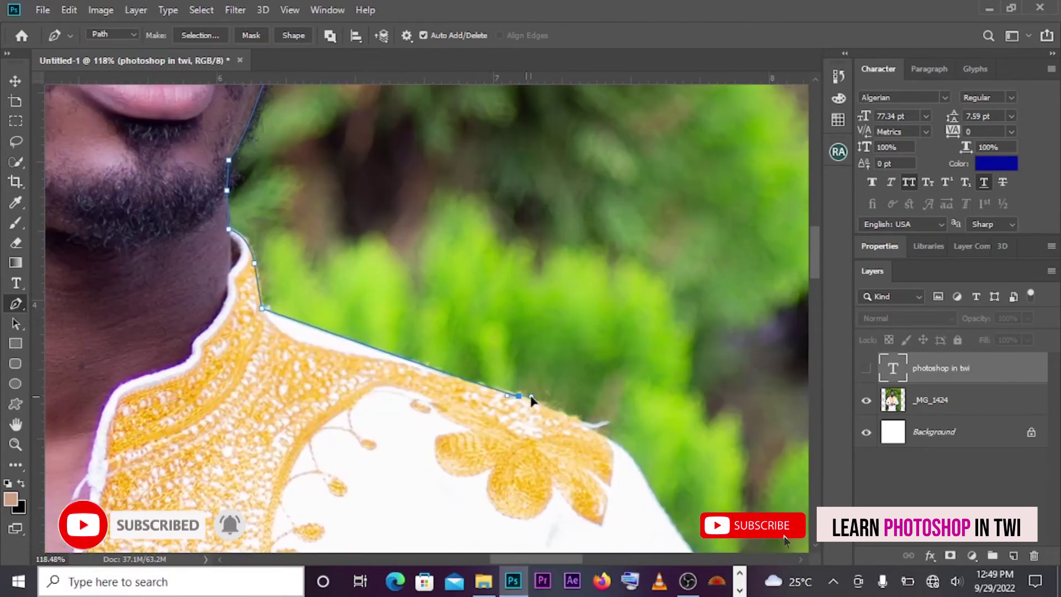
scroll(522, 404, "down", 2)
left_click_drag(635, 400, 661, 437)
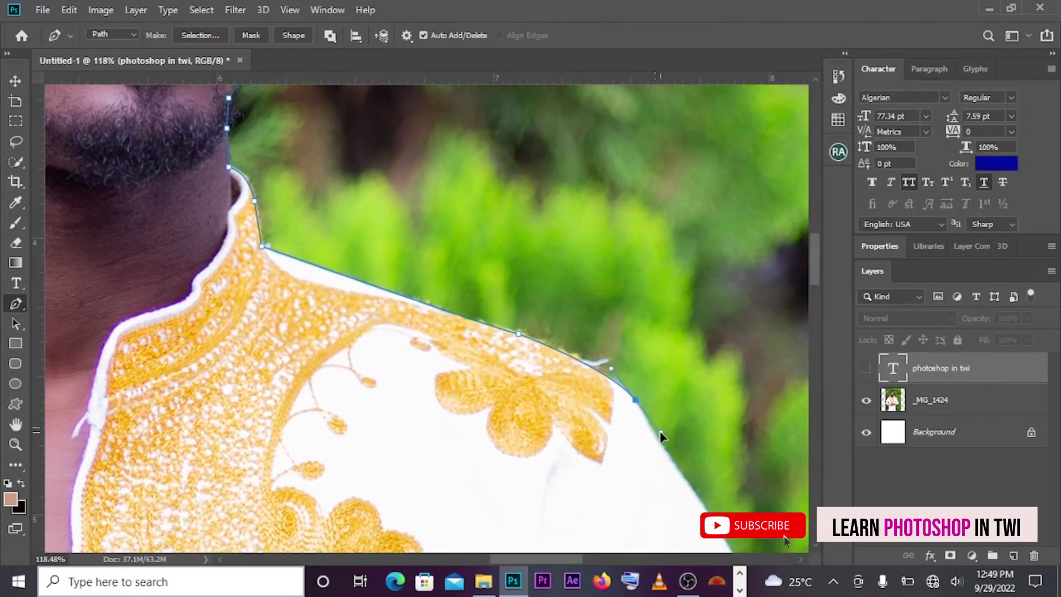
Step: Trace the outer edge of the upper-arm sleeve on the arm wearing the watch
scroll(513, 397, "down", 6)
scroll(502, 389, "right", 6)
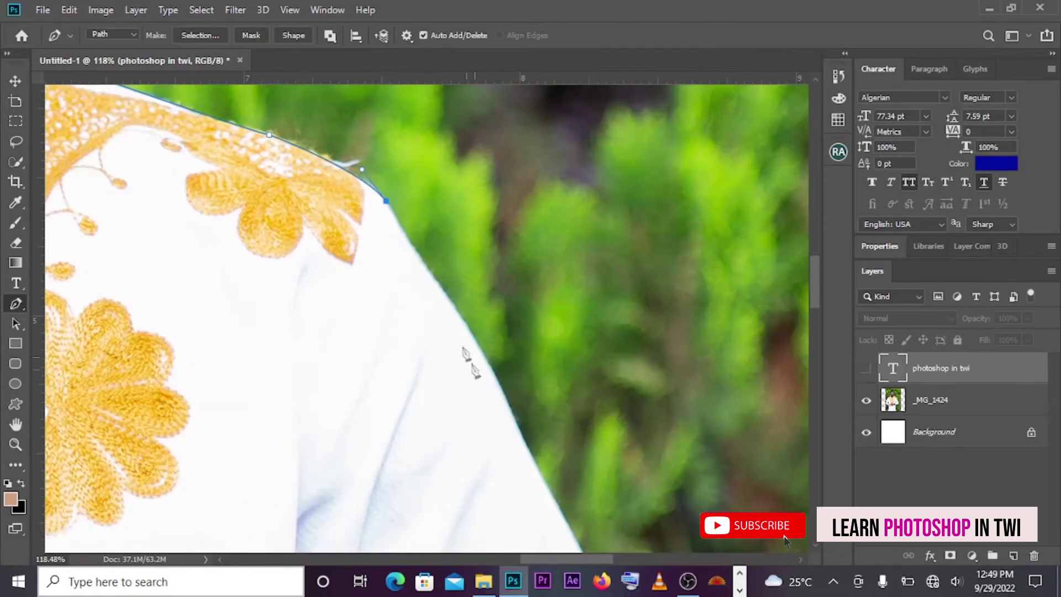
left_click(452, 304)
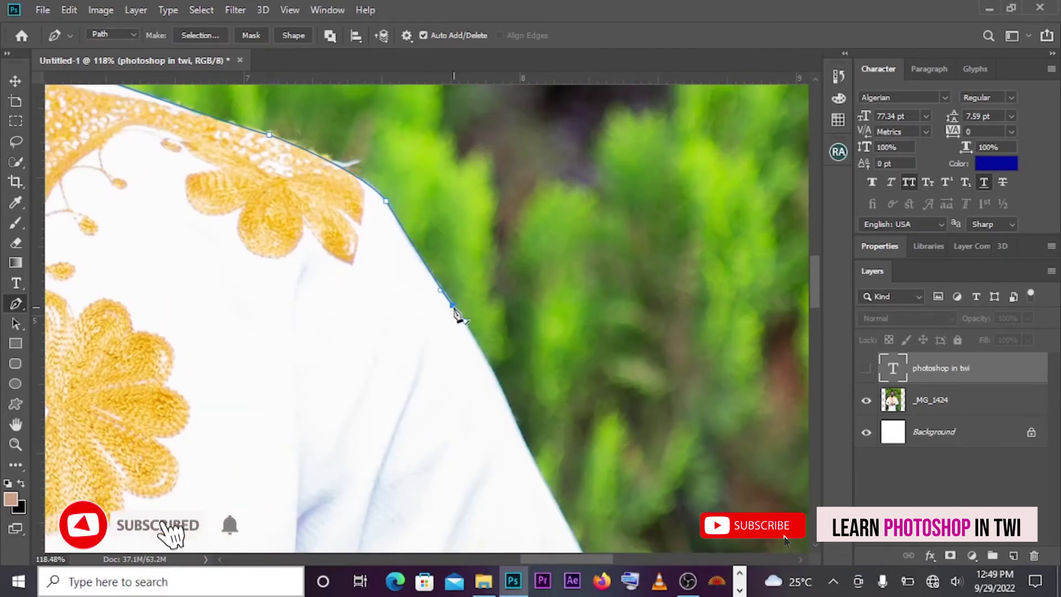
scroll(497, 342, "down", 3)
left_click(524, 345)
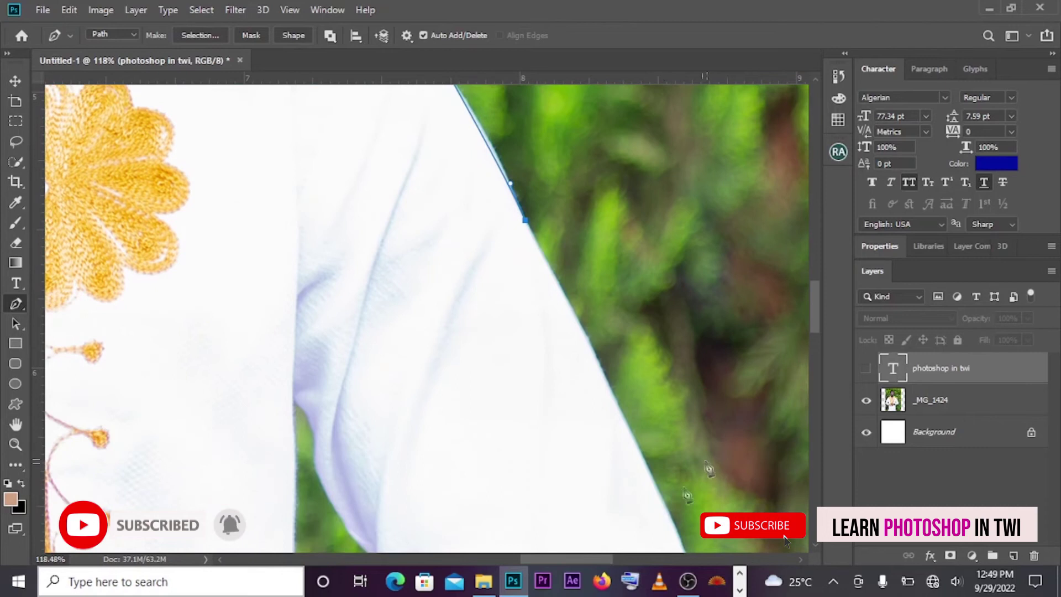
scroll(665, 511, "down", 4)
left_click(663, 503)
Step: Carry the path down the lower part of the sleeve and around the elbow of the watch arm
scroll(665, 511, "down", 7)
left_click(702, 382)
left_click(733, 432)
scroll(774, 427, "down", 3)
left_click(740, 429)
scroll(757, 445, "down", 3)
left_click_drag(729, 416, 737, 424)
scroll(738, 426, "down", 3)
Step: Trace the underside of the forearm sleeve to the cuff and close the path around the man
left_click_drag(636, 398, 711, 383)
left_click(392, 480)
left_click(451, 452)
left_click(523, 428)
left_click(555, 426)
left_click(281, 530)
scroll(345, 492, "down", 2)
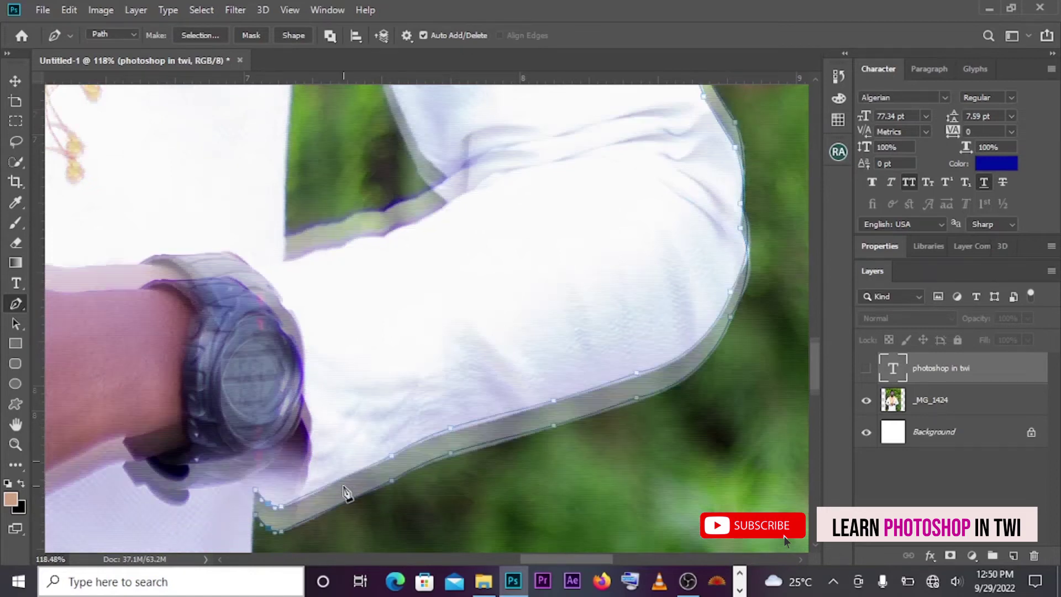
Step: Convert the closed path around the man into a new anti-aliased selection with a 0-pixel feather radius
scroll(345, 492, "down", 10)
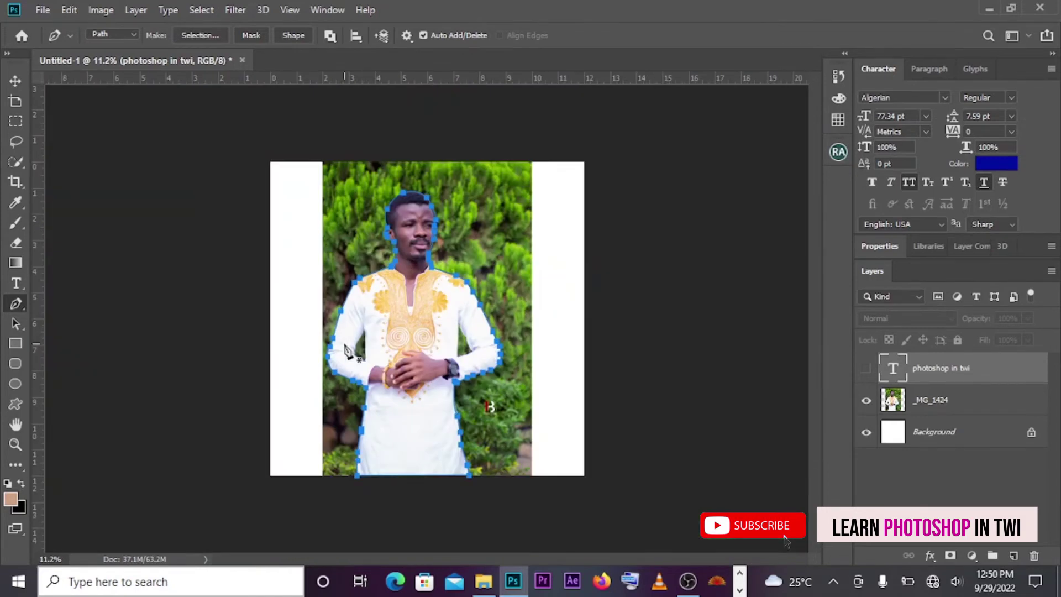
scroll(428, 347, "up", 1)
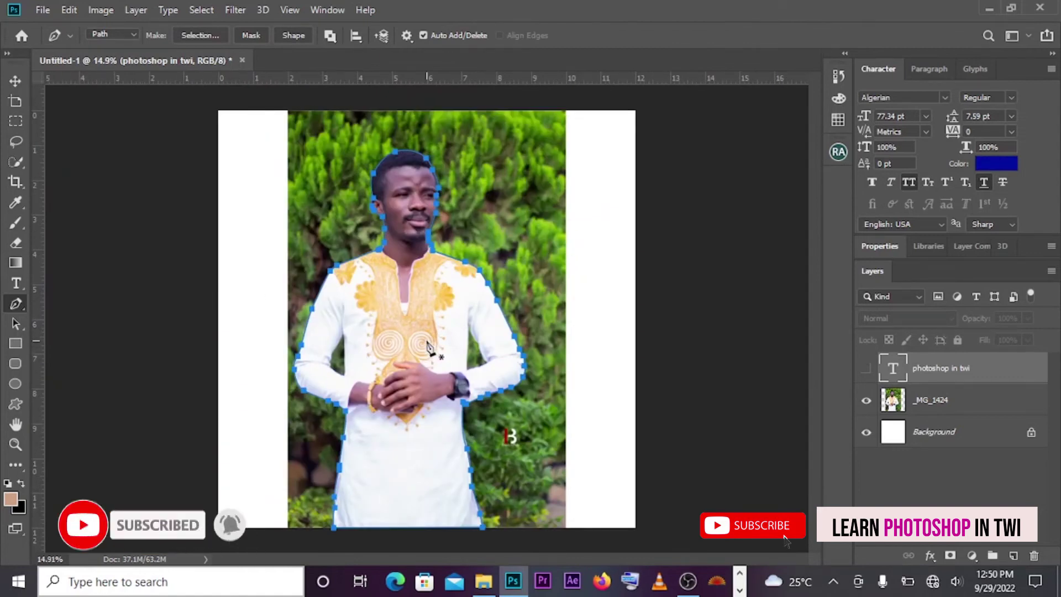
right_click(416, 314)
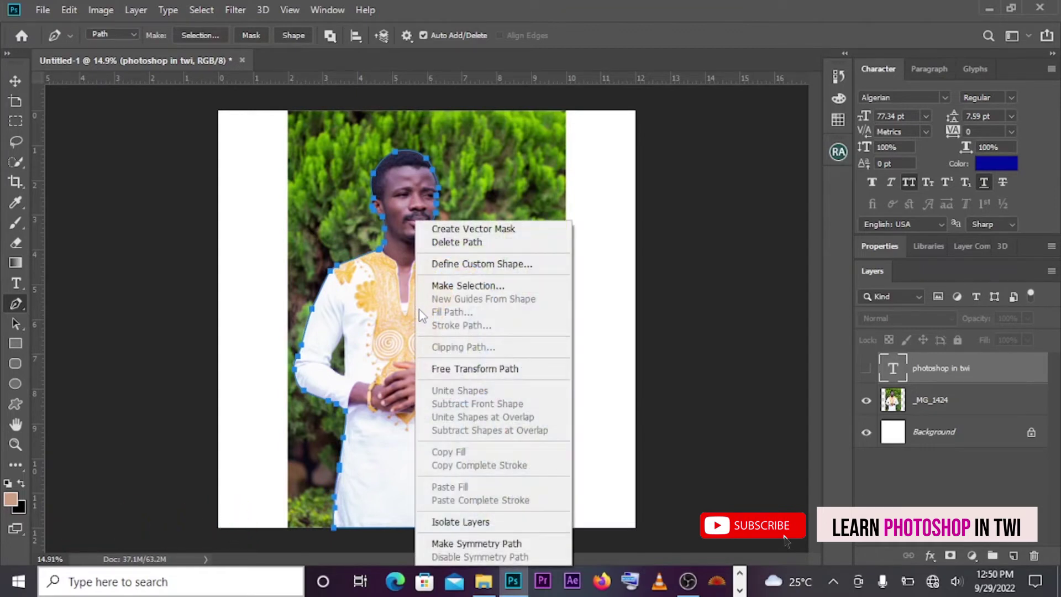
left_click(456, 285)
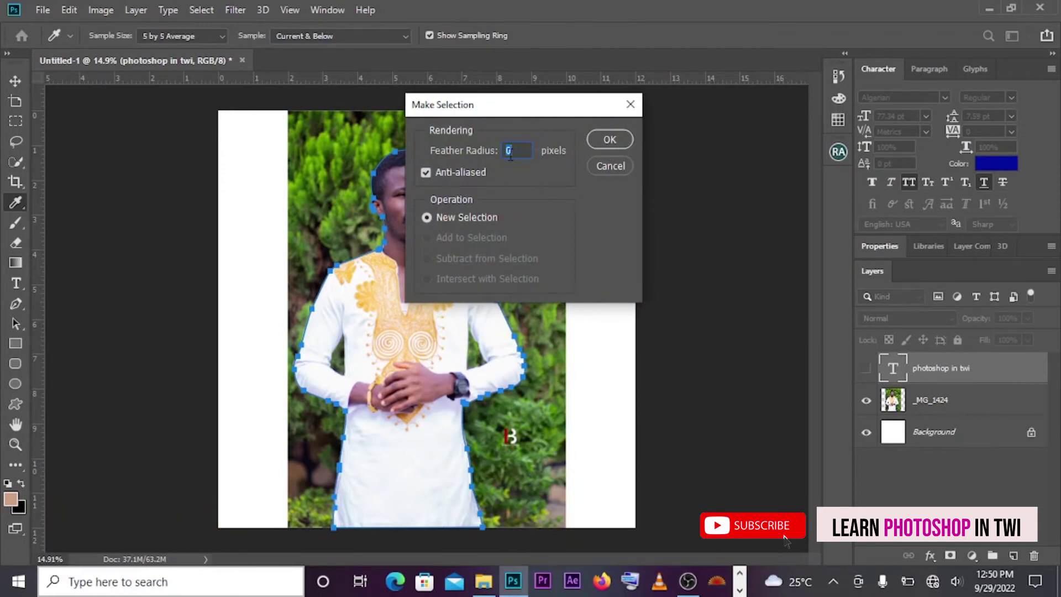
left_click(606, 139)
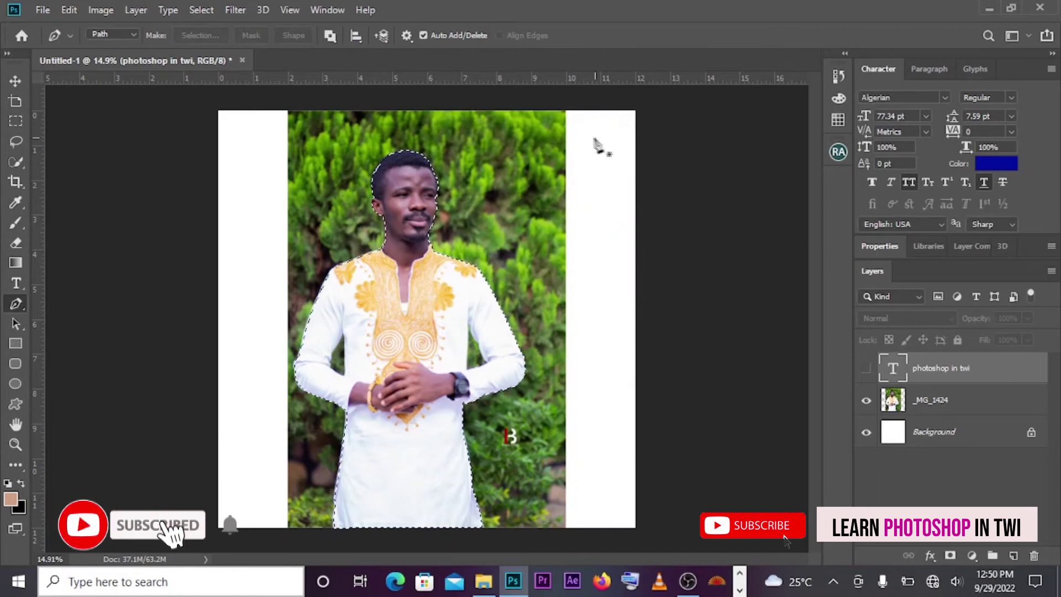
Step: Replace the _MG_1424 photo layer with a layer holding only the man by cutting and pasting the selected figure
left_click(934, 405)
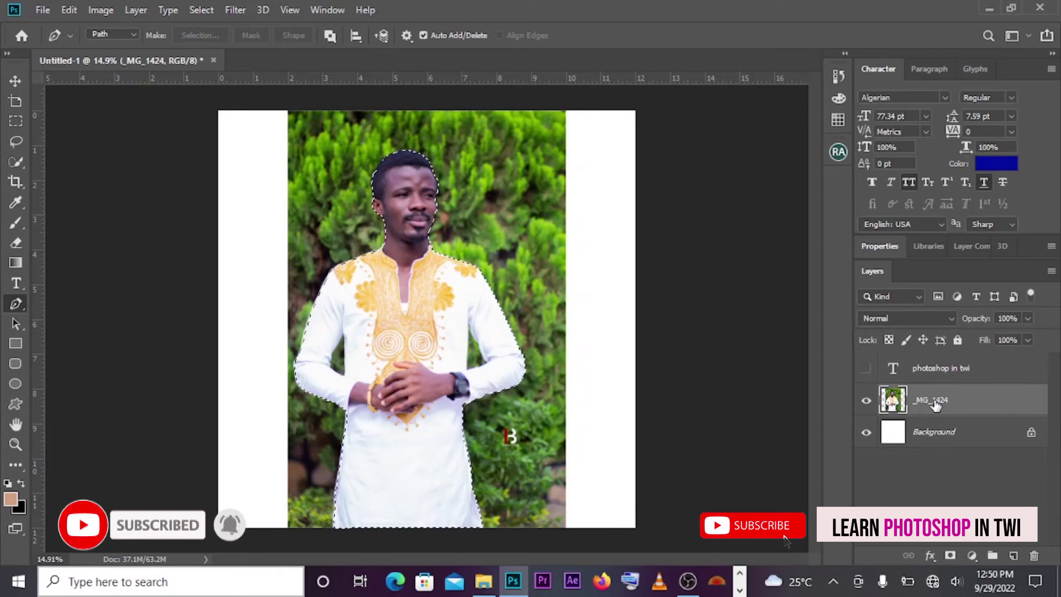
key("Delete")
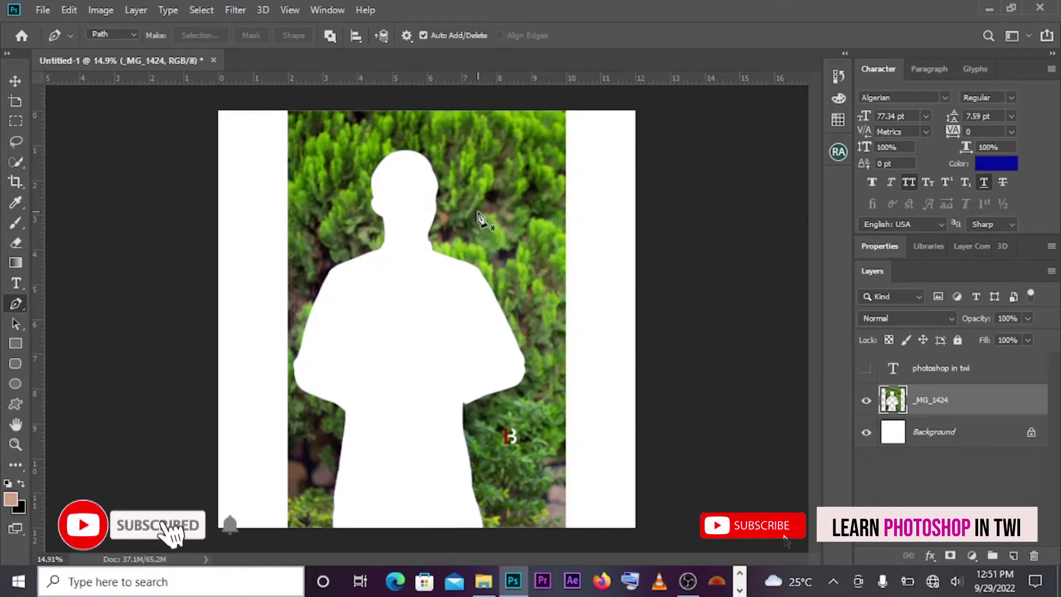
key("Delete")
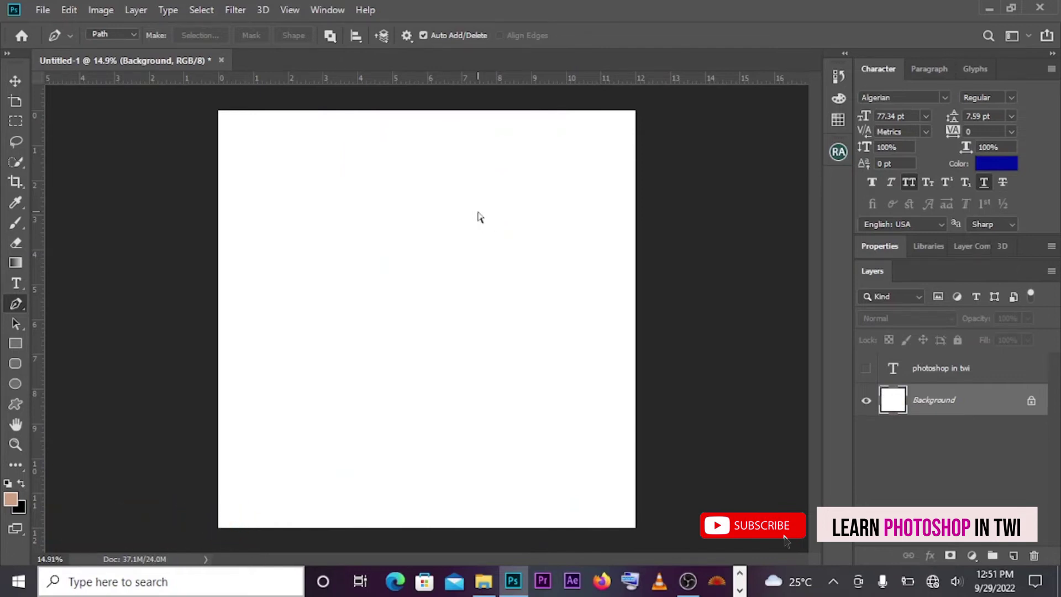
key("ctrl+v")
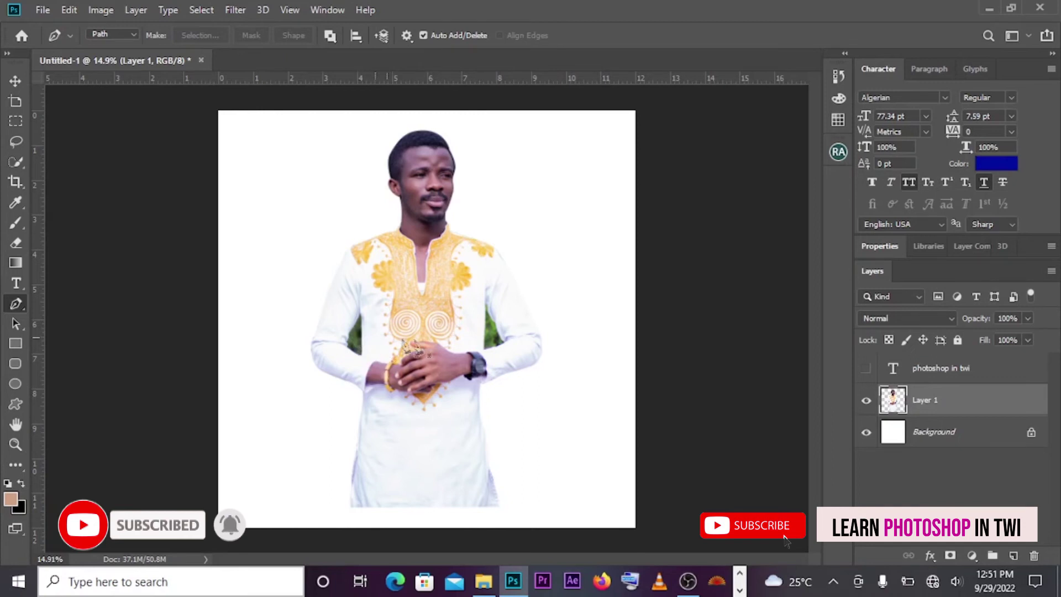
Step: Examine the leftover green background between the bracelet arm and the torso at several zoom levels
scroll(355, 350, "up", 2)
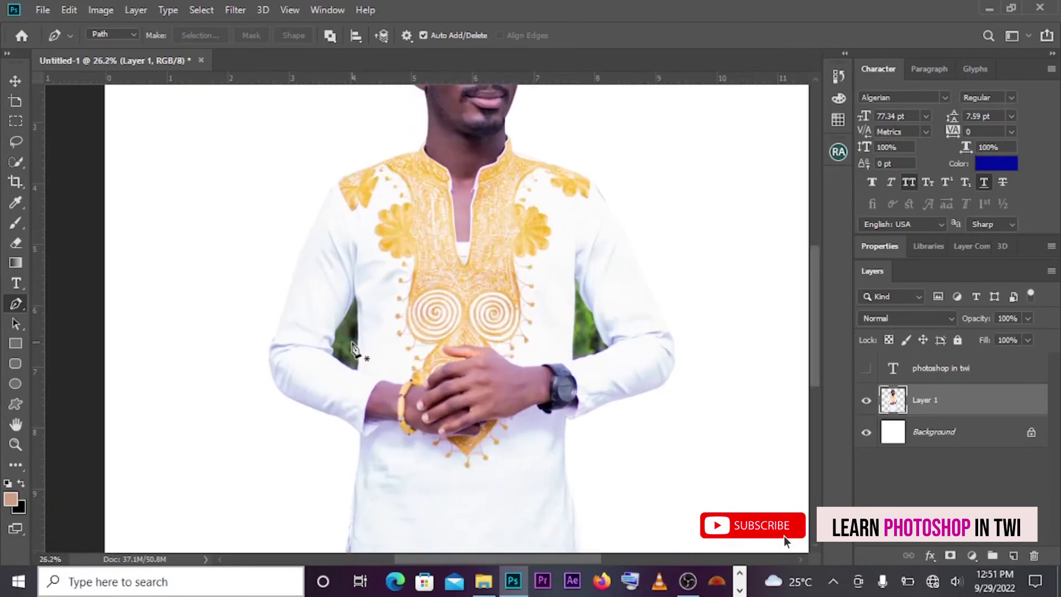
scroll(355, 351, "up", 8)
scroll(355, 350, "down", 2)
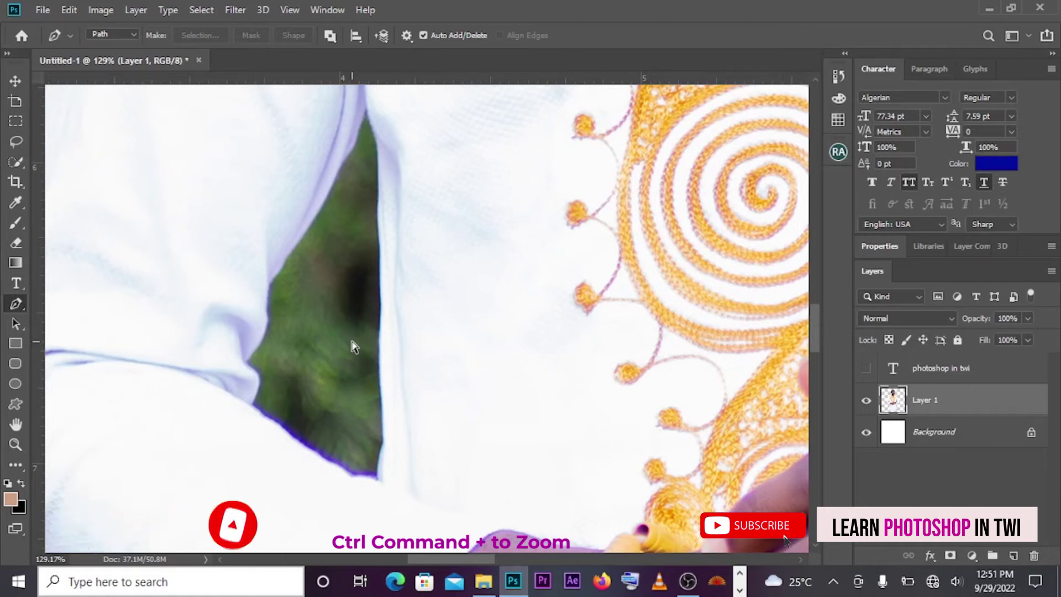
key("ctrl+plus")
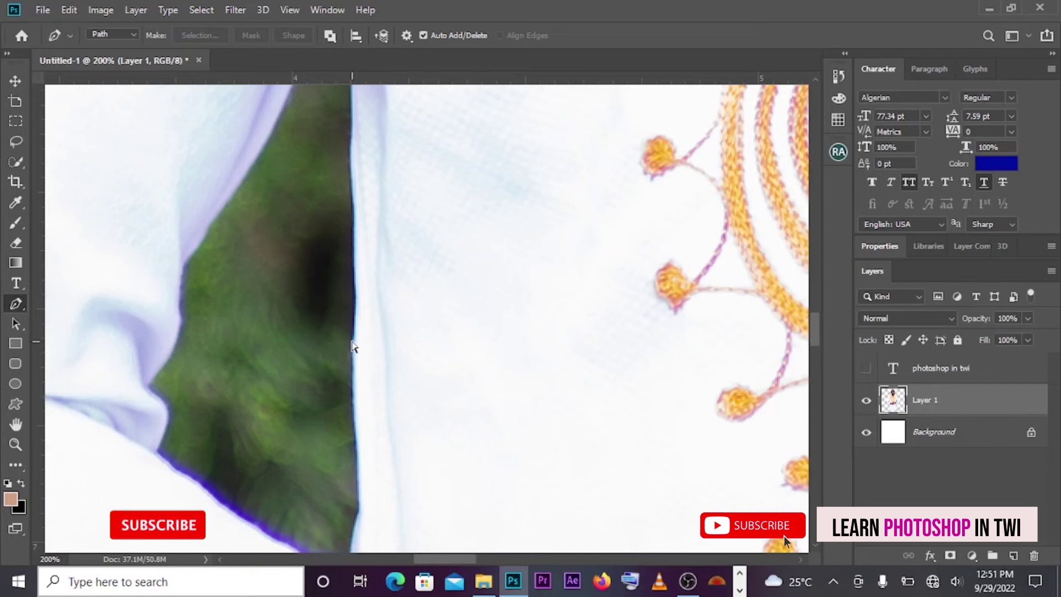
key("ctrl+minus")
key("ctrl+minus")
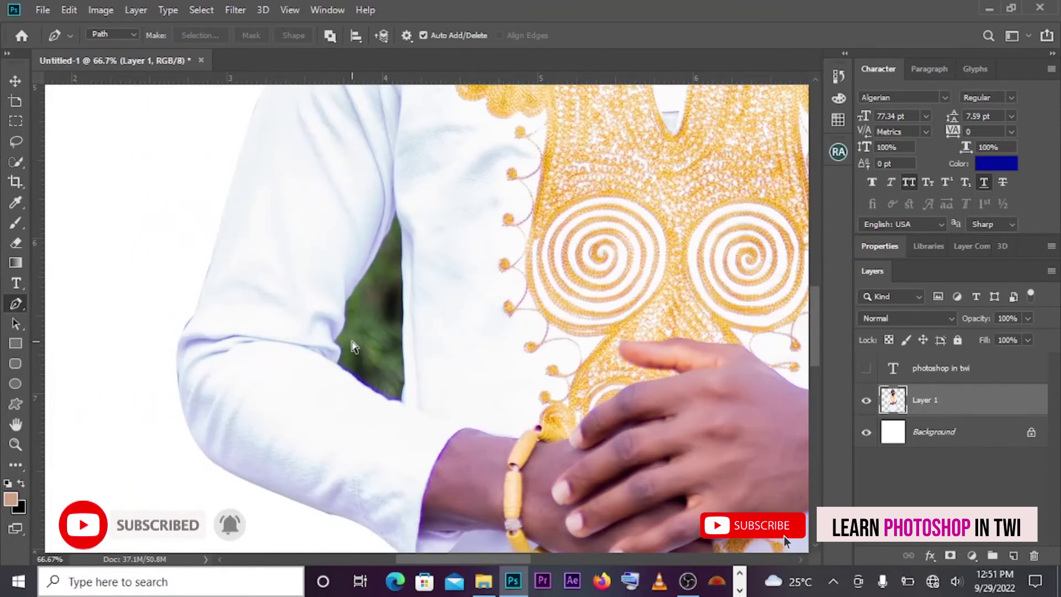
key("ctrl+plus")
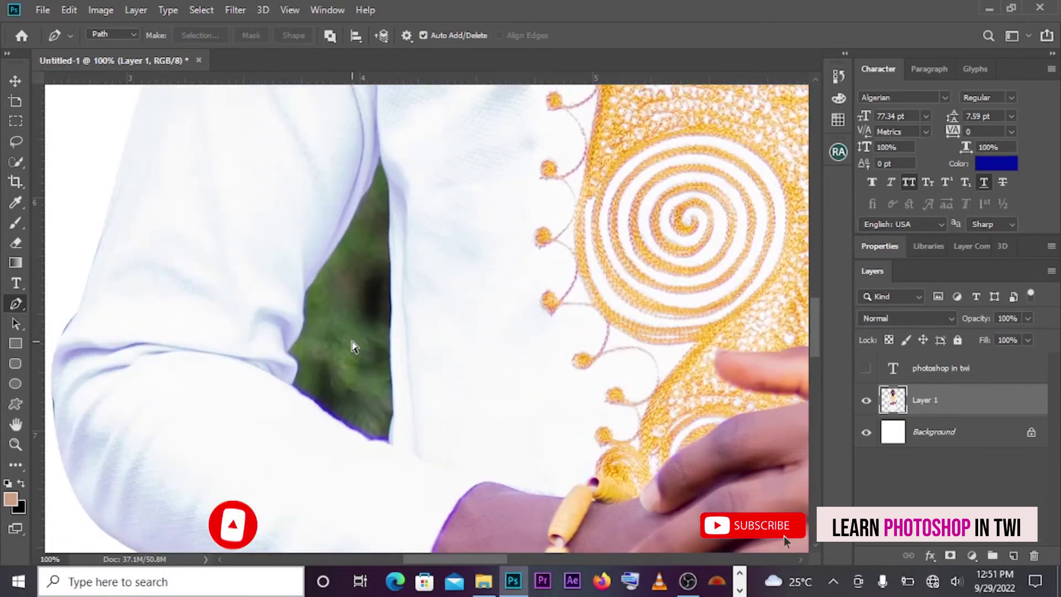
key("ctrl+minus")
key("ctrl+minus")
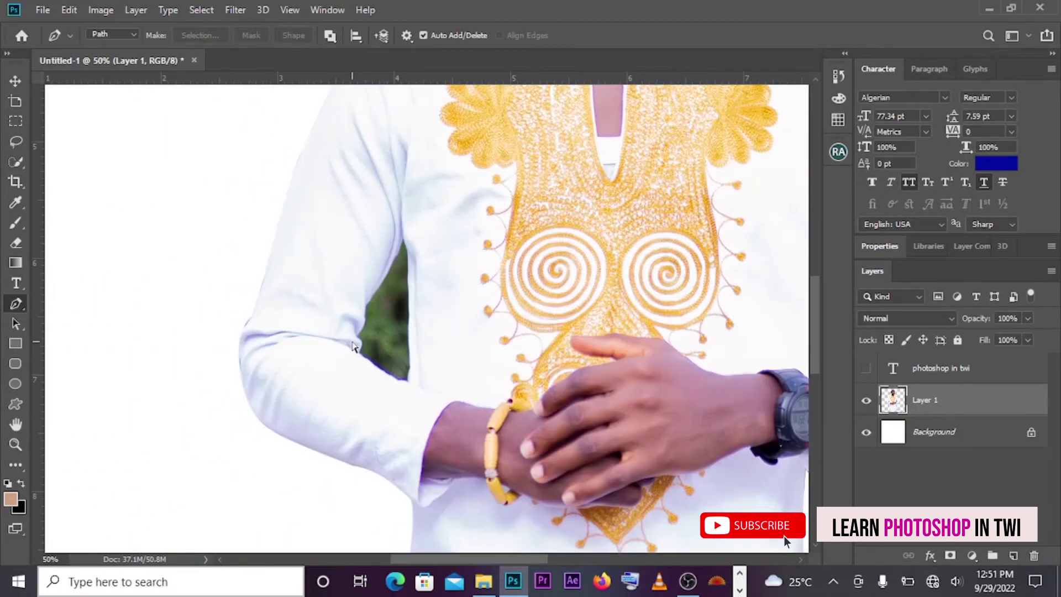
key("ctrl+plus")
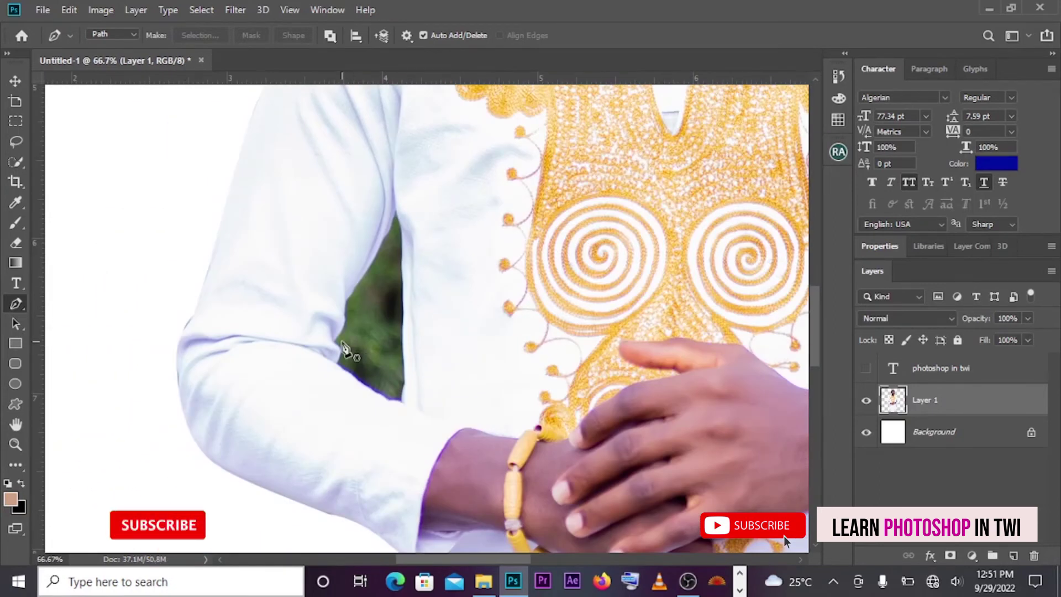
Step: Start a Pen path at the bottom of the green gap beside the bracelet arm and trace up the torso edge
scroll(381, 332, "up", 3)
scroll(384, 329, "up", 1)
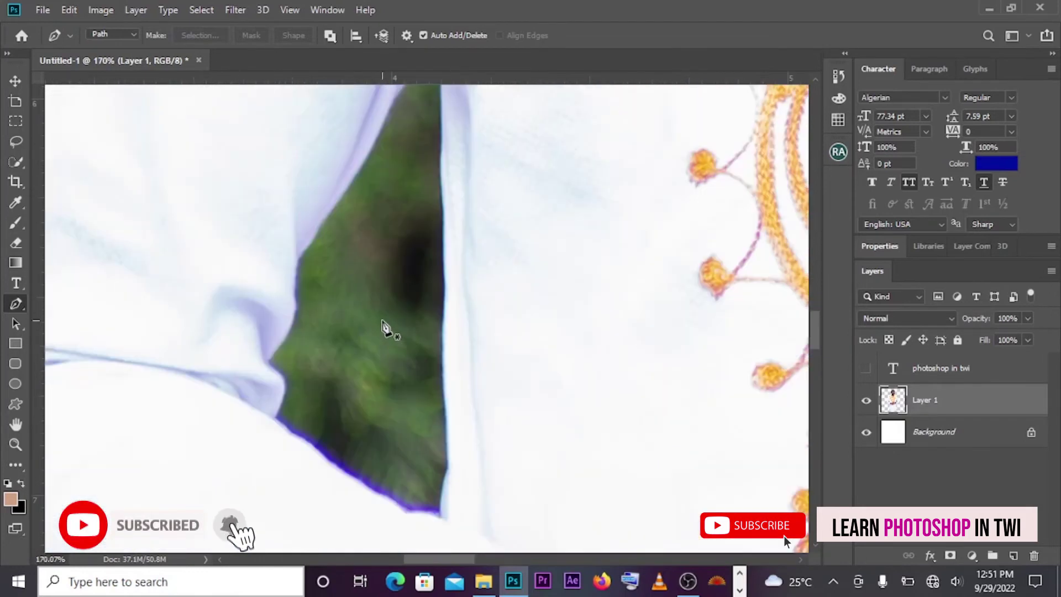
scroll(388, 329, "up", 1)
scroll(55, 459, "down", 1)
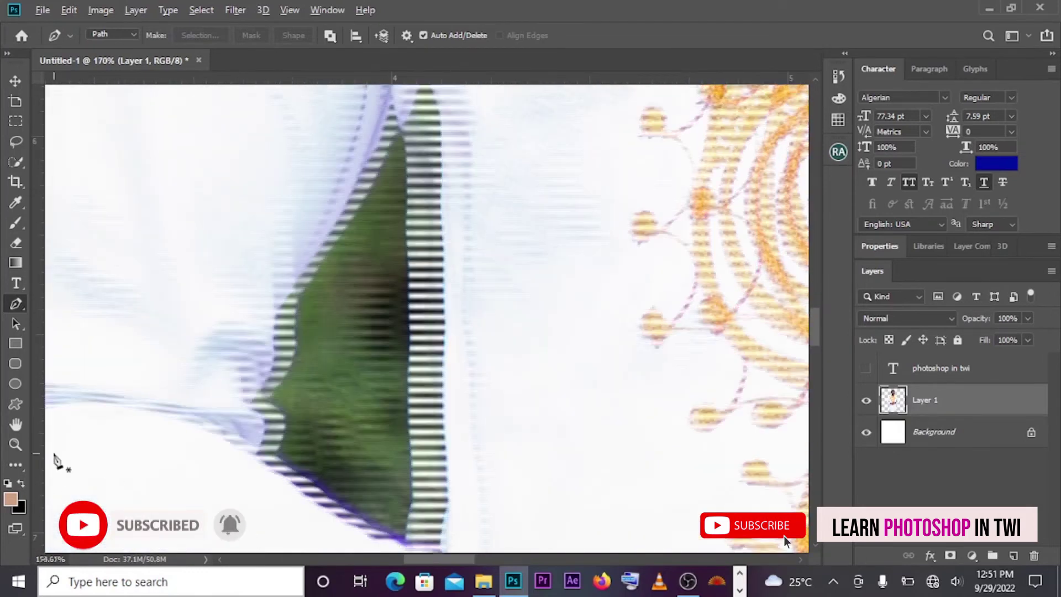
left_click(406, 544)
left_click(414, 500)
left_click(408, 149)
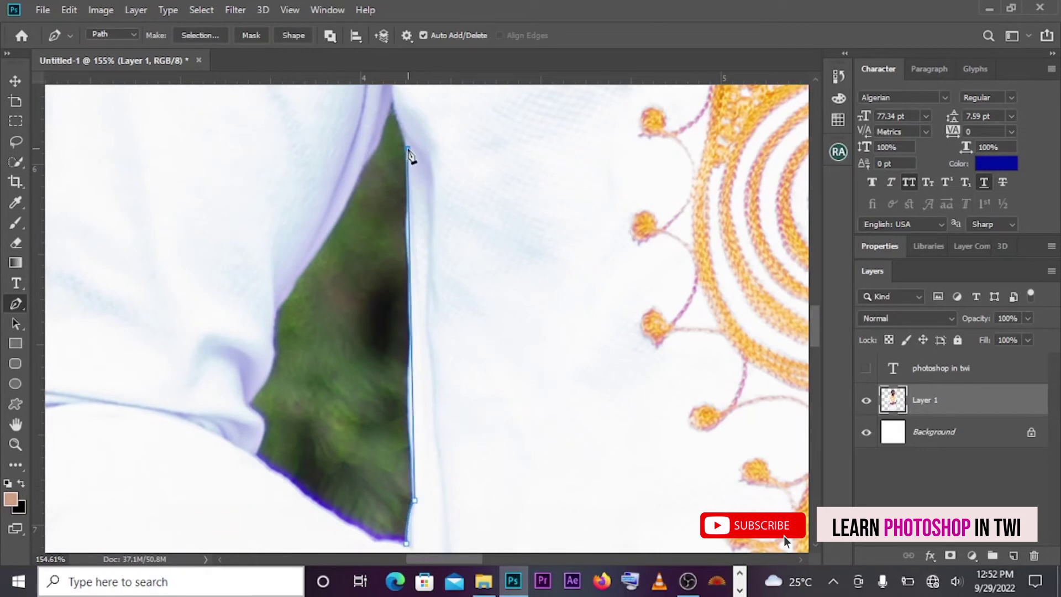
Step: Trace the Pen path down the sleeve edge and along the forearm, closing it around the green gap beside the bracelet arm
left_click(364, 160)
left_click(276, 310)
left_click_drag(249, 397, 228, 403)
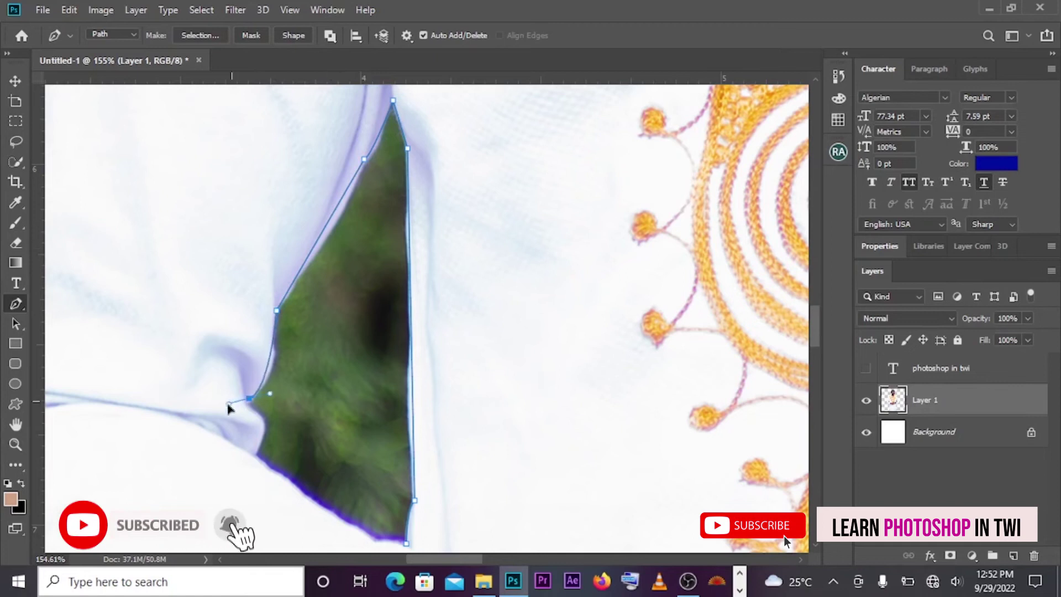
left_click(249, 398)
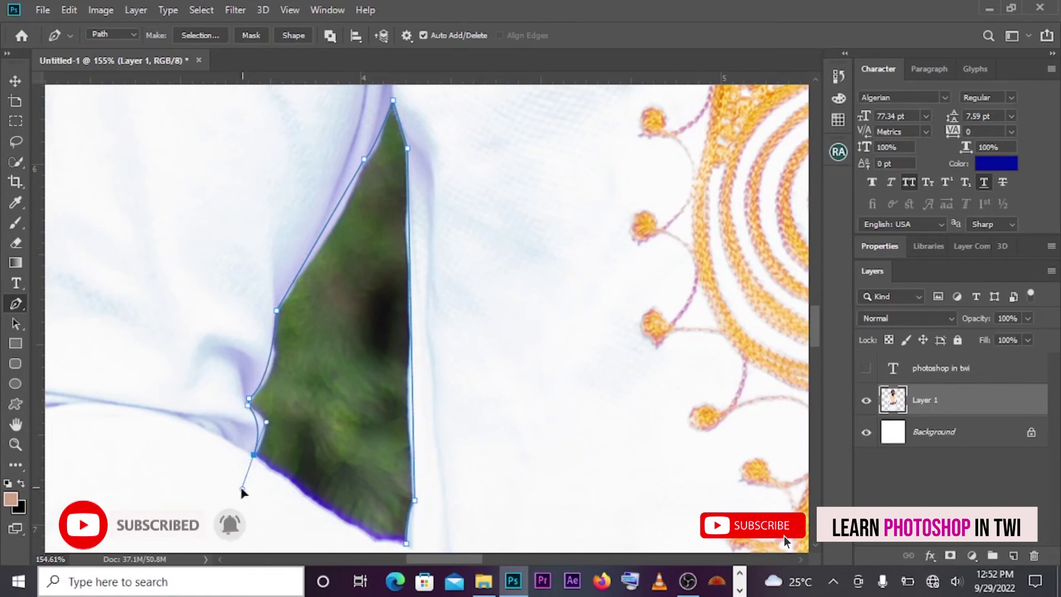
scroll(358, 438, "down", 3)
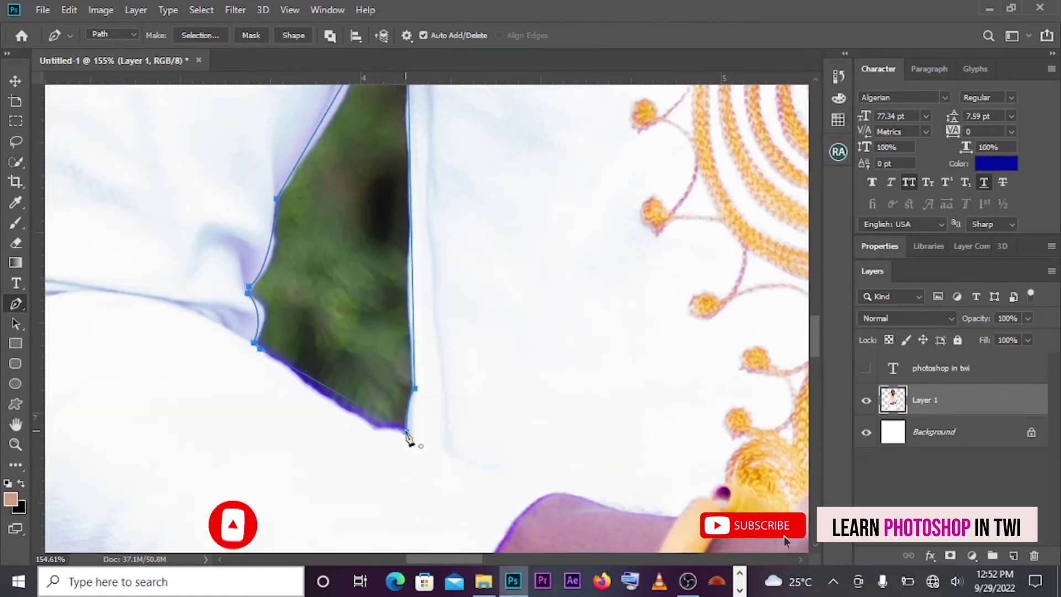
left_click_drag(357, 423, 384, 438)
Step: Convert the path to a new anti-aliased selection with a 0-pixel feather radius, delete the green background inside it, and deselect
scroll(358, 425, "down", 5)
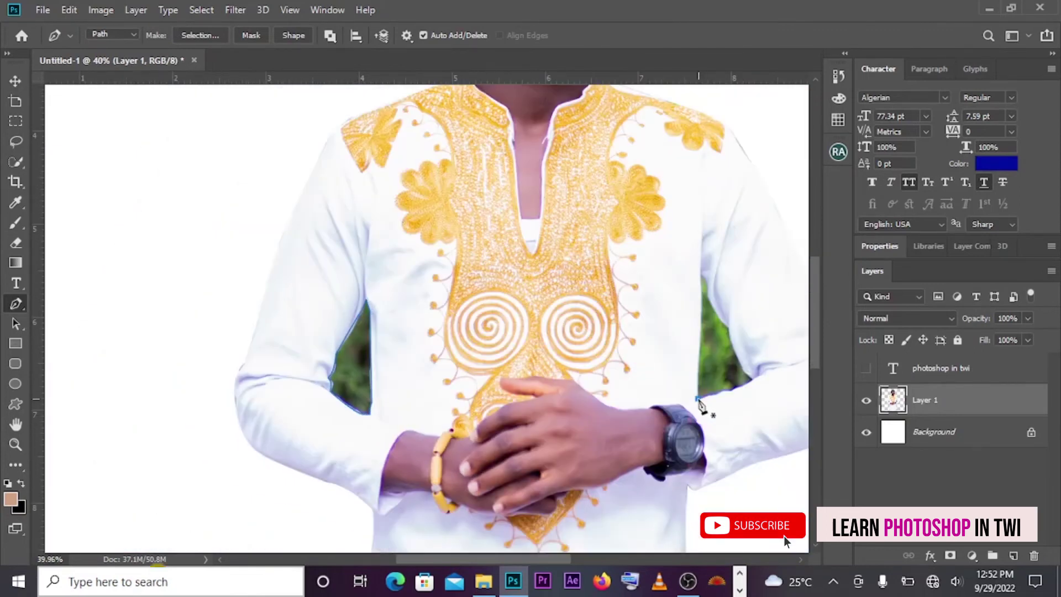
right_click(349, 376)
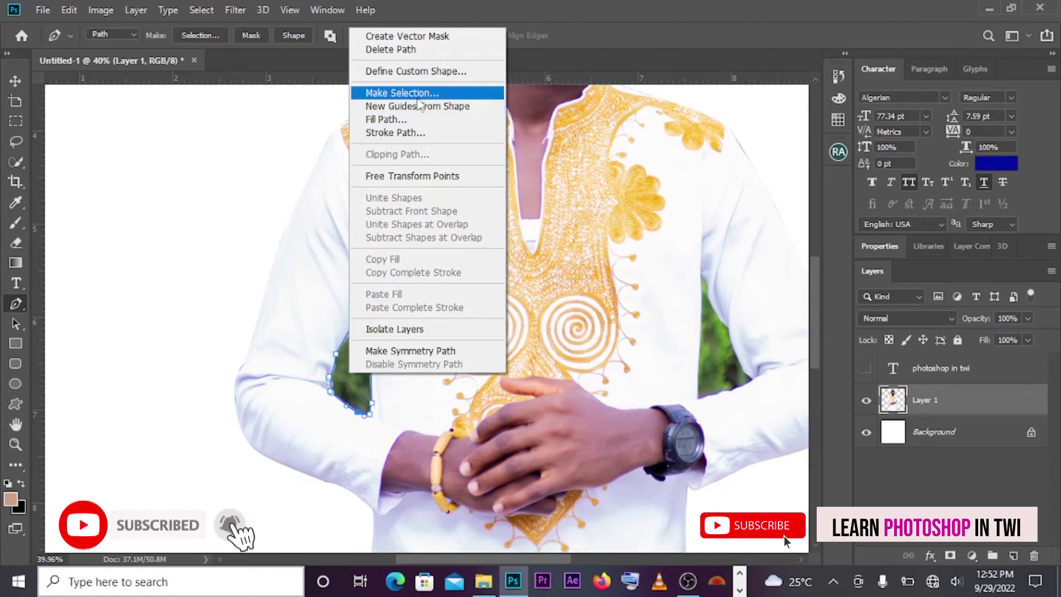
left_click(409, 93)
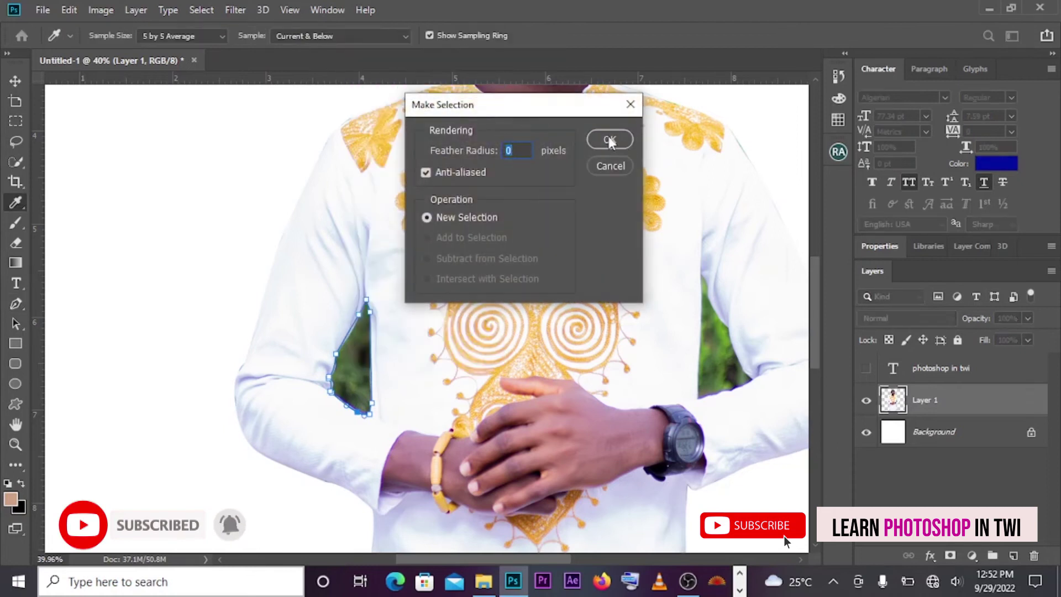
left_click(609, 139)
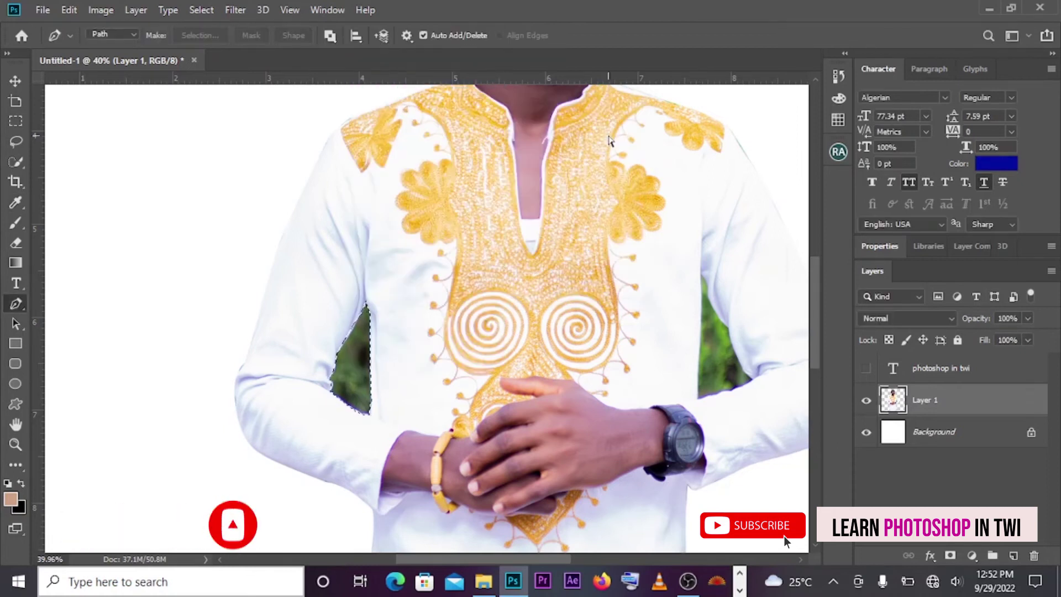
key("Delete")
key("ctrl+d")
Step: Trace a closed Pen path around the green gap between the watch arm and the torso, curving along the sleeve and forearm
left_click(697, 398)
left_click(698, 272)
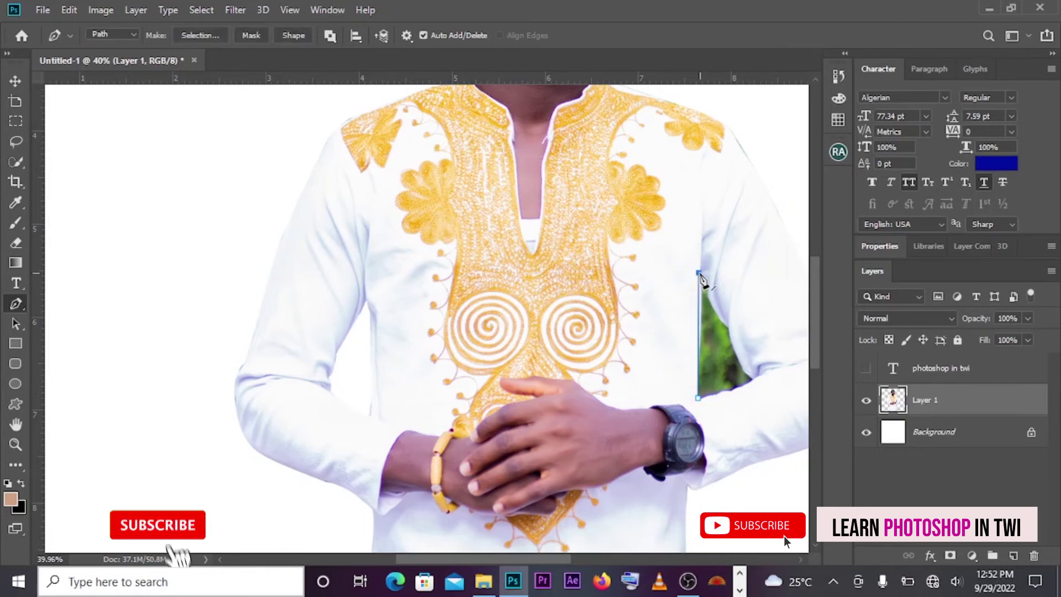
scroll(748, 313, "up", 5)
left_click_drag(627, 236, 638, 291)
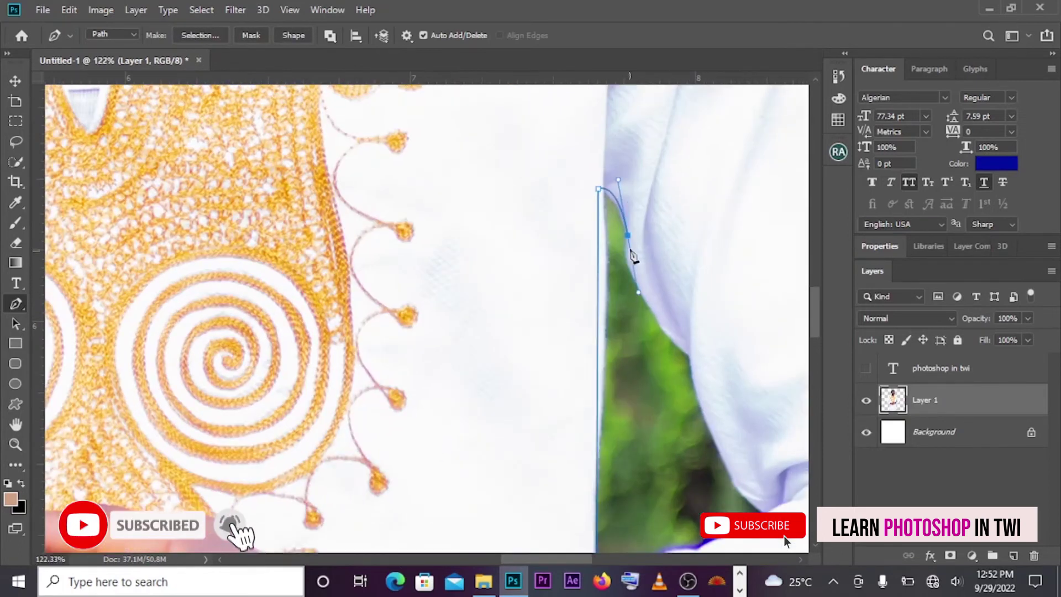
left_click_drag(690, 351, 733, 380)
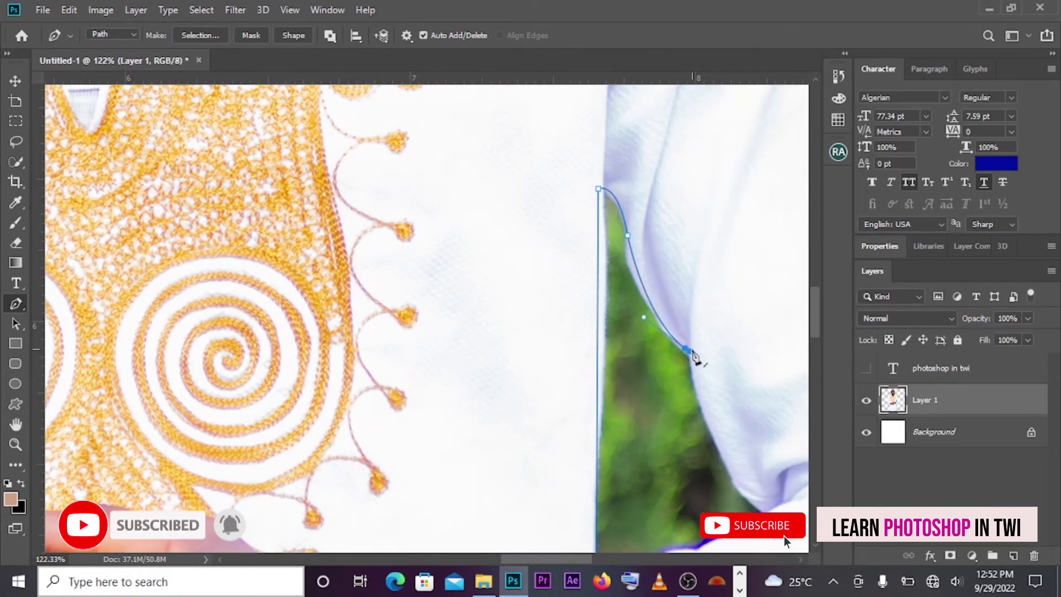
scroll(706, 554, "down", 3)
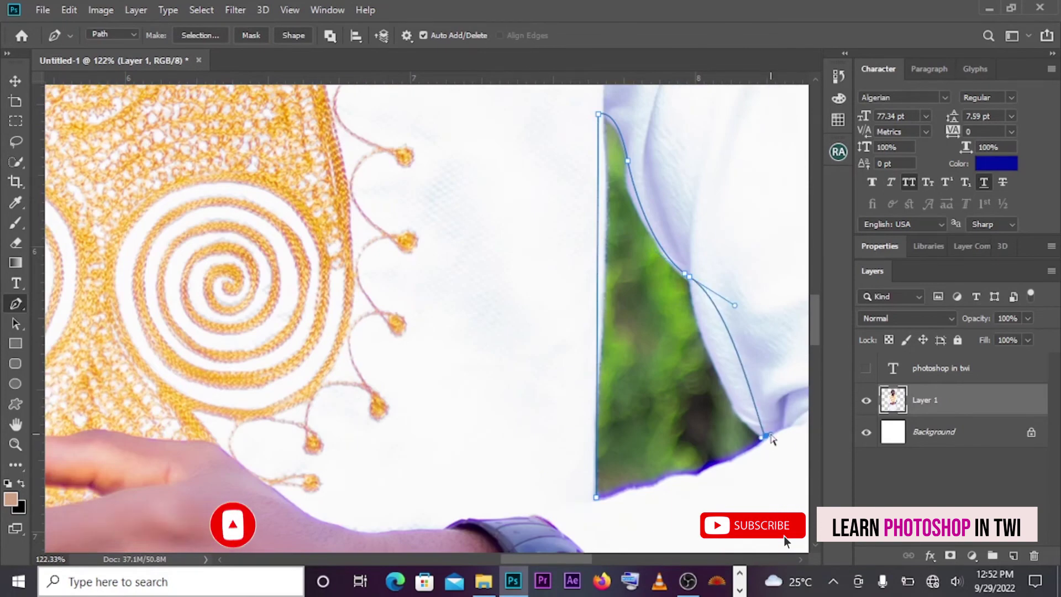
left_click_drag(762, 437, 787, 450)
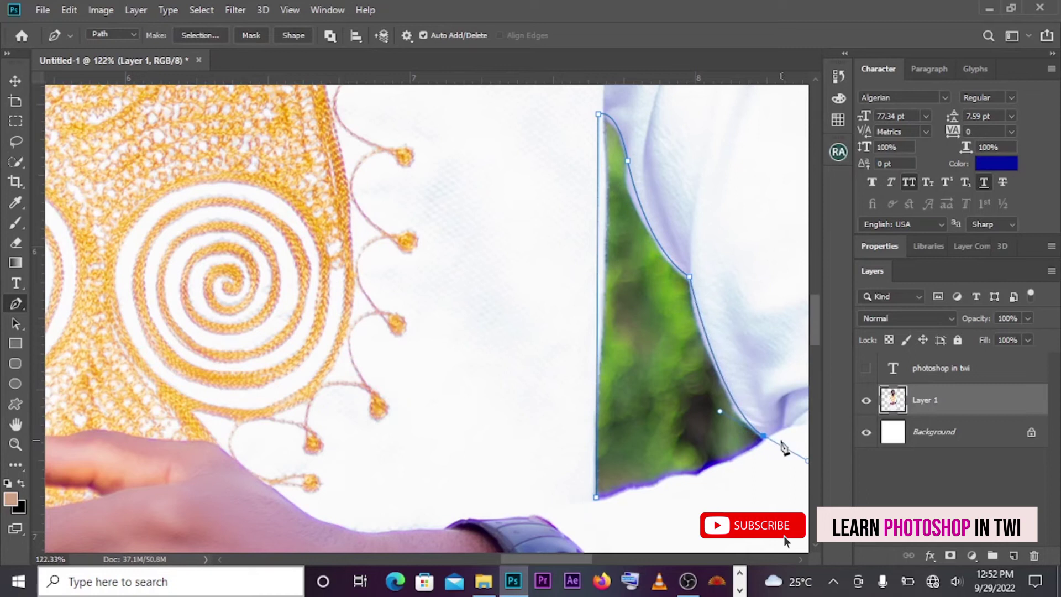
left_click(746, 454)
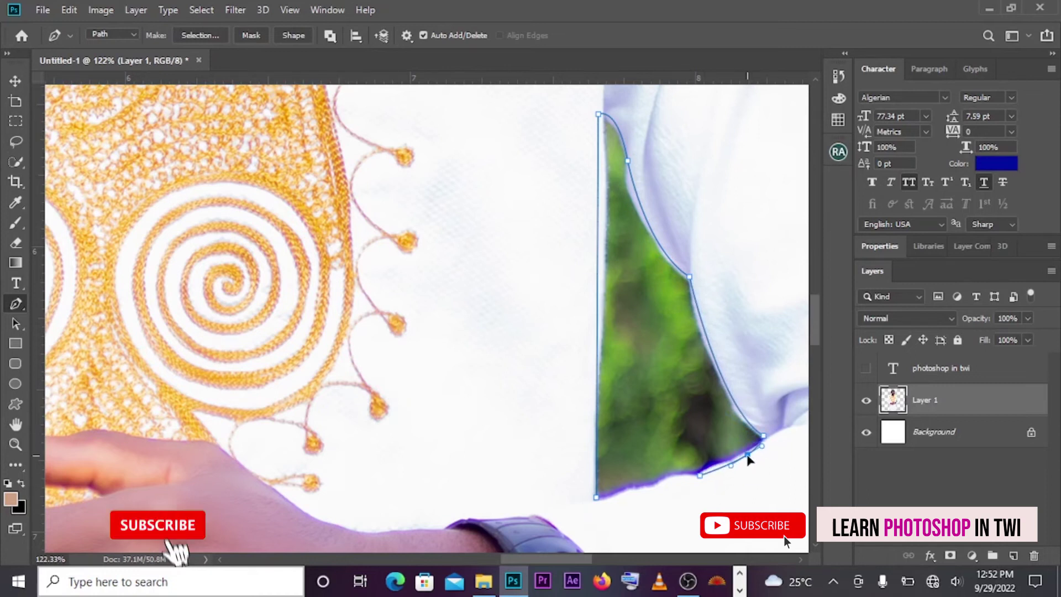
left_click(599, 504)
Step: Turn the path beside the watch arm into a selection and remove the green background inside it
right_click(639, 355)
left_click(677, 76)
left_click(627, 145)
Step: Move the cut-out man so that he is centred horizontally on the white canvas
key("ctrl+0")
key("v")
mouse_move(442, 299)
left_mouse_down()
mouse_move(457, 295)
mouse_move(424, 302)
mouse_move(432, 288)
left_mouse_up()
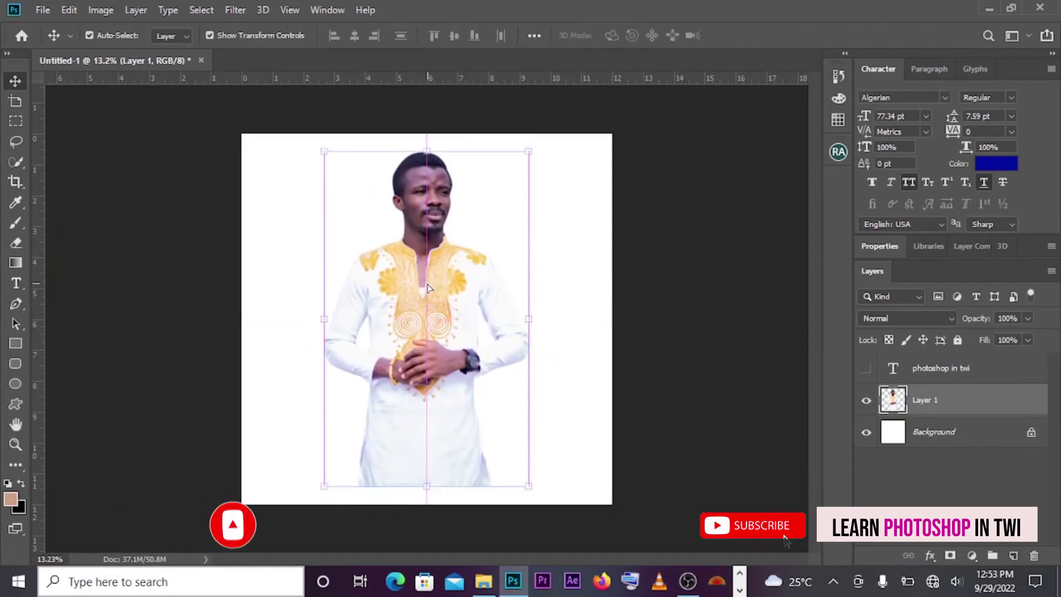
Step: Switch from the Pen tool to the Rectangle tool in Shape mode
left_click(12, 308)
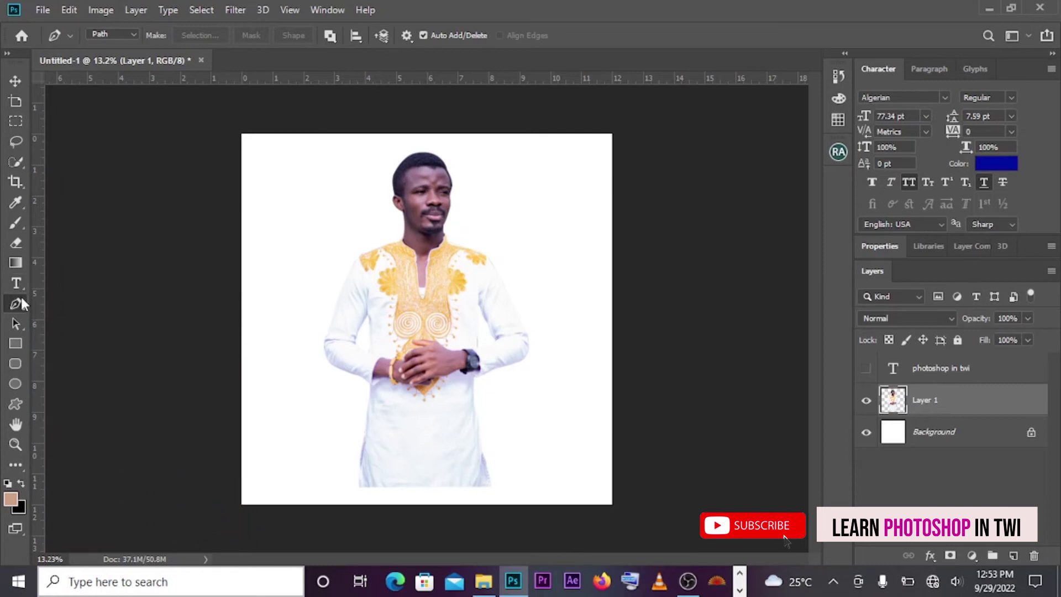
left_click(14, 342)
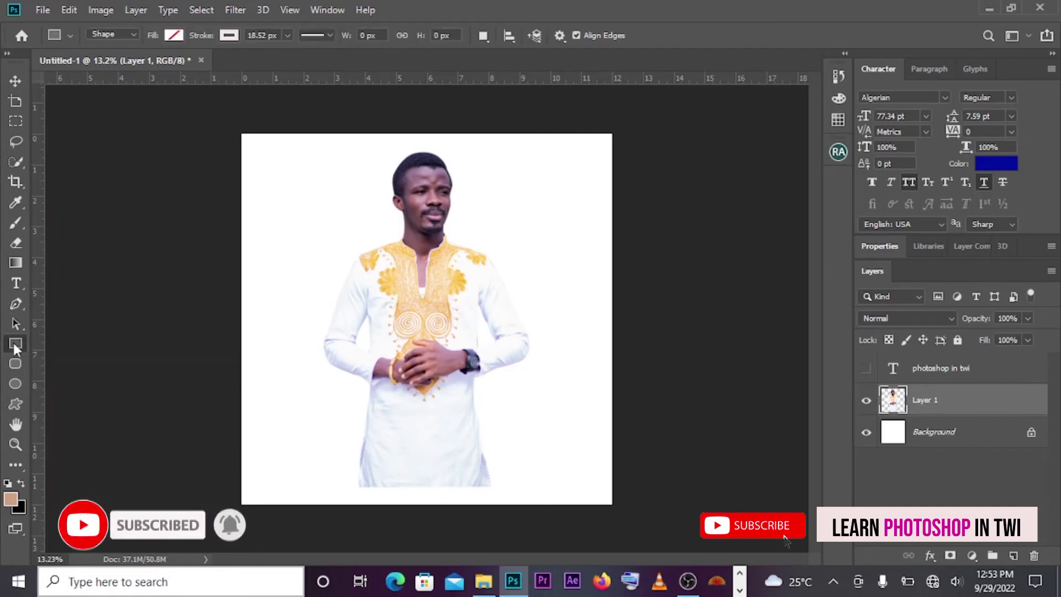